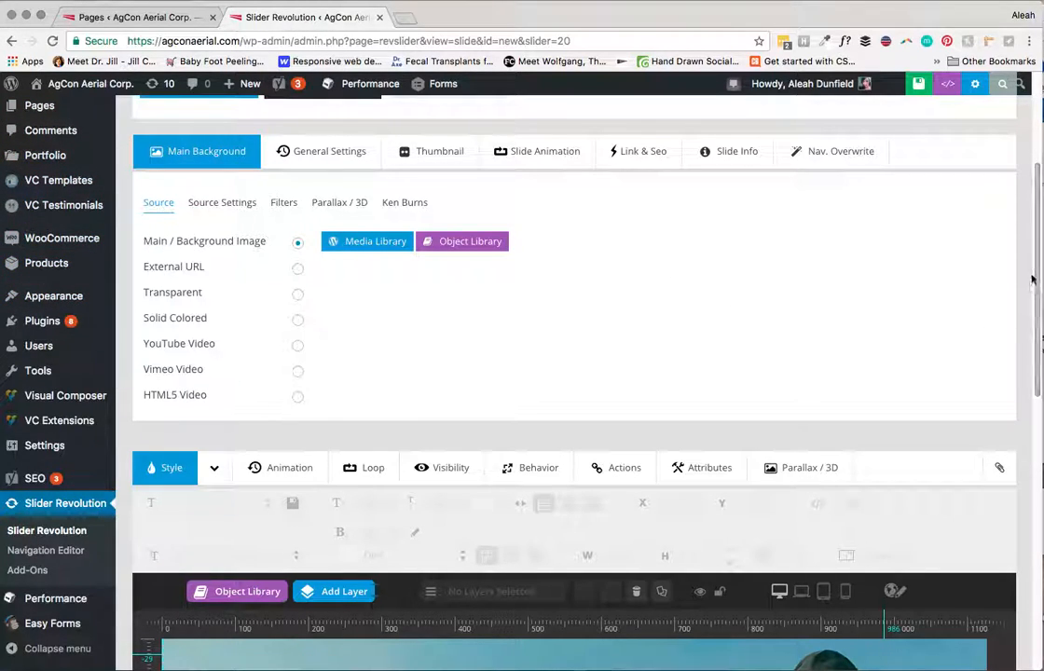
Step: Leave the Slider Revolution slide editor for the Gravity Forms list of forms
drag(1037, 282, 1038, 199)
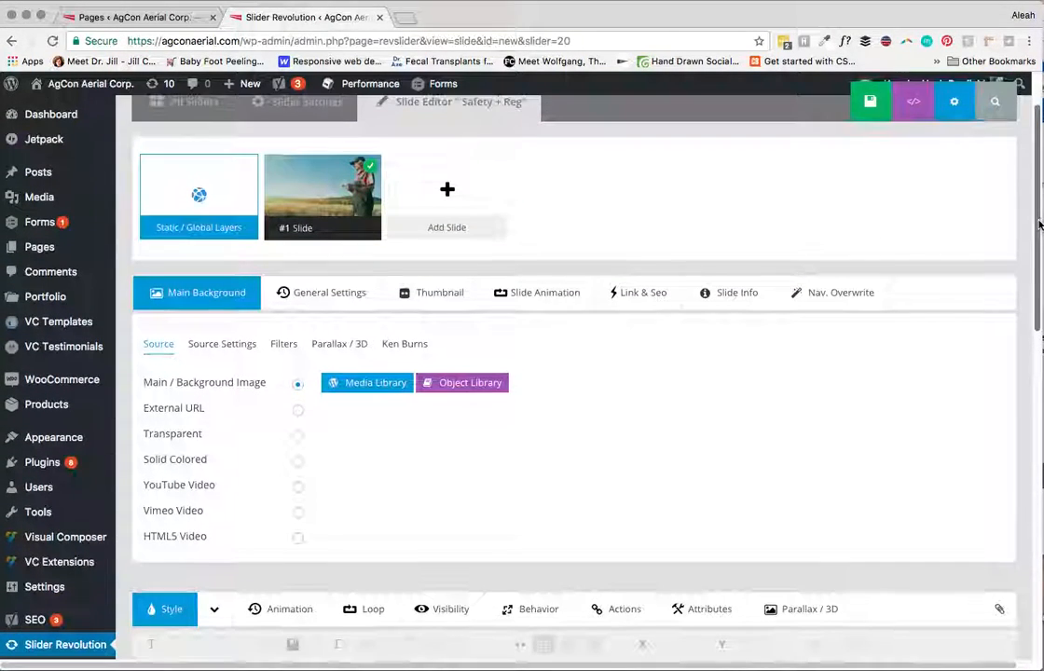
click(28, 227)
click(740, 263)
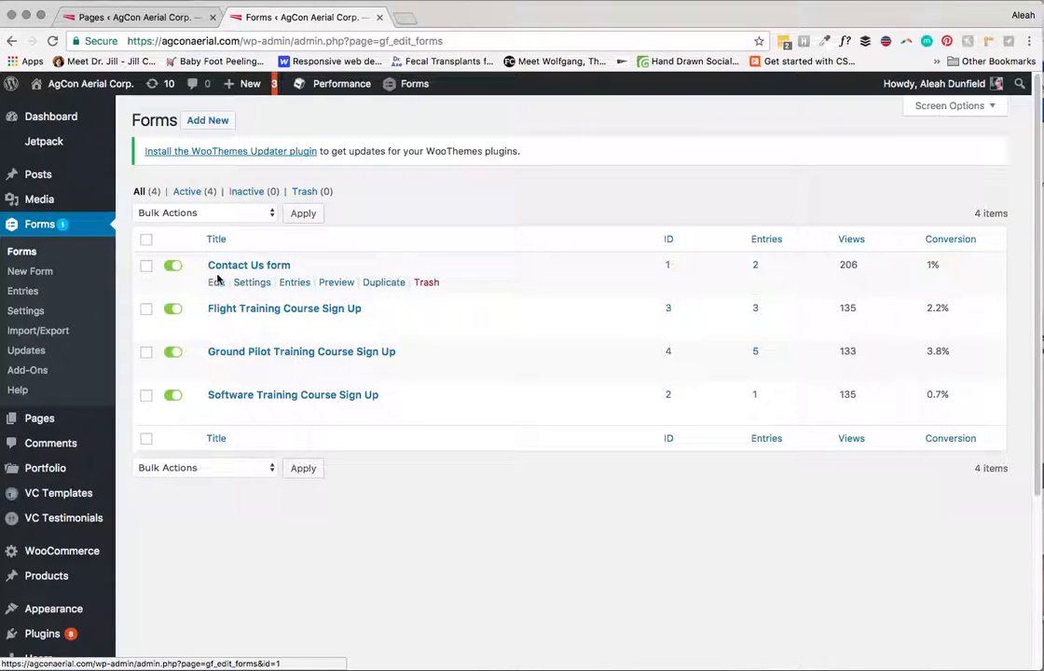
Step: Add a Phone field from Advanced Fields to the Contact Us form, just below Name
click(215, 283)
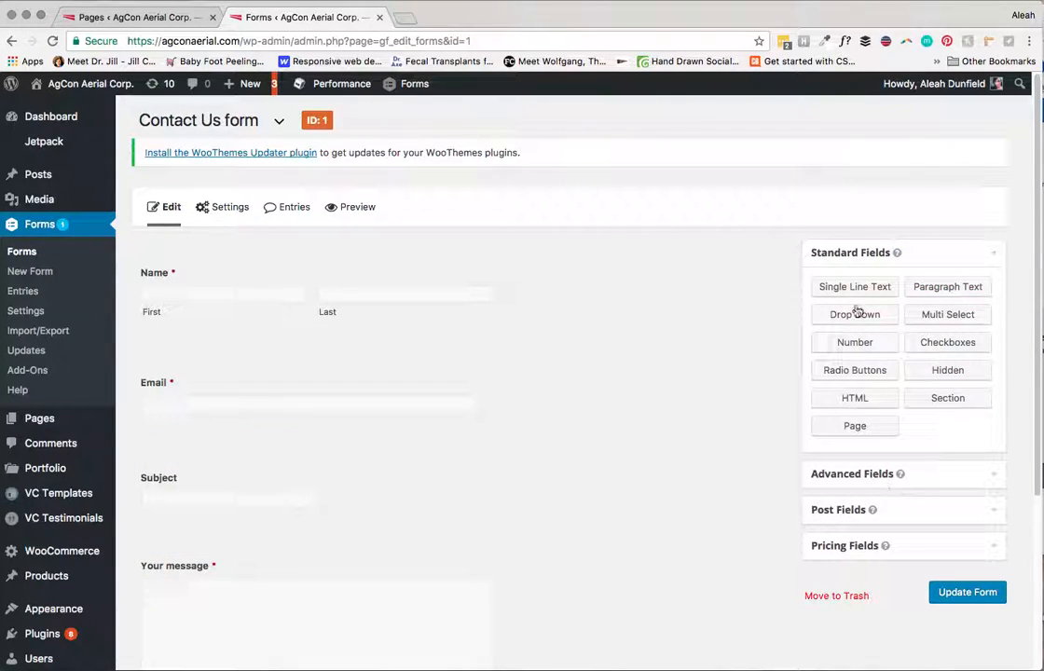
click(857, 474)
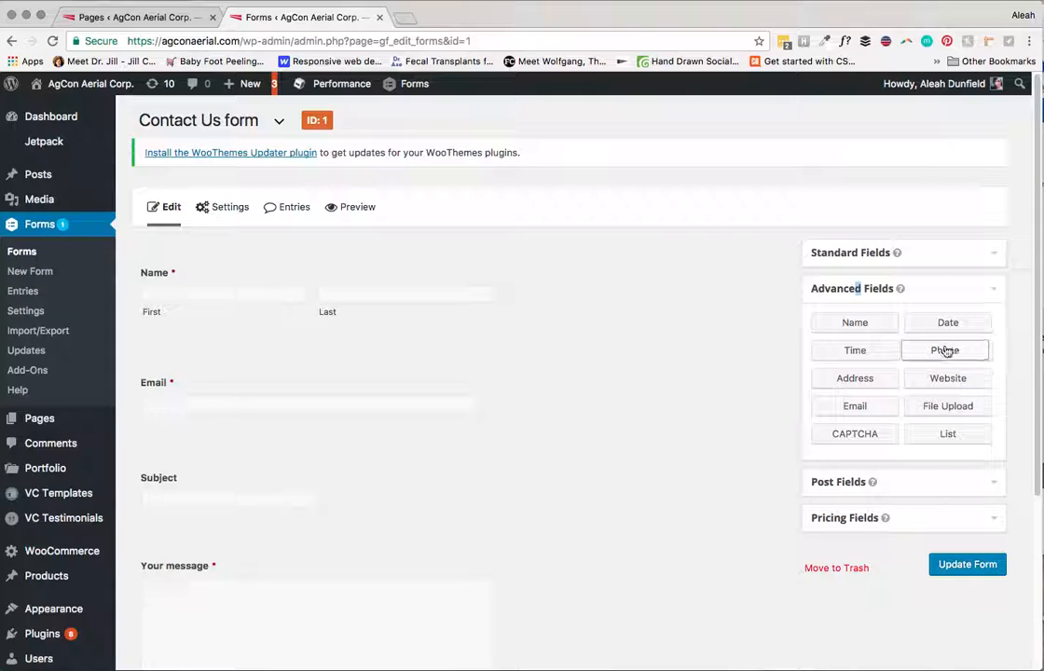
drag(937, 352, 179, 365)
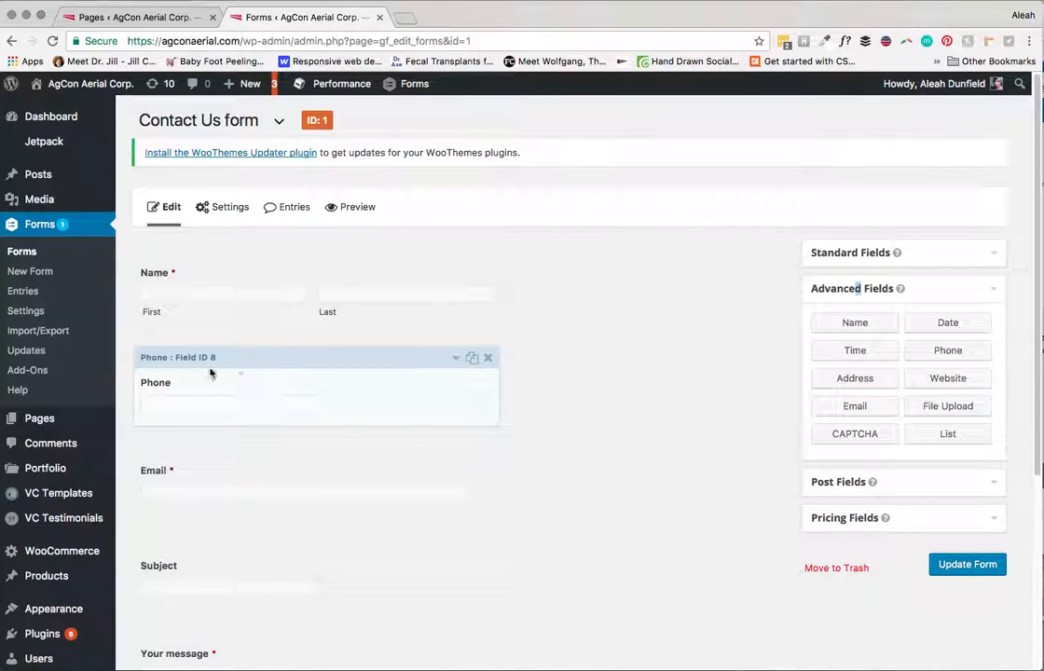
Step: Expand the Phone field, keep the (###) ###-#### format, and view its Appearance settings
click(456, 360)
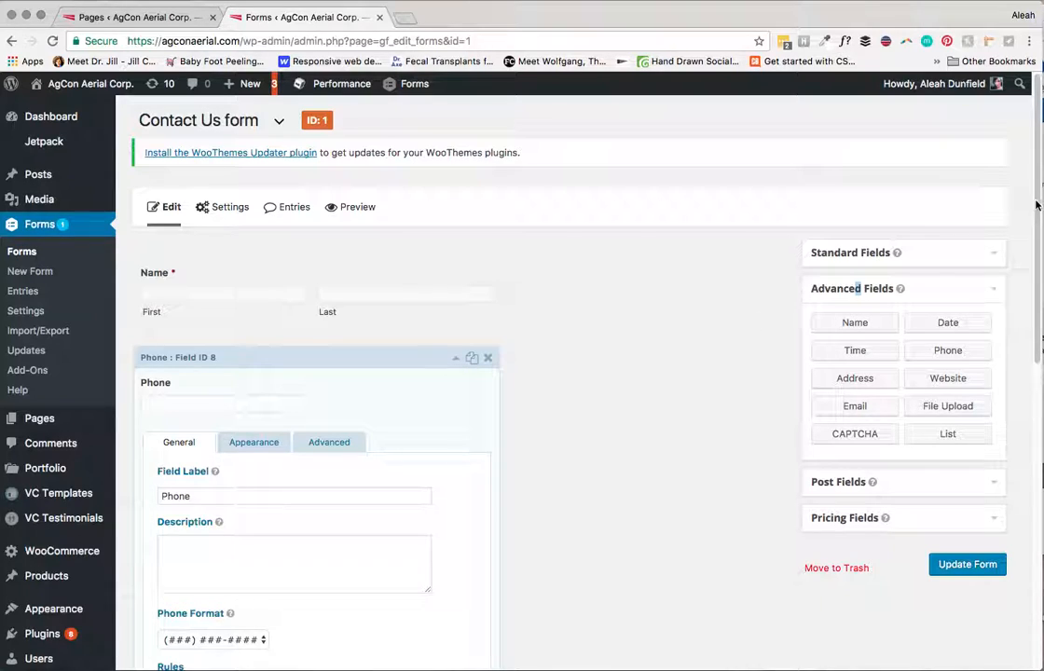
drag(1034, 207, 1026, 277)
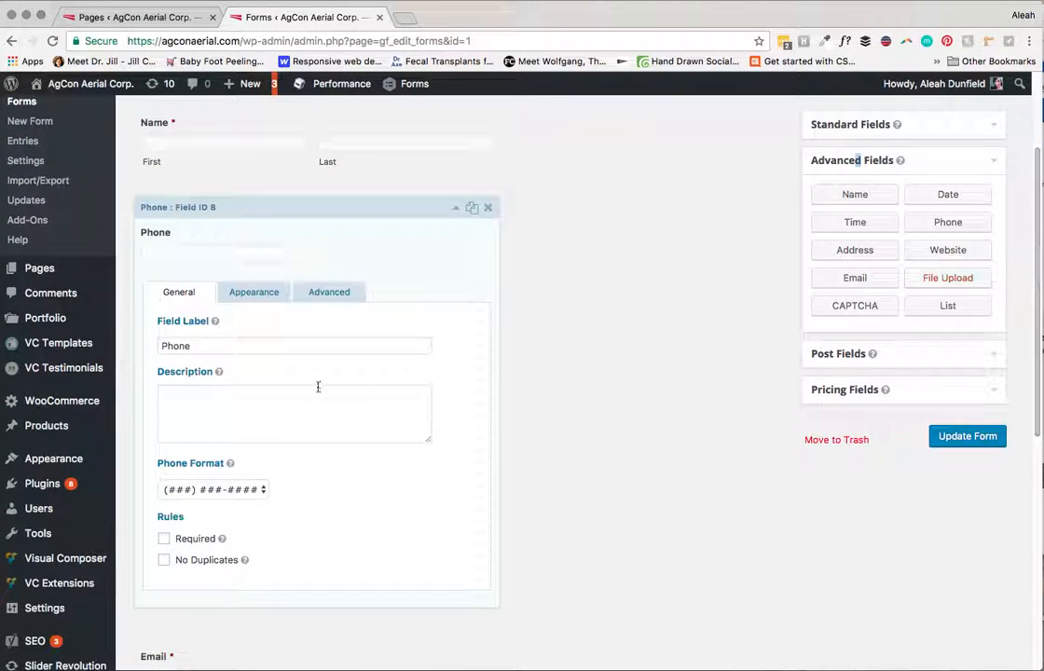
click(241, 490)
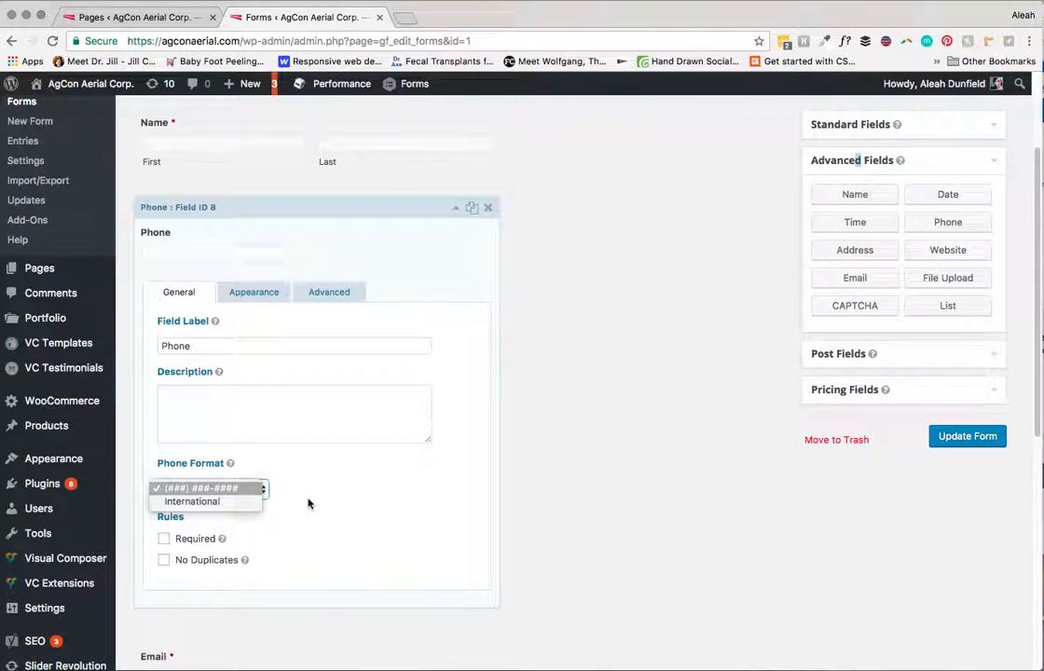
click(211, 491)
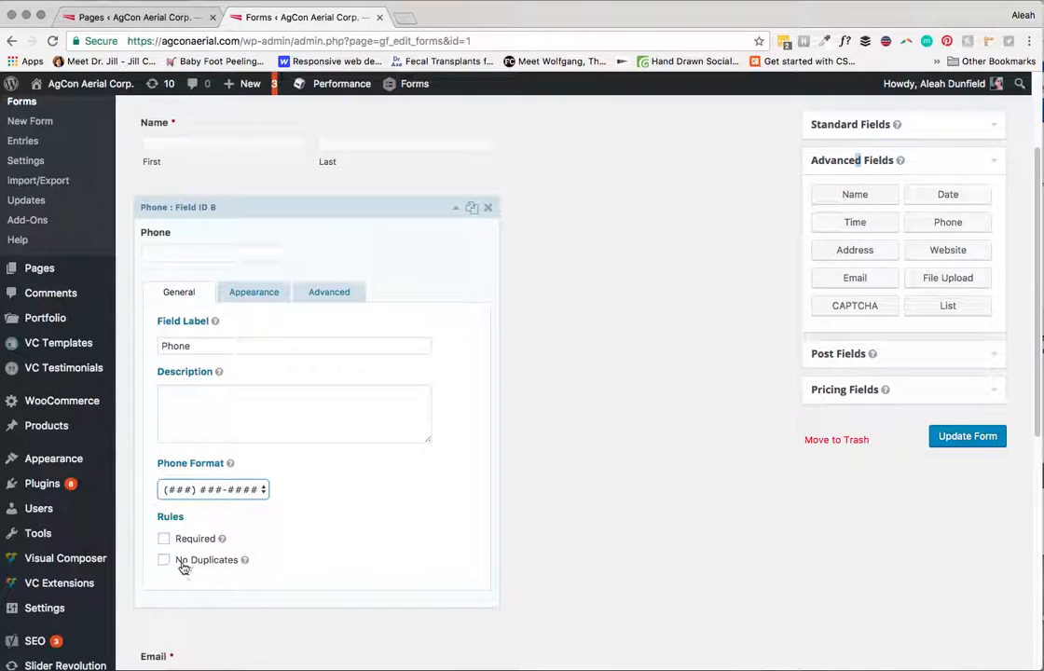
click(200, 391)
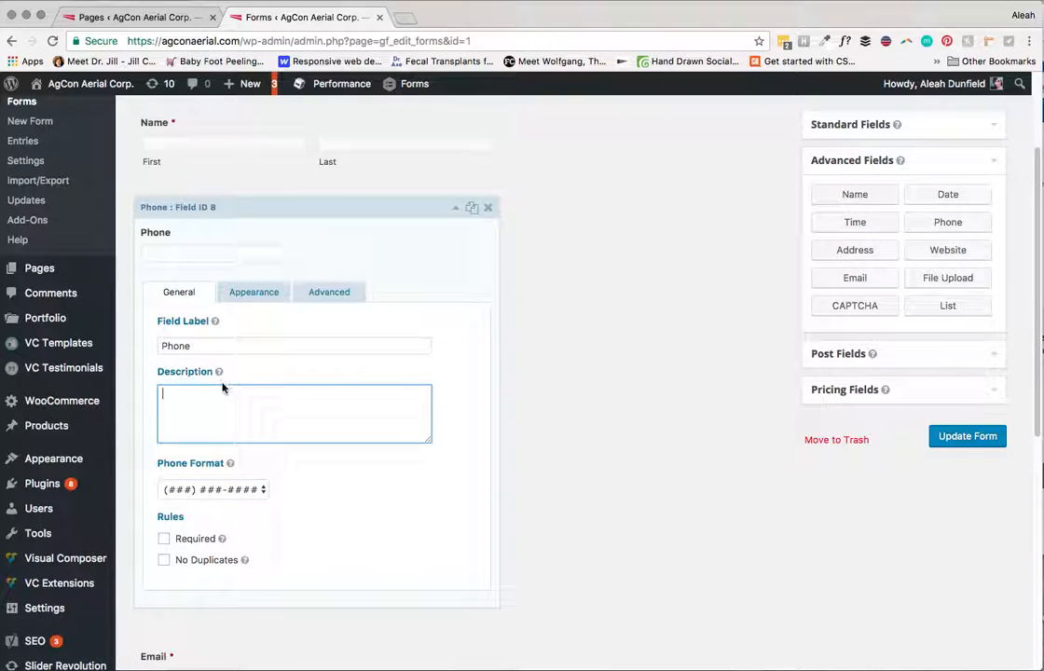
mouse_move(216, 324)
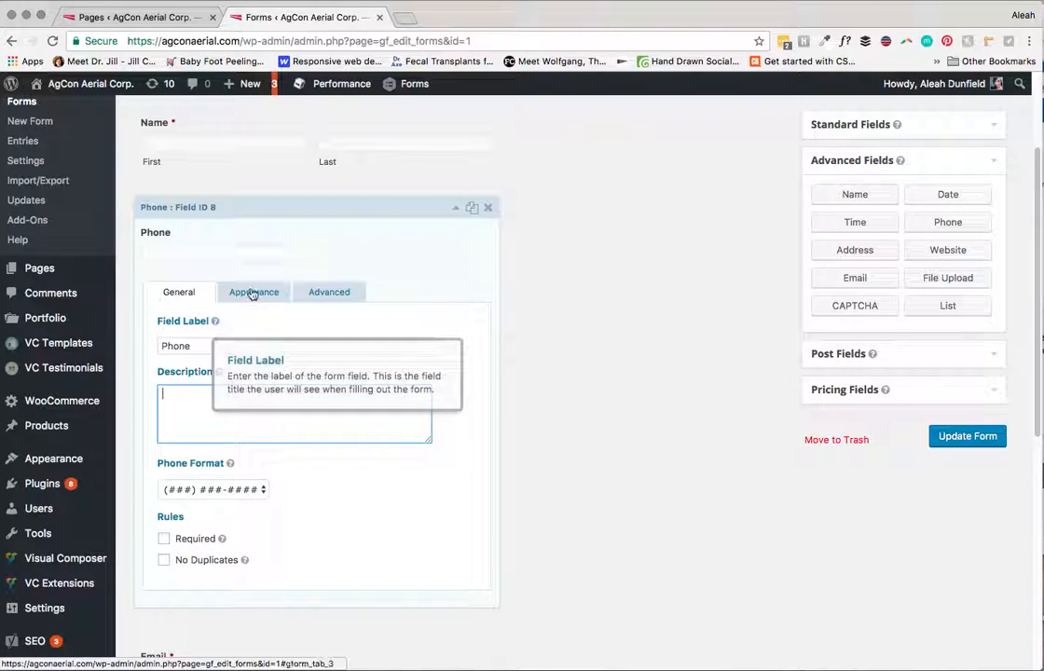
click(252, 296)
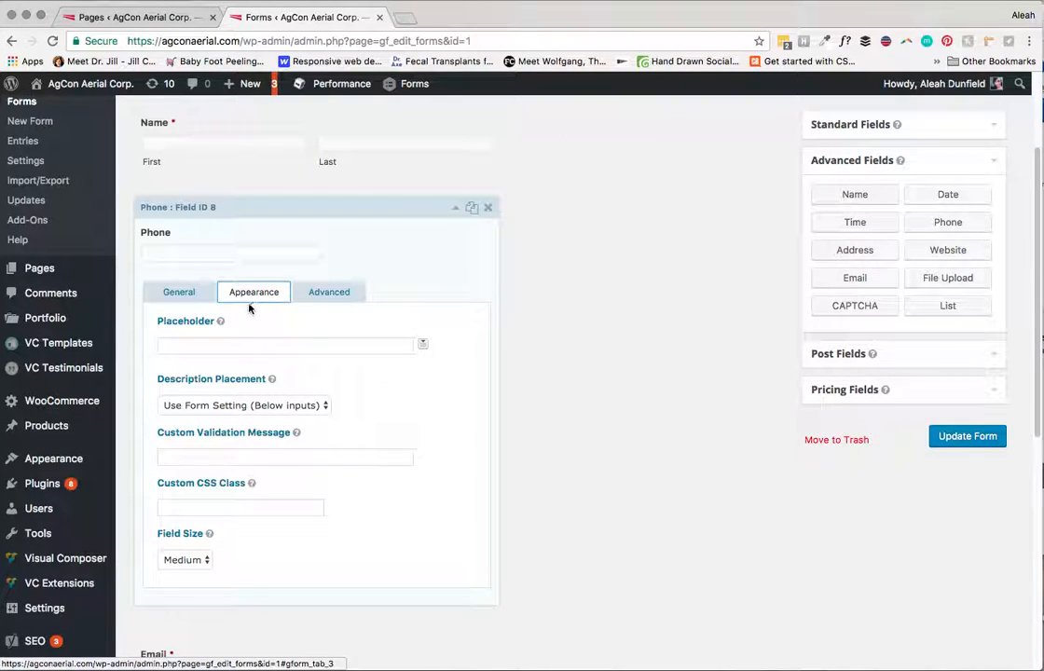
Step: Leave the Phone field's placeholder, description placement and Medium size unchanged, and view Advanced settings
click(174, 345)
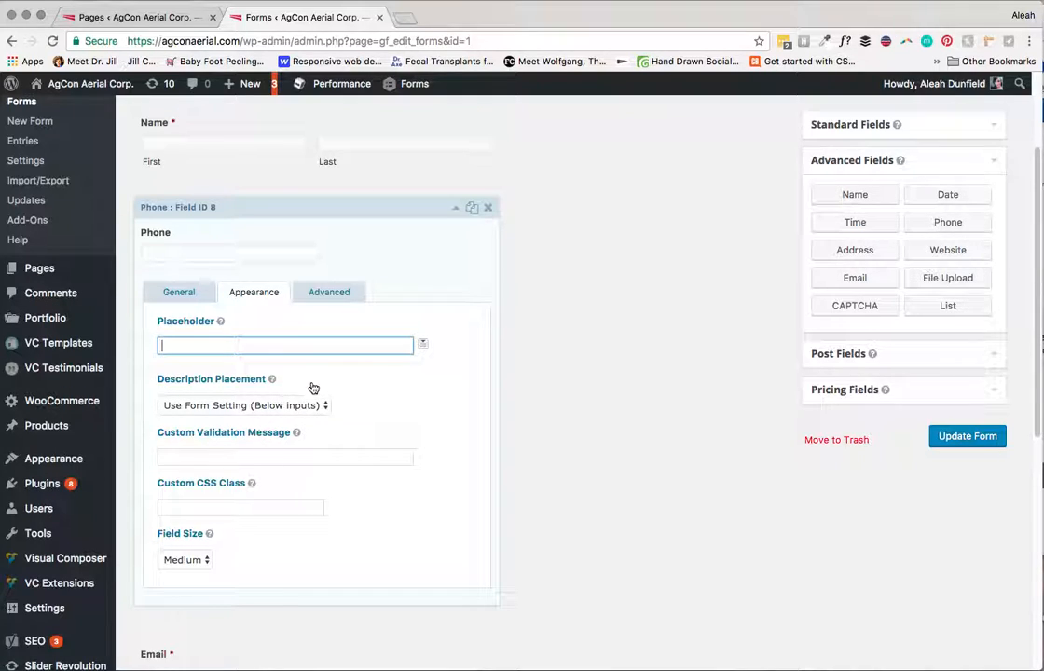
click(276, 406)
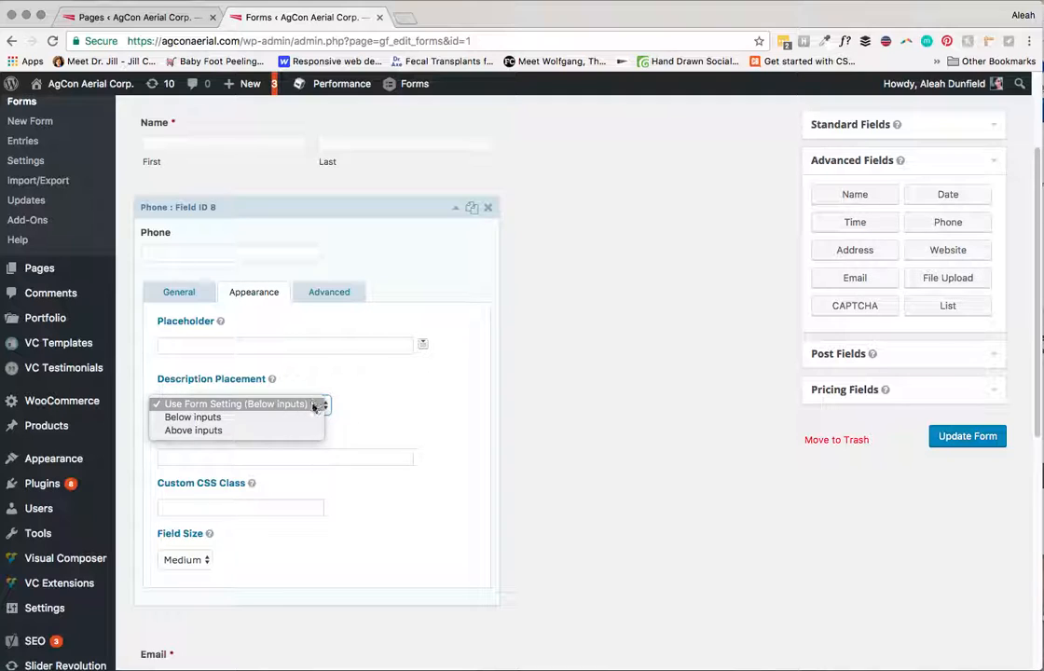
click(307, 430)
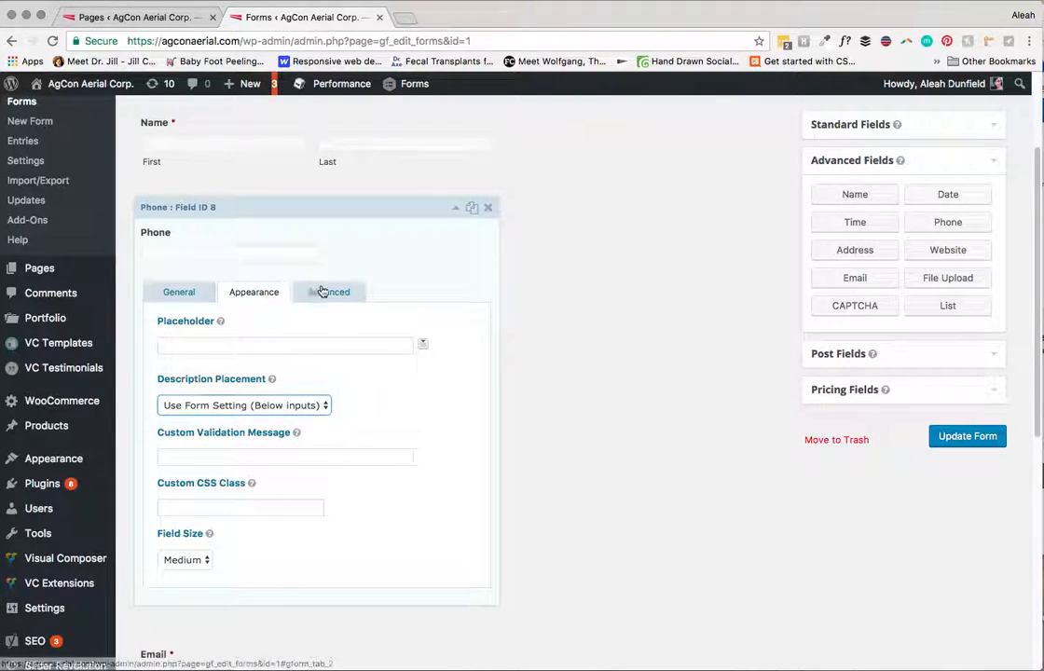
click(189, 559)
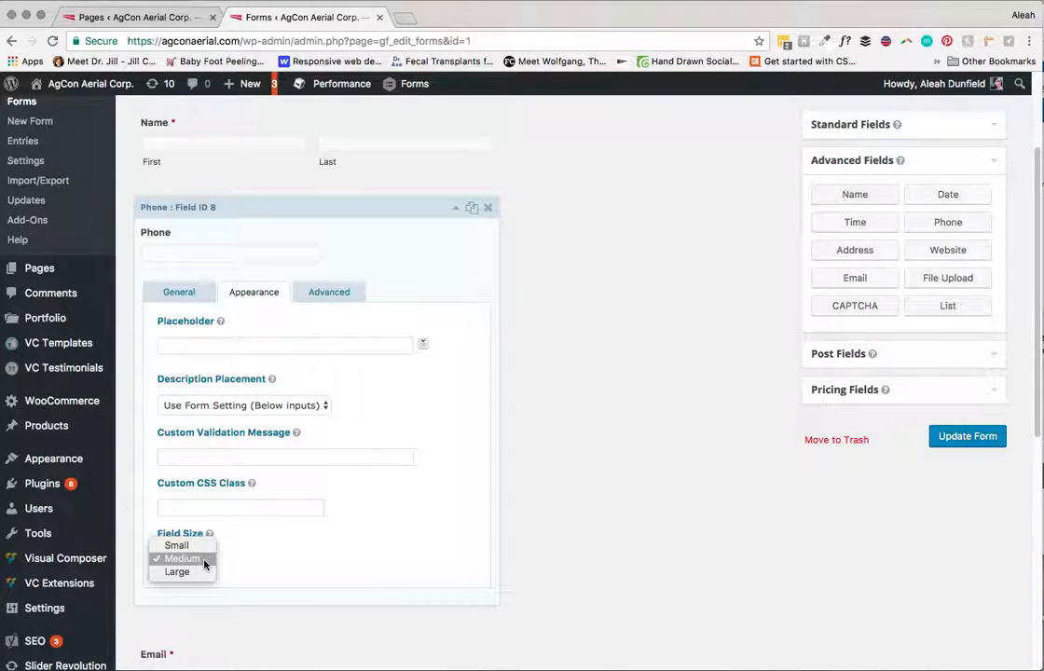
click(204, 560)
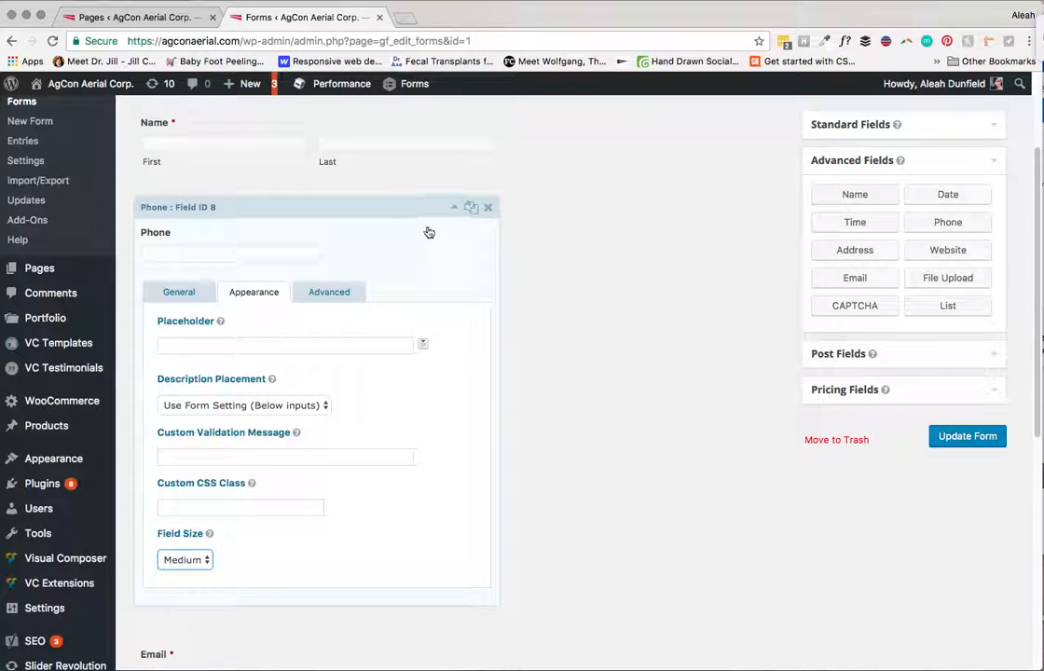
click(333, 295)
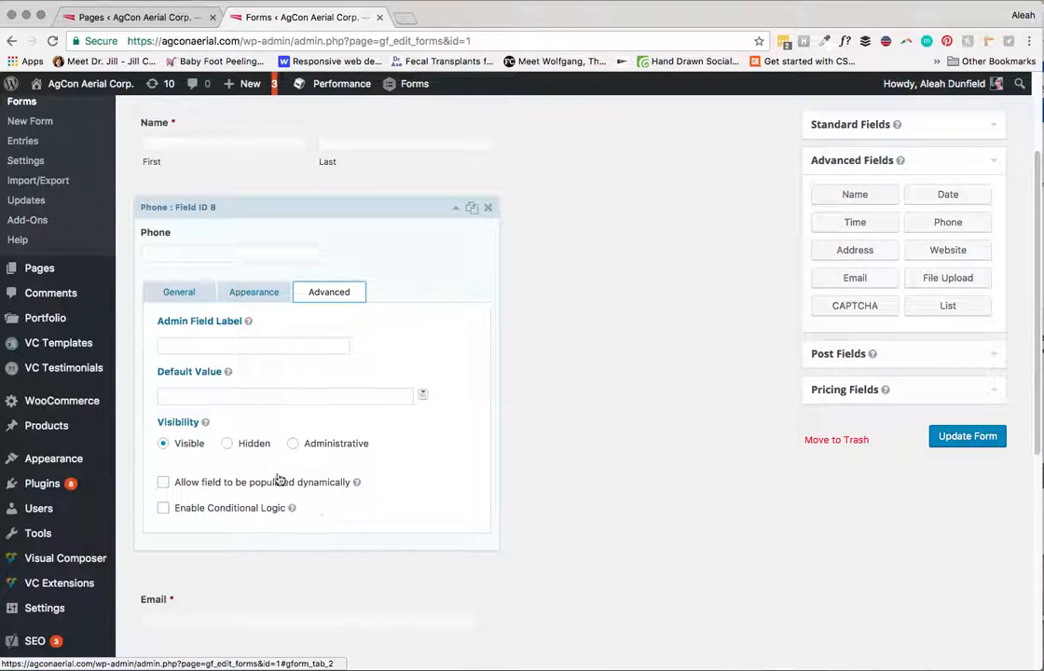
Step: Expand the Post, Pricing, Advanced and finally Standard field groups in the side panel
click(188, 294)
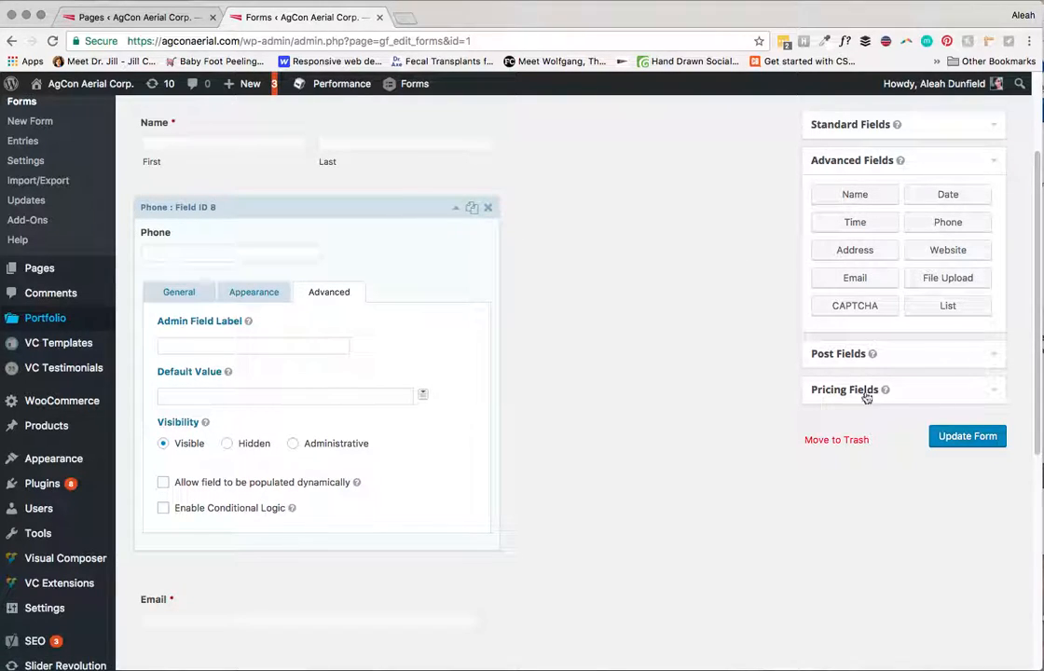
click(928, 358)
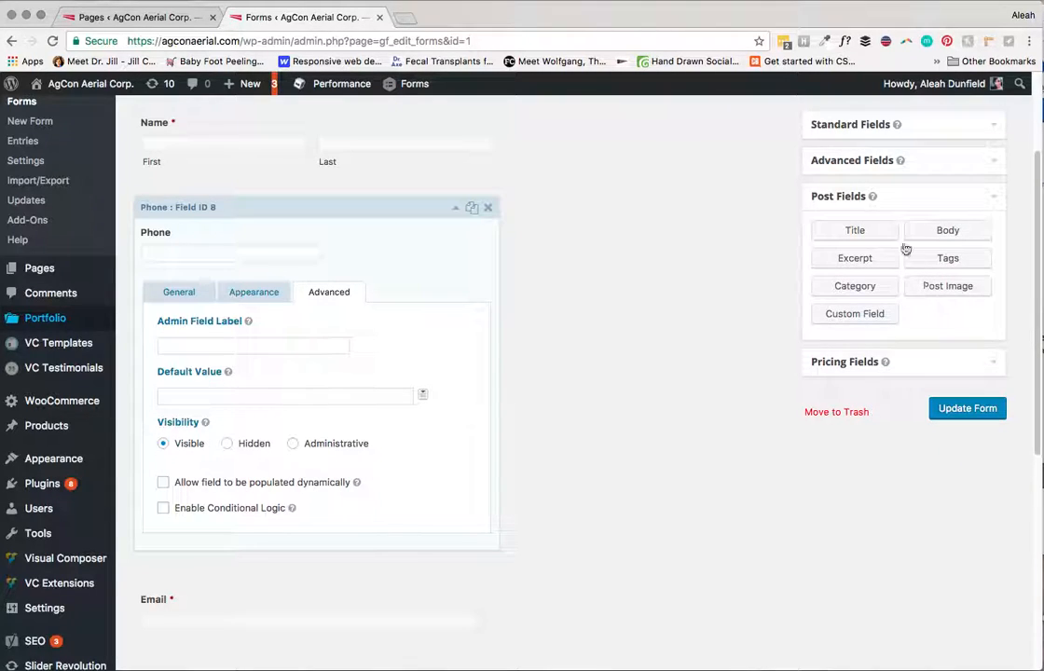
click(903, 364)
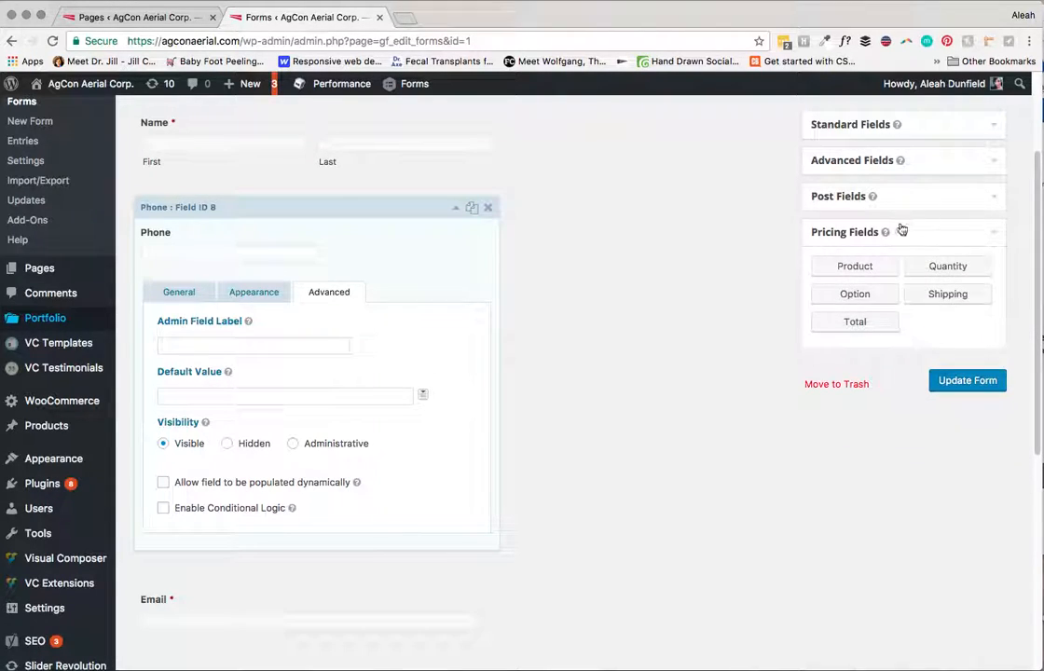
click(914, 198)
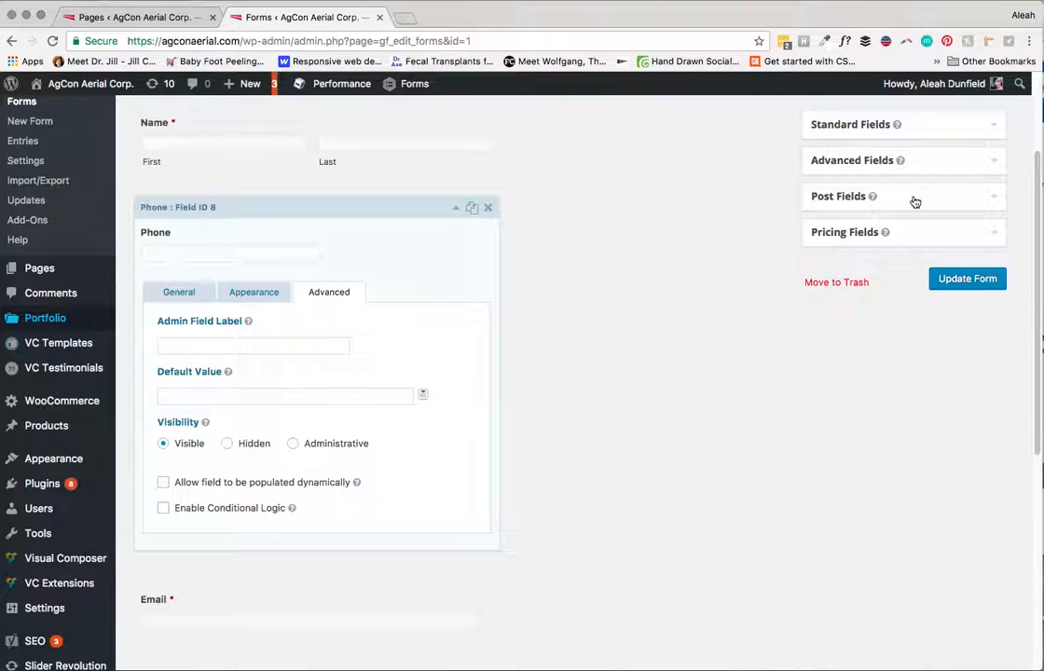
click(915, 164)
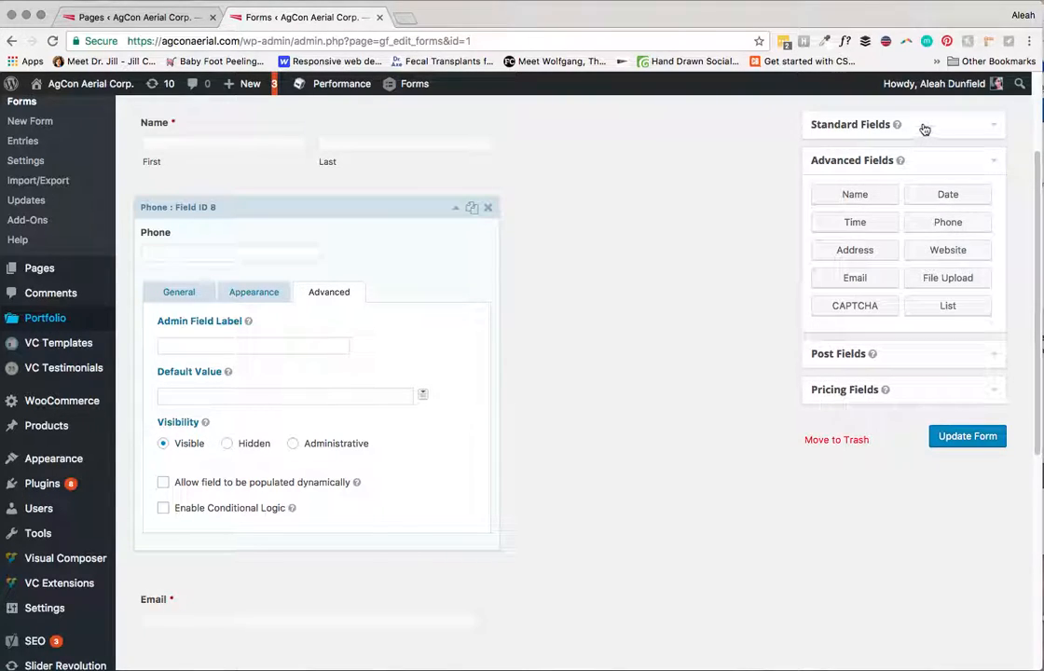
click(925, 130)
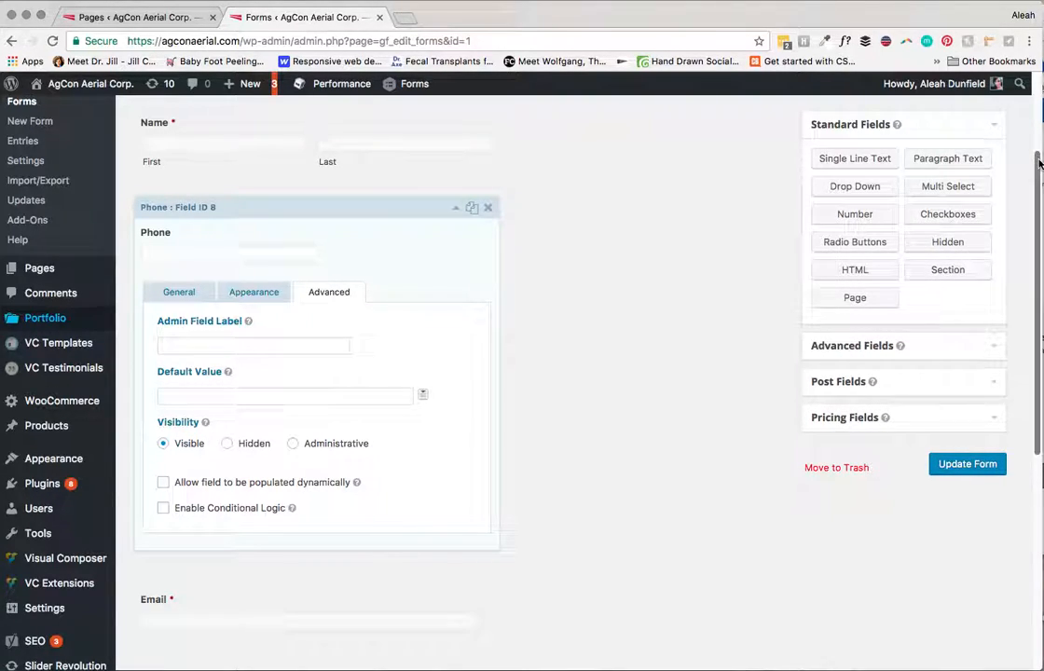
scroll(1024, 122, up, 3)
mouse_move(1037, 114)
mouse_down()
mouse_move(1037, 240)
mouse_move(1038, 108)
mouse_up()
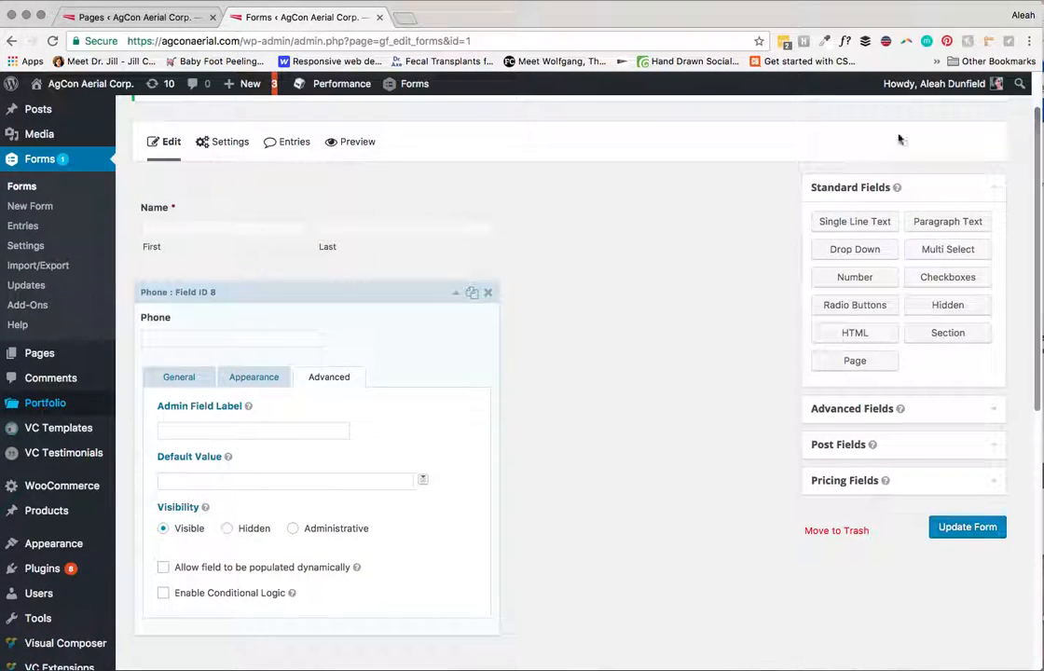
click(488, 292)
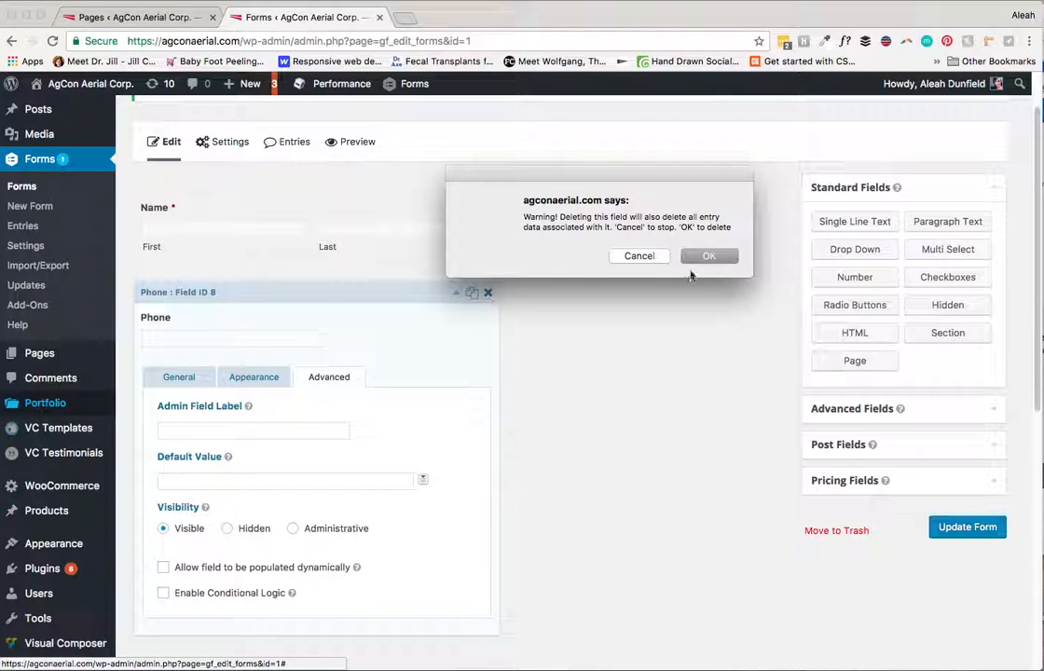
click(638, 256)
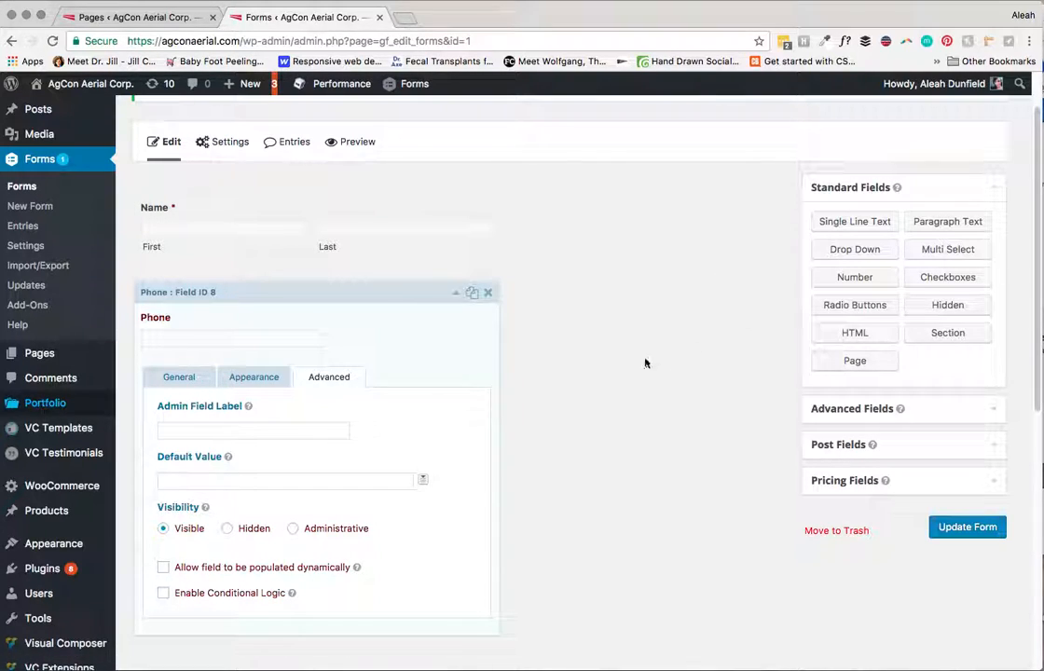
mouse_move(419, 226)
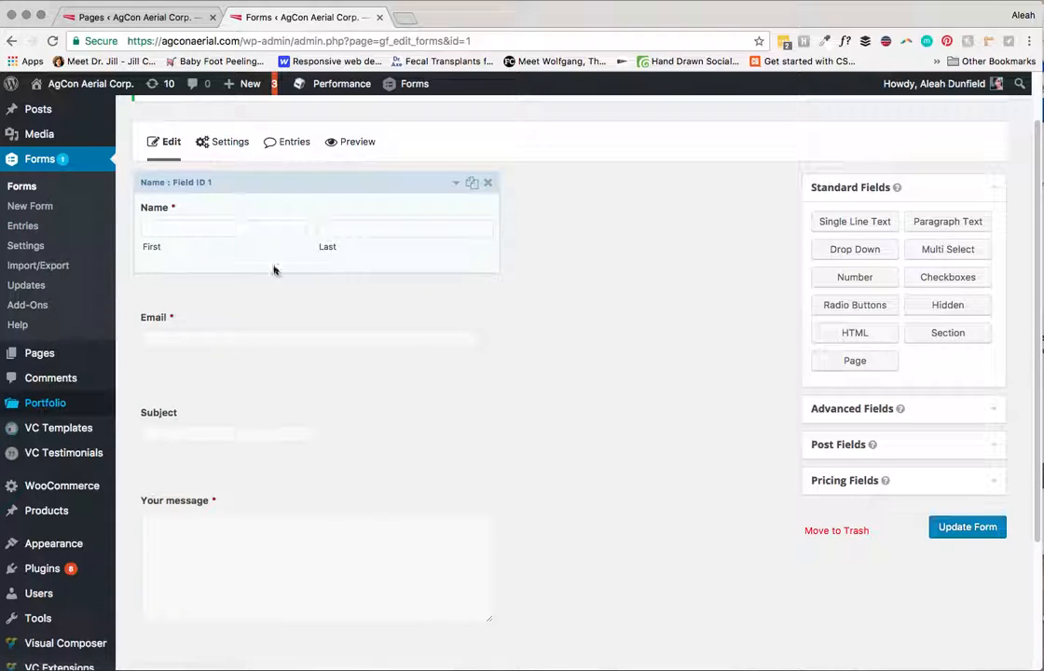
mouse_move(318, 260)
mouse_down()
mouse_move(332, 284)
mouse_move(321, 248)
mouse_up()
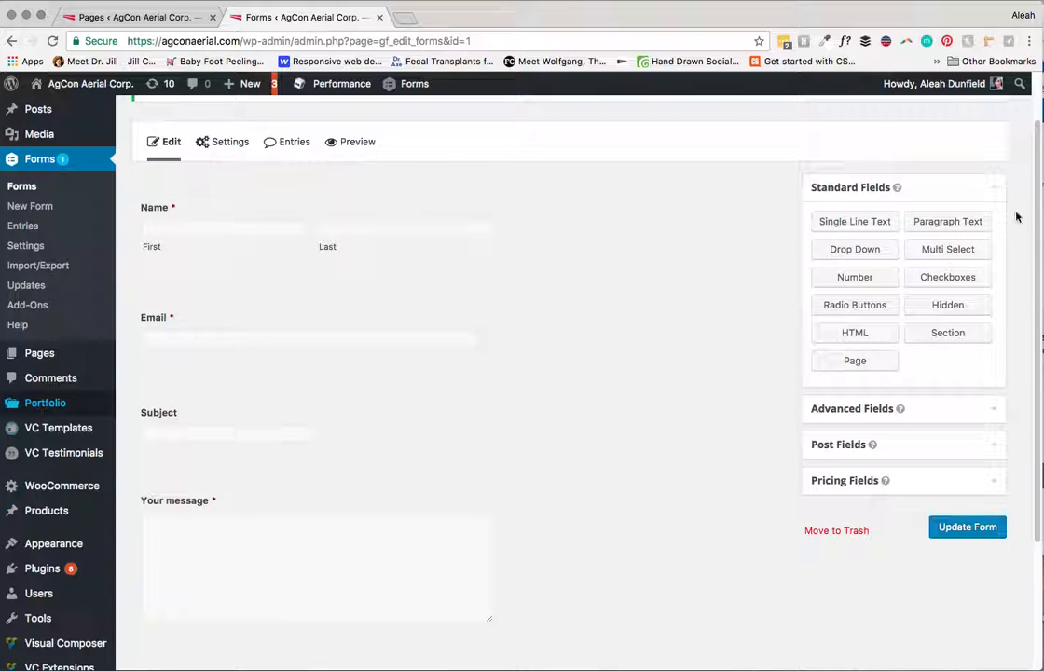
scroll(1034, 216, up, 2)
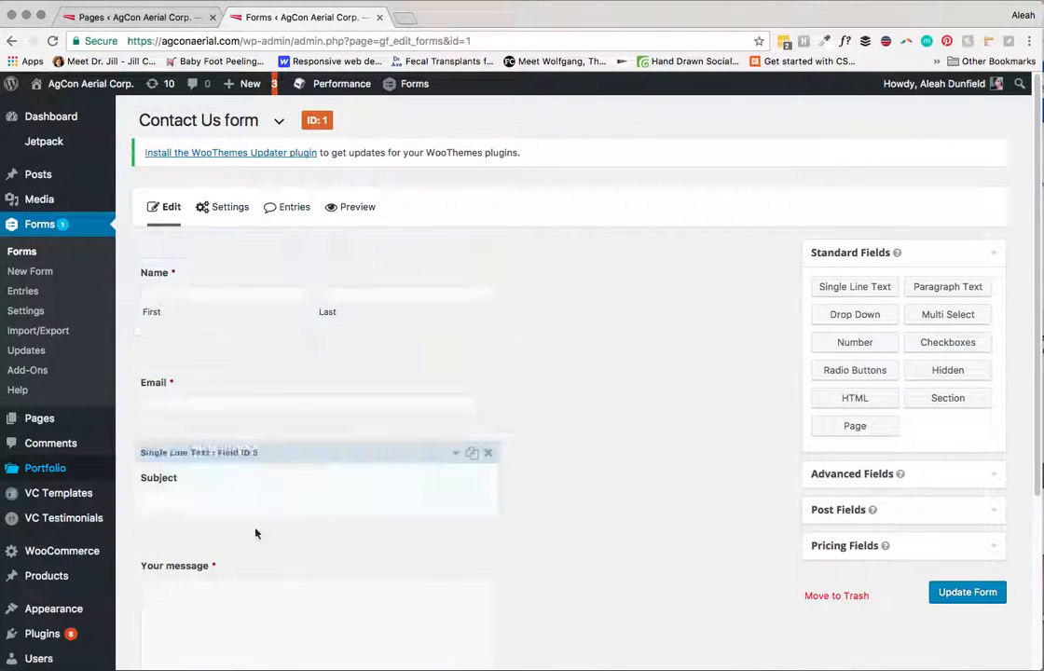
mouse_move(224, 207)
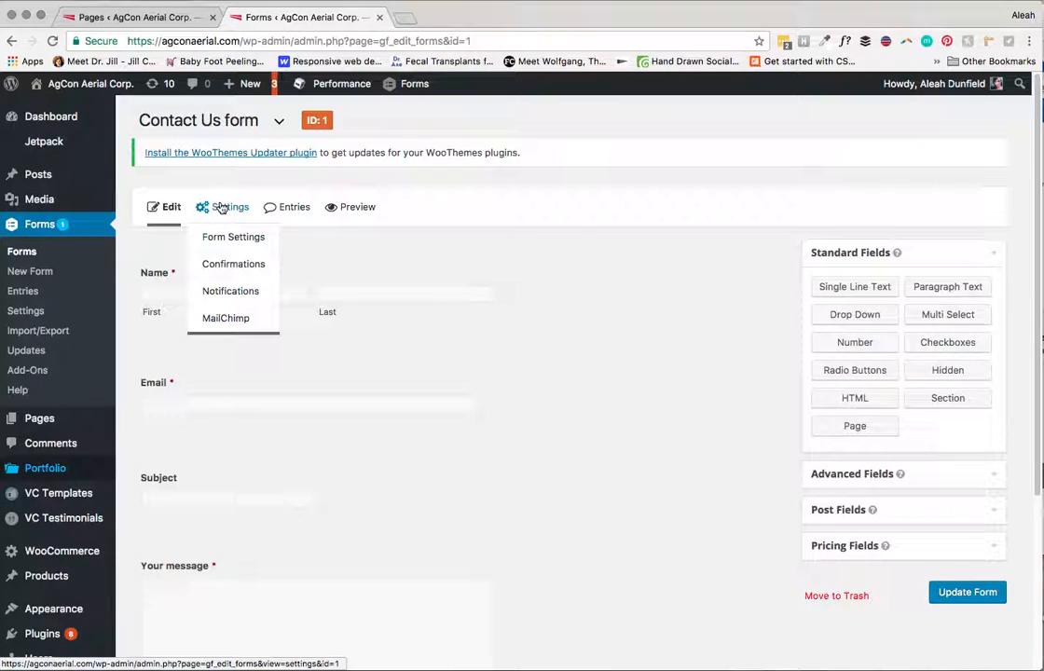
Step: Open the Contact Us form settings and scroll down to the Submit button text
click(228, 212)
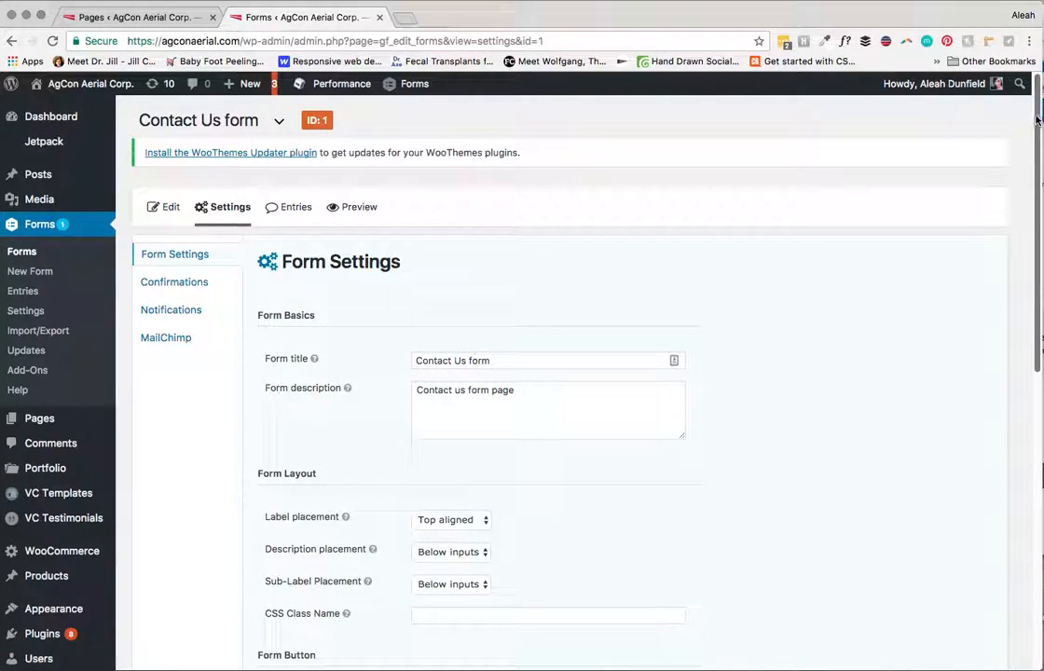
scroll(550, 300, down, 1)
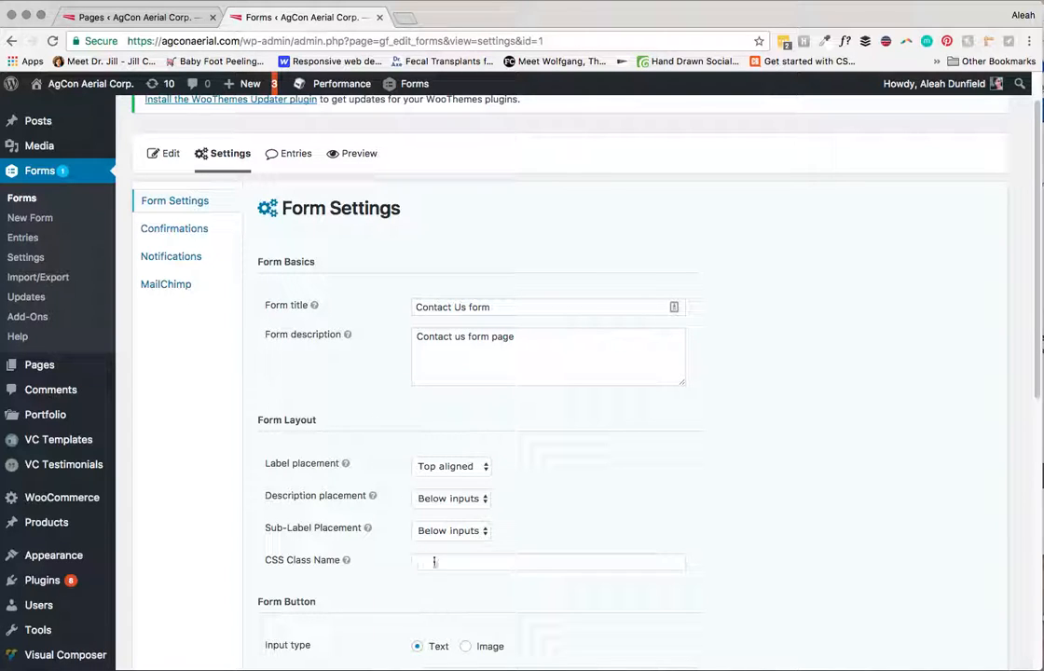
scroll(1021, 242, down, 5)
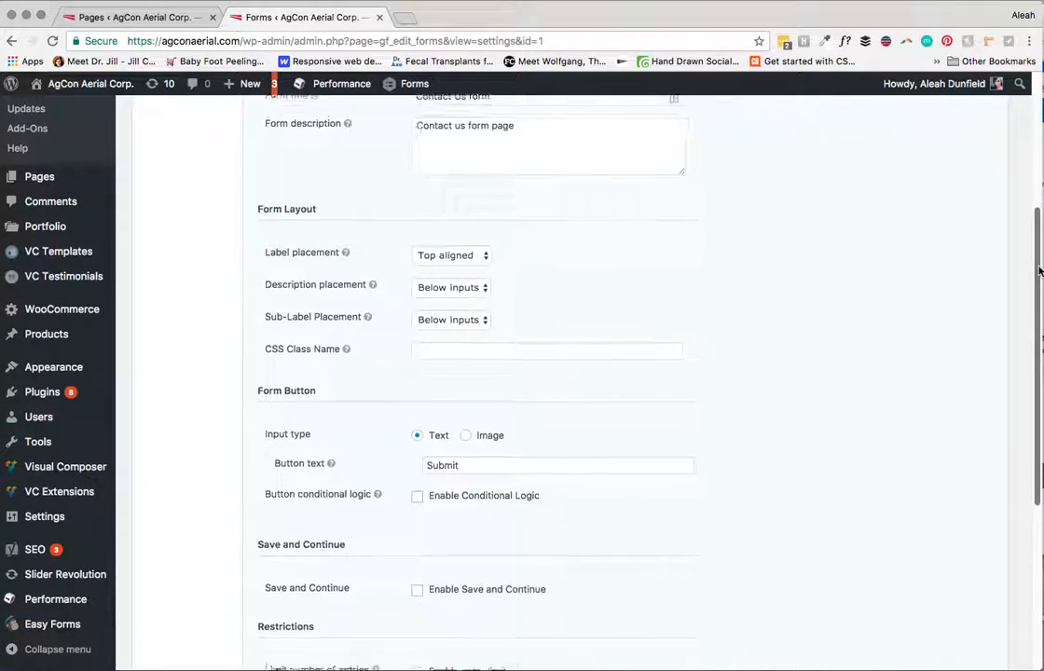
scroll(1030, 316, down, 1)
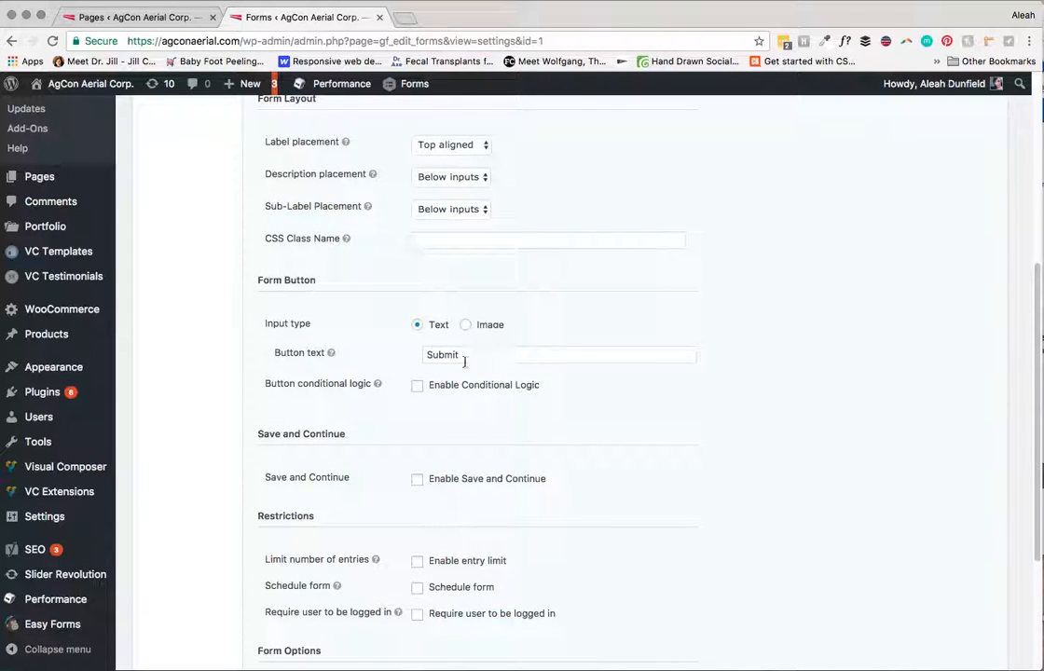
scroll(643, 281, down, 2)
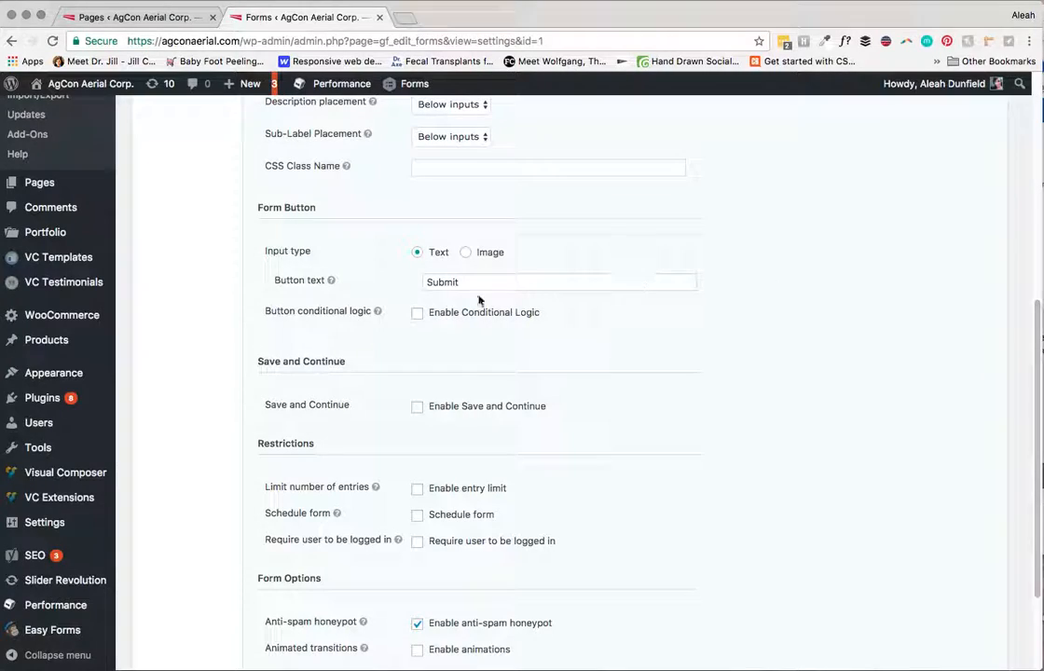
drag(463, 284, 430, 285)
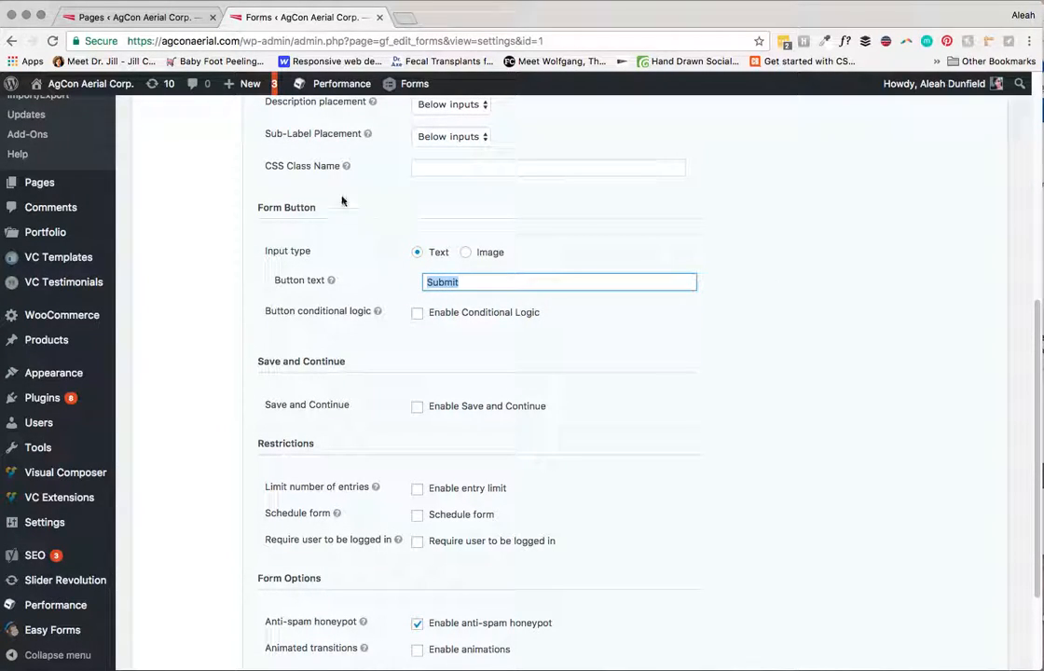
drag(1036, 303, 1037, 382)
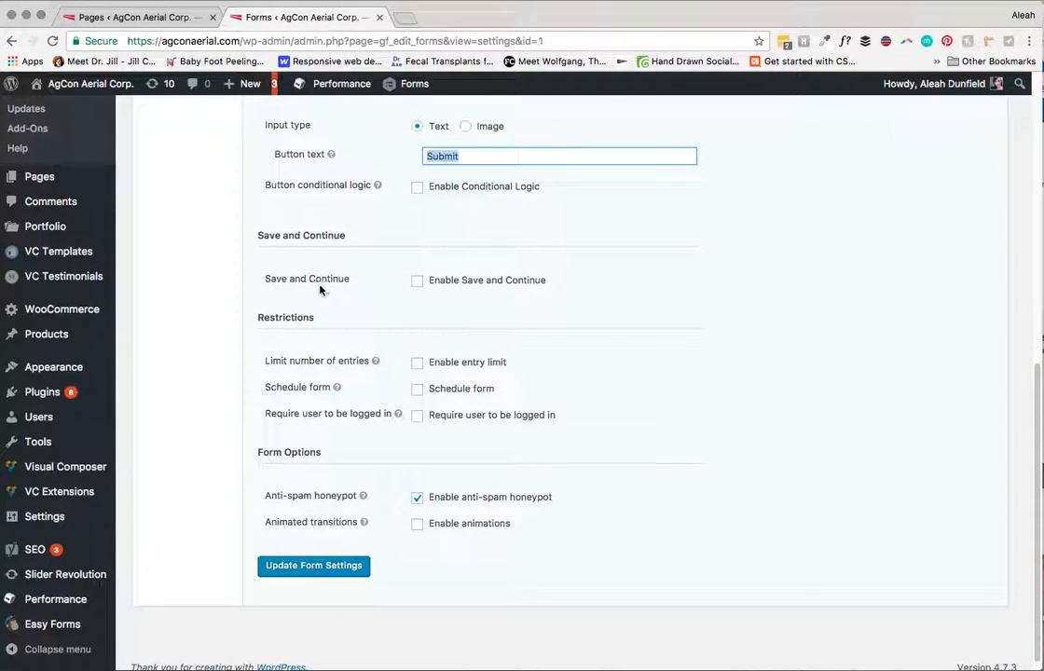
click(404, 285)
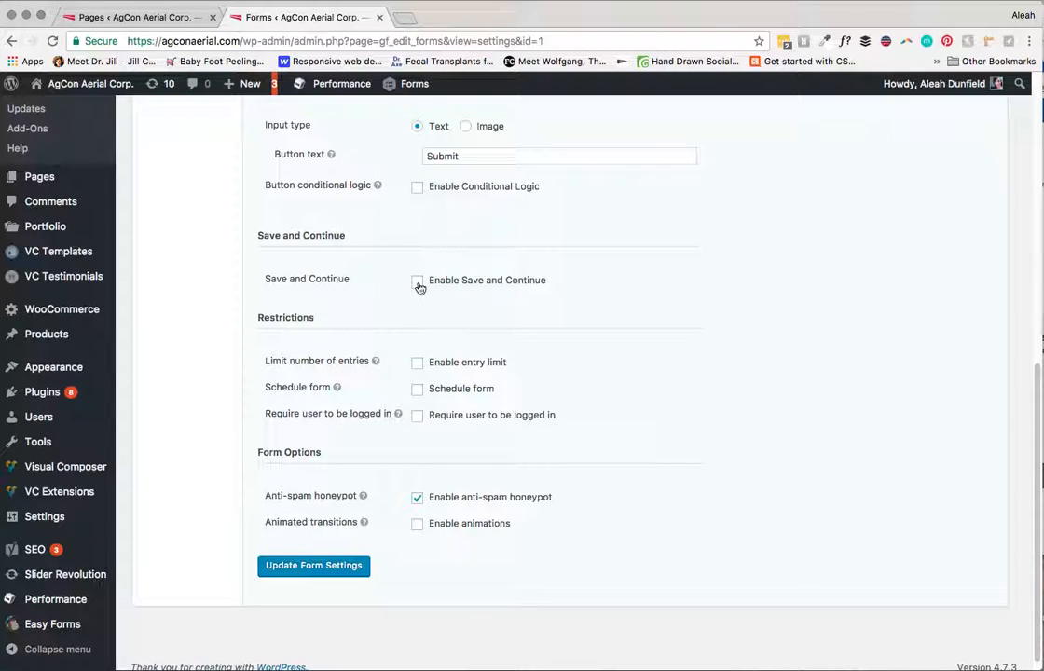
Step: Turn Save and Continue on, read its warning, turn it back off, then go to Confirmations
click(417, 281)
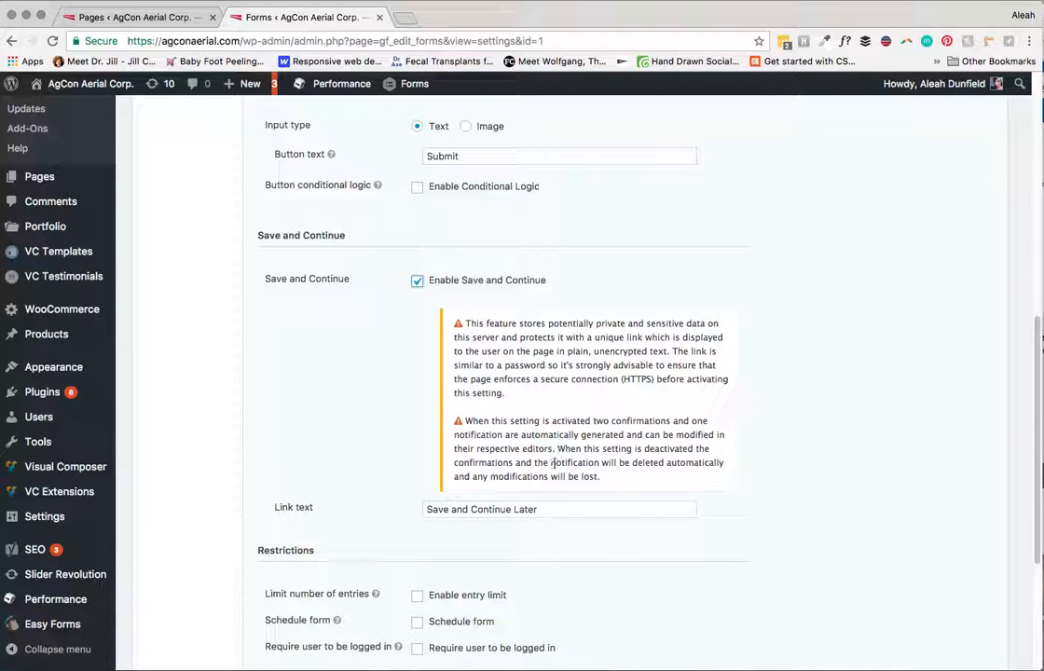
drag(556, 462, 472, 324)
drag(567, 364, 580, 365)
click(580, 387)
triple_click(578, 386)
click(580, 387)
click(418, 281)
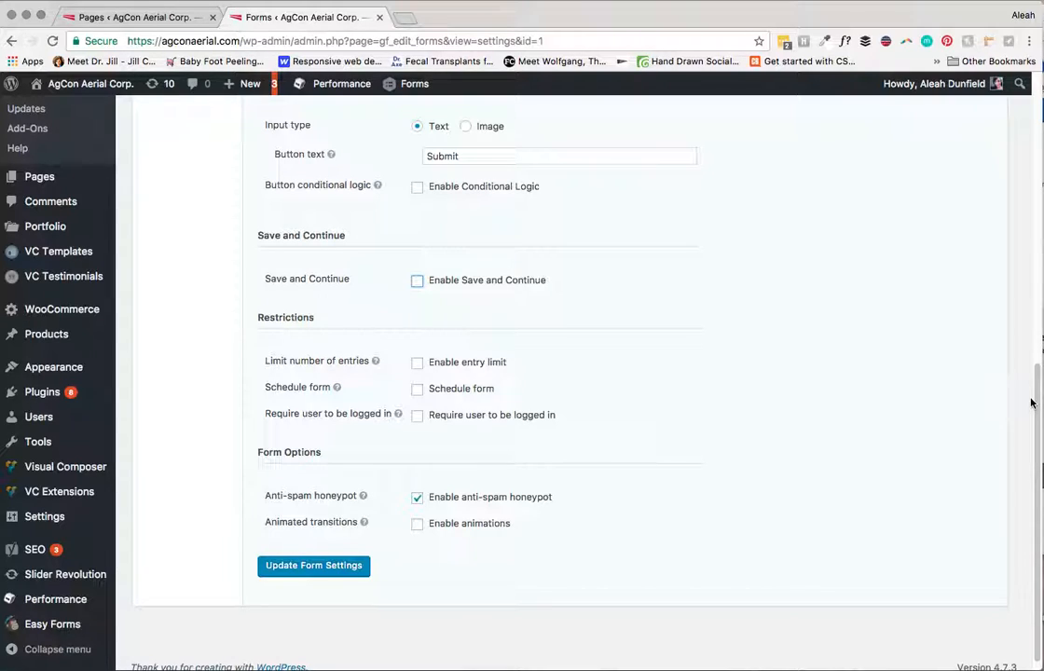
scroll(909, 400, up, 5)
scroll(559, 373, up, 5)
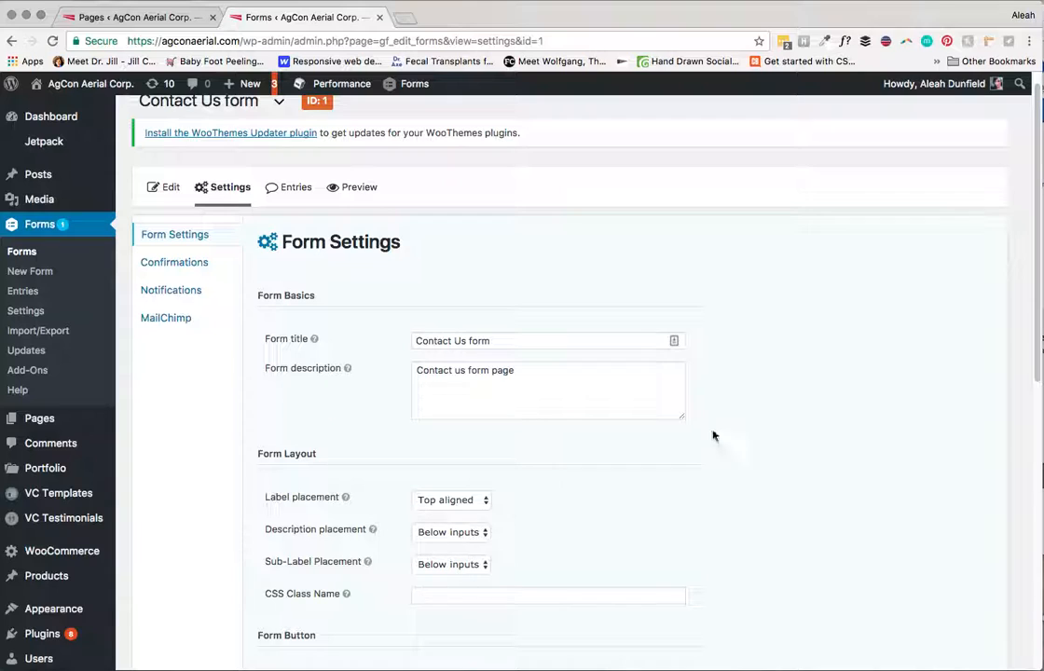
click(183, 263)
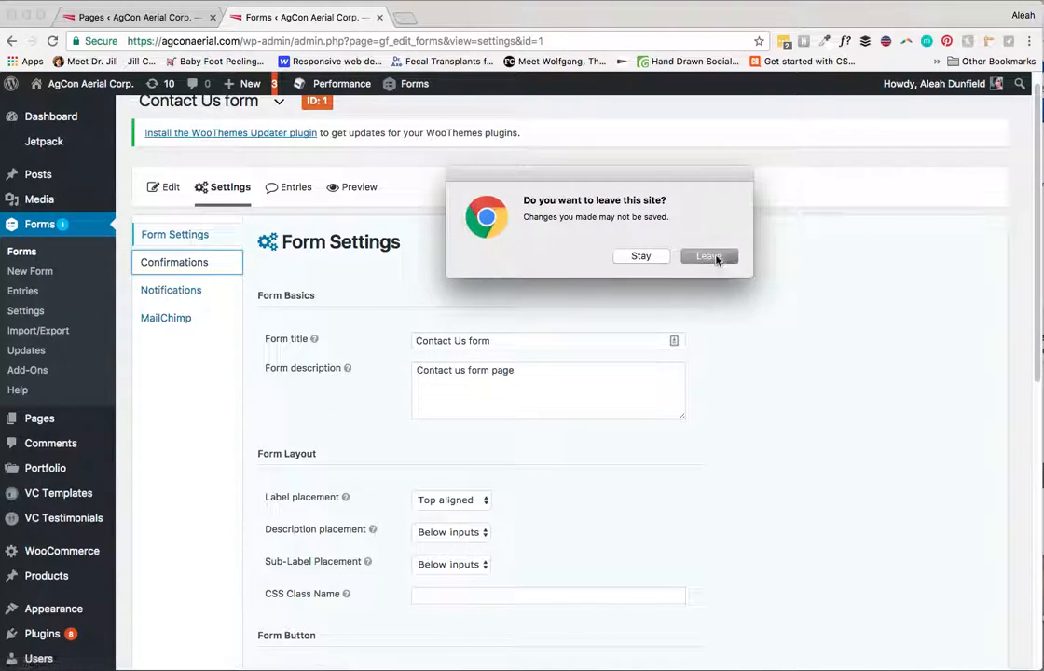
Step: Leave the unsaved settings page and open the Email confirmation for editing
click(710, 256)
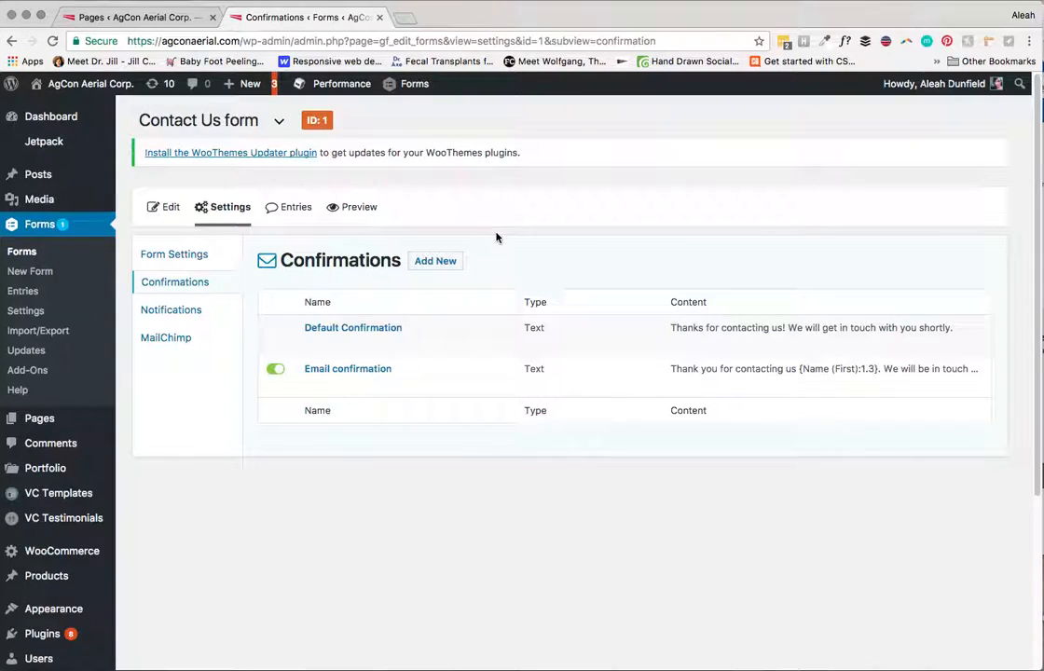
mouse_move(328, 378)
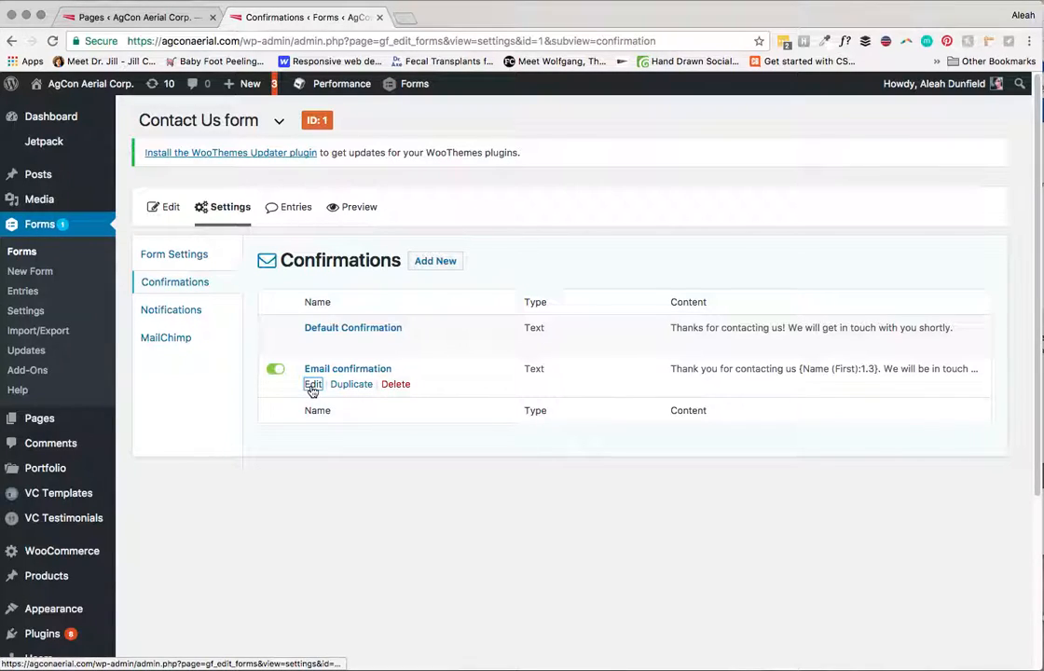
click(312, 385)
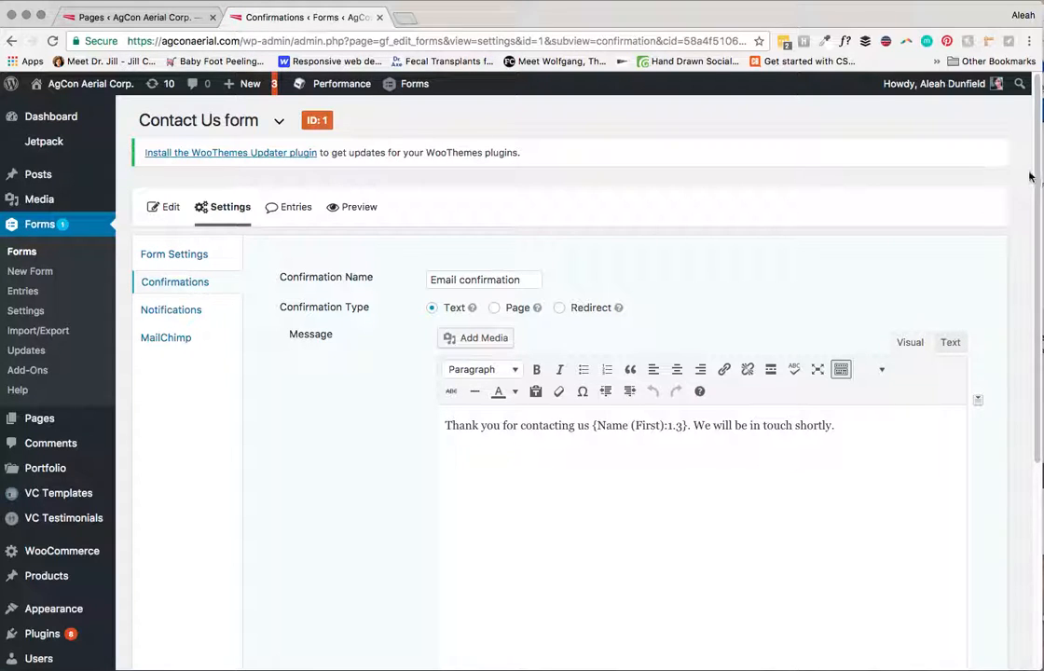
Step: Select the first-name thank-you message, then start a new paragraph after it
scroll(1041, 166, down, 2)
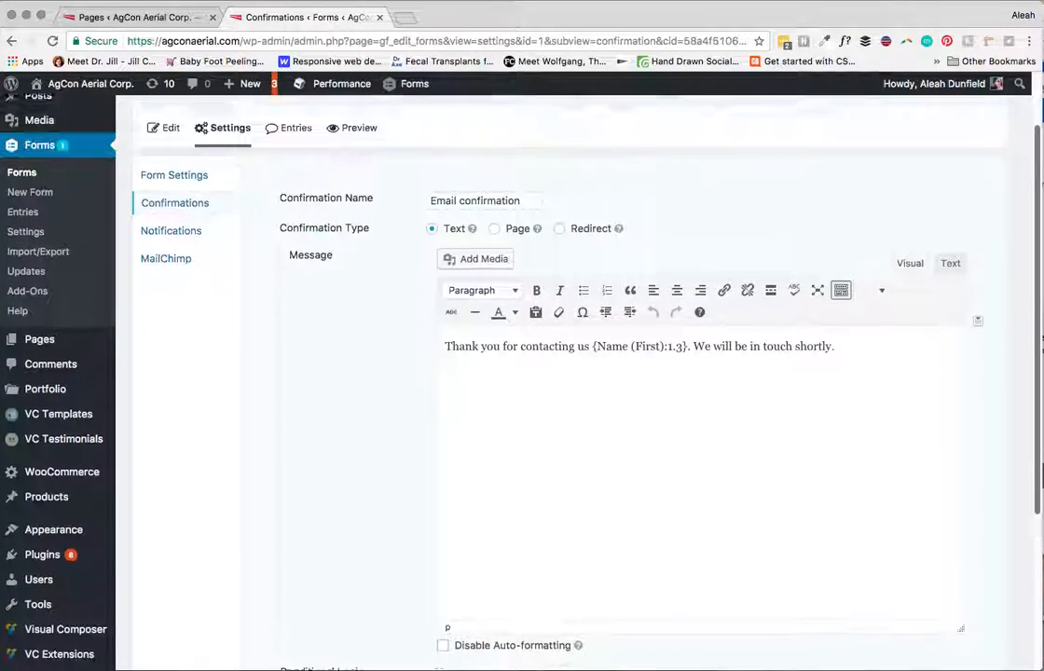
scroll(361, 146, up, 2)
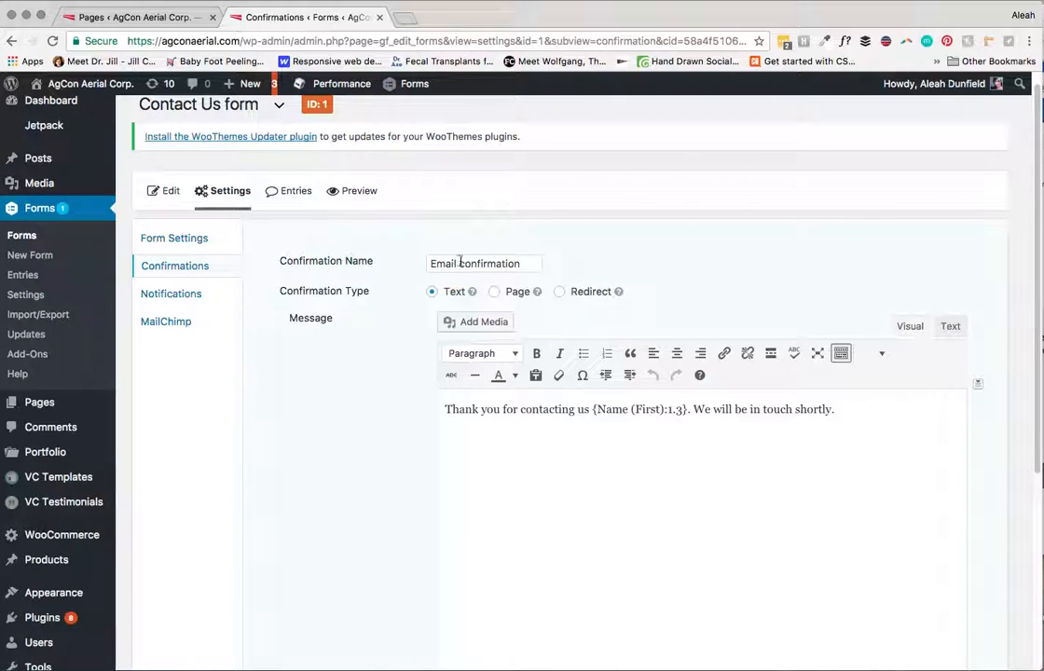
drag(444, 411, 836, 410)
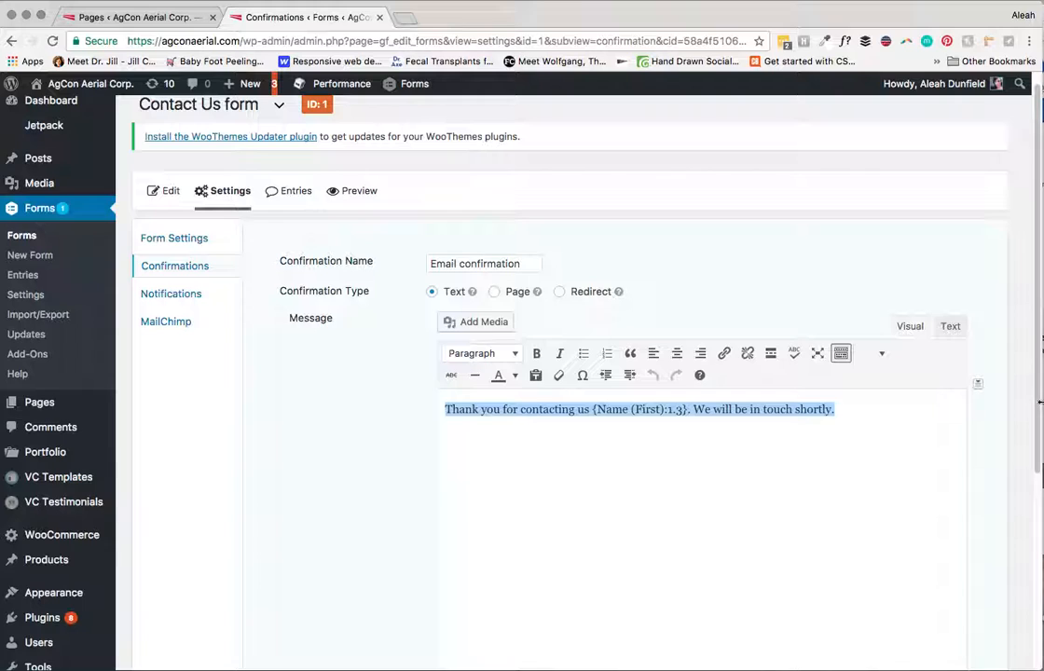
scroll(1034, 435, down, 3)
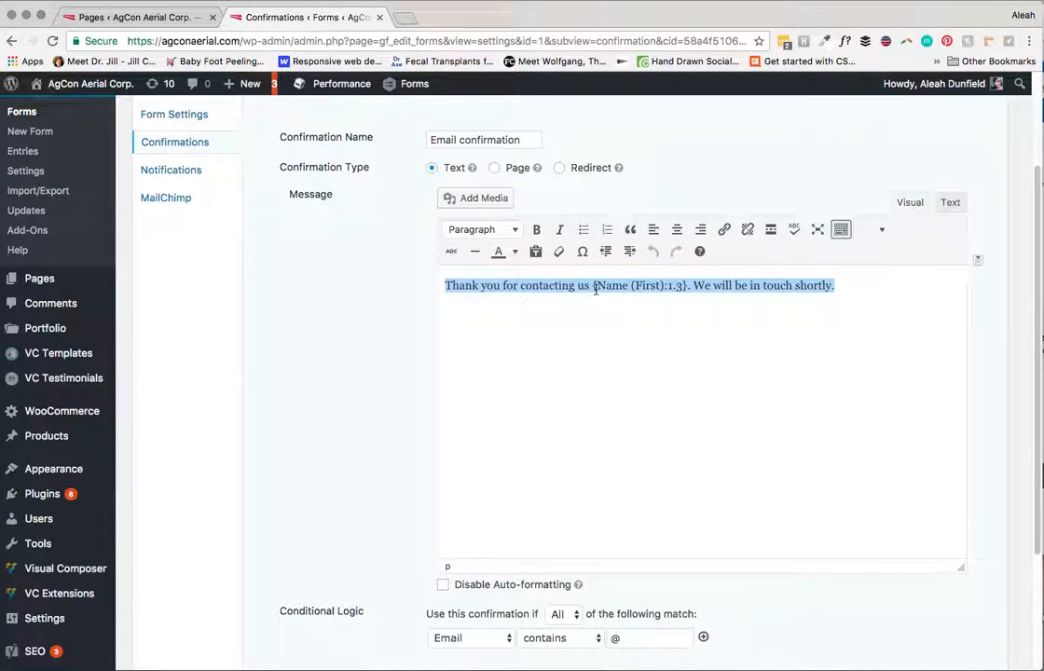
drag(588, 285, 592, 303)
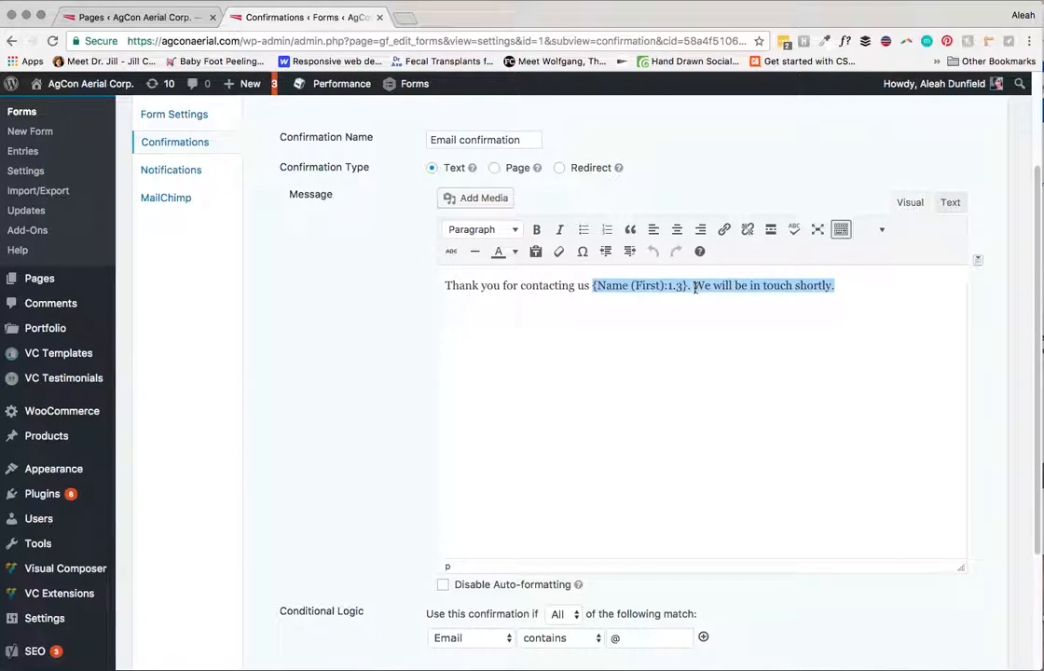
click(868, 359)
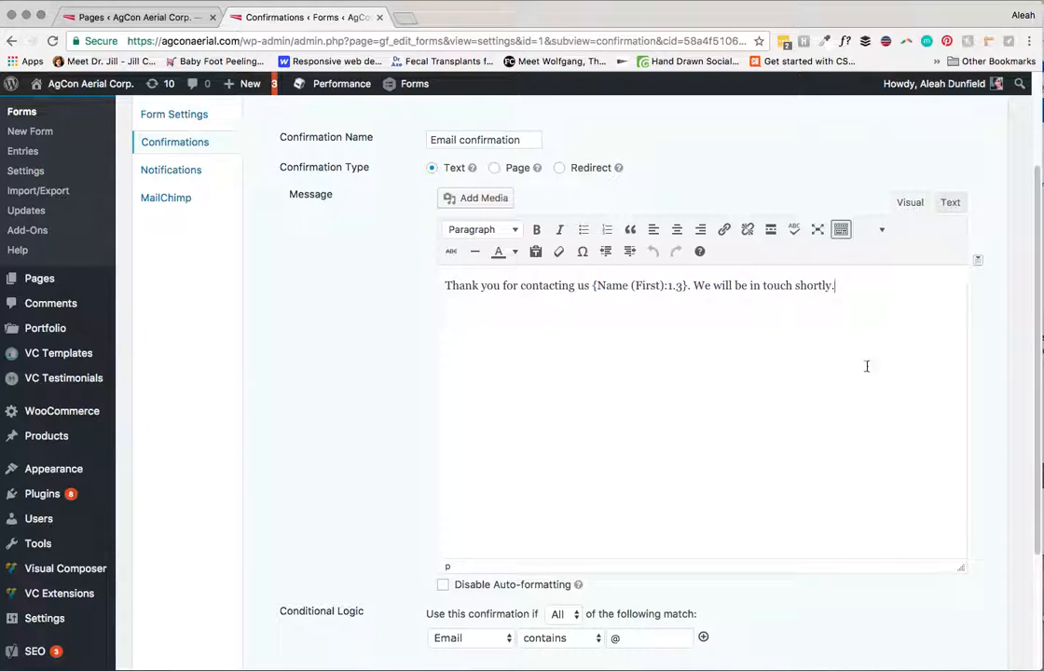
key(Return)
key(Return)
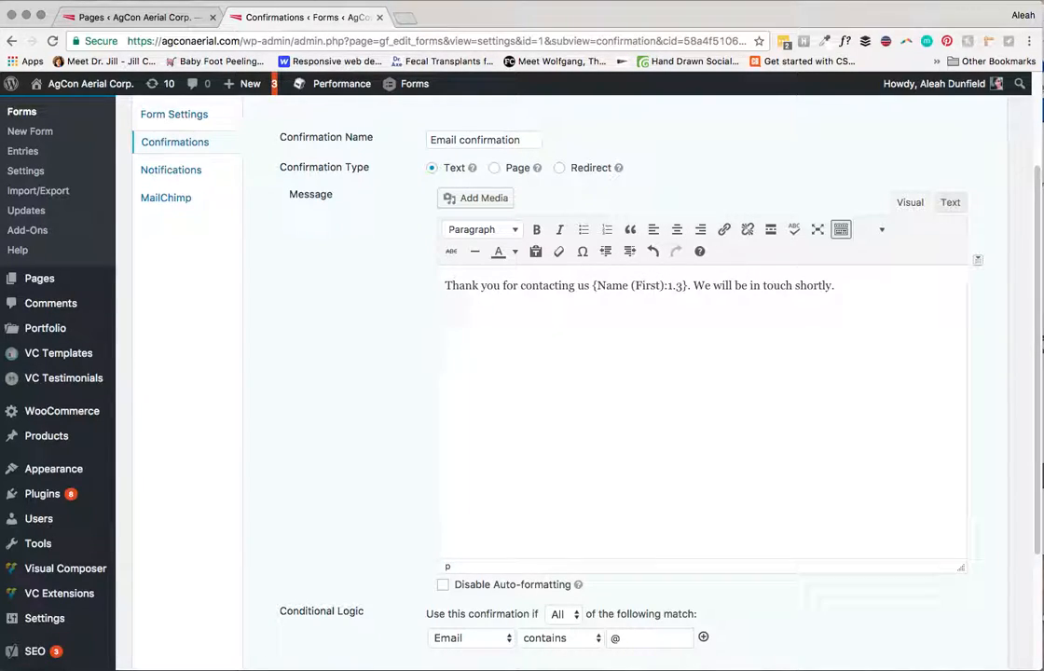
click(977, 260)
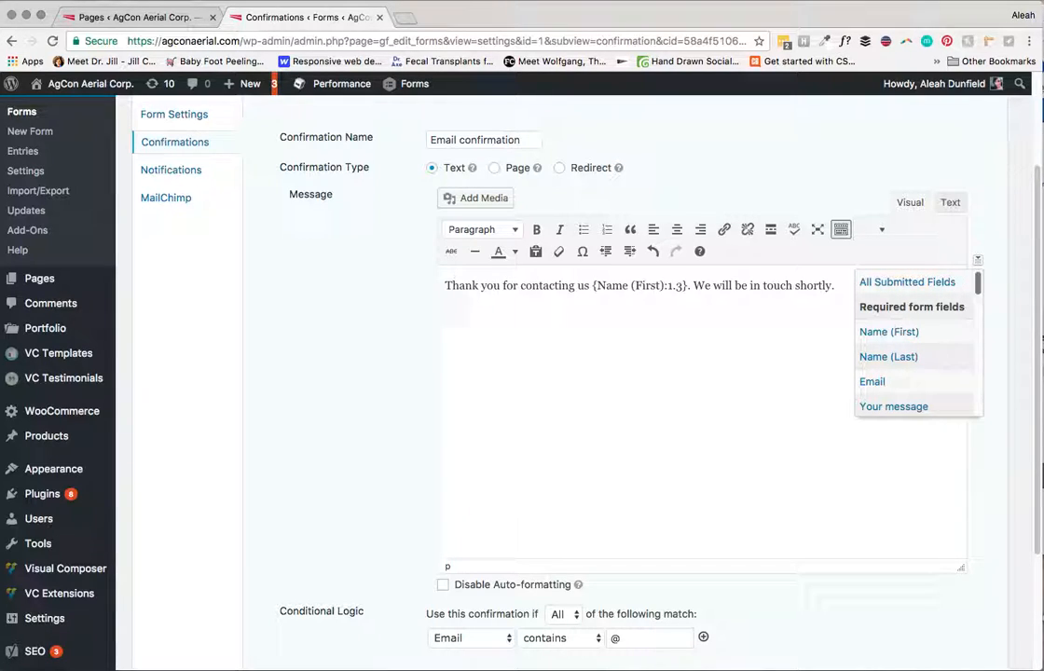
scroll(908, 345, down, 2)
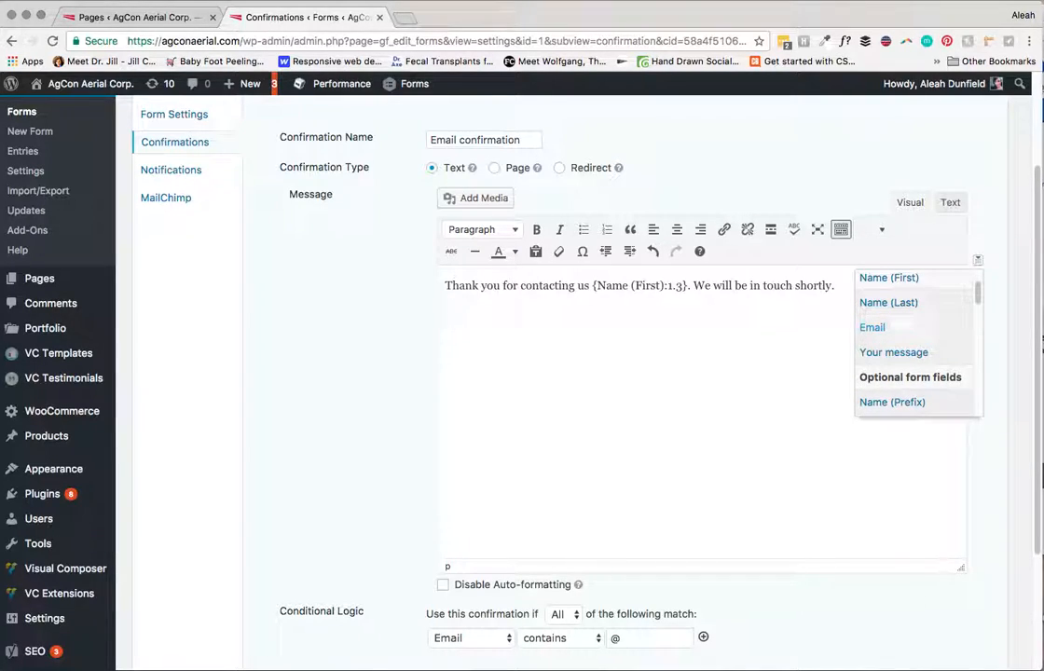
scroll(909, 345, down, 1)
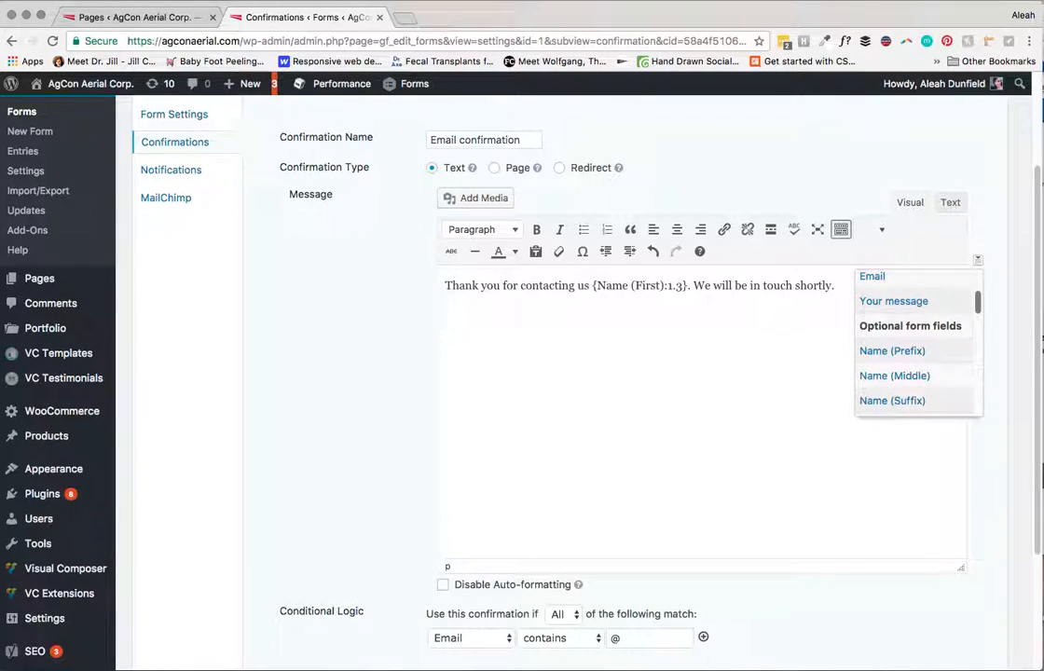
scroll(918, 345, down, 2)
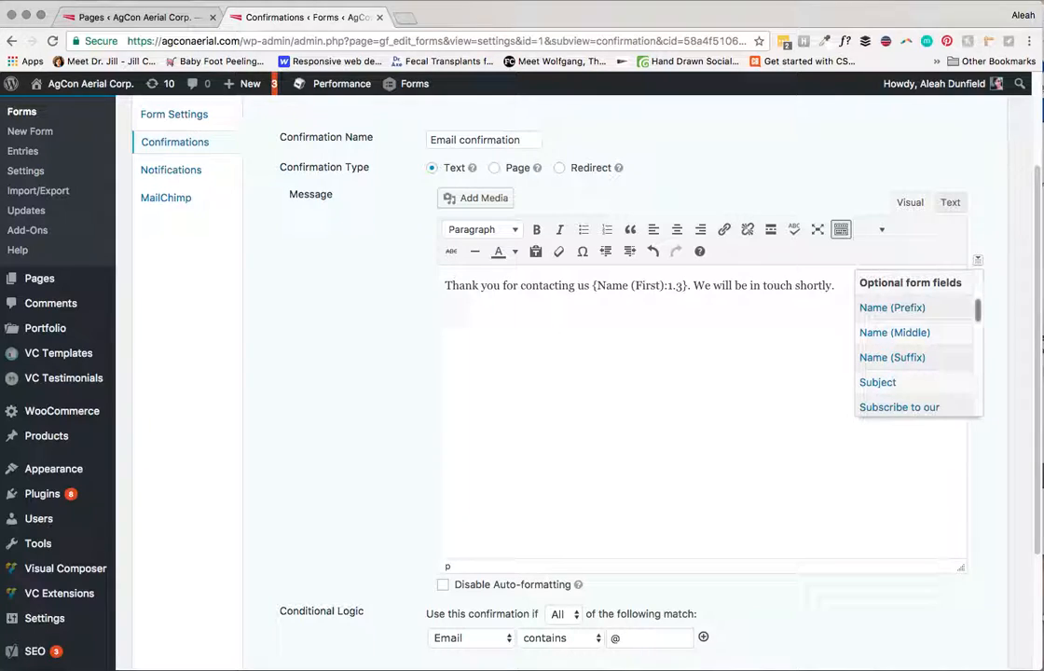
scroll(918, 345, down, 1)
scroll(918, 345, up, 3)
scroll(918, 345, down, 1)
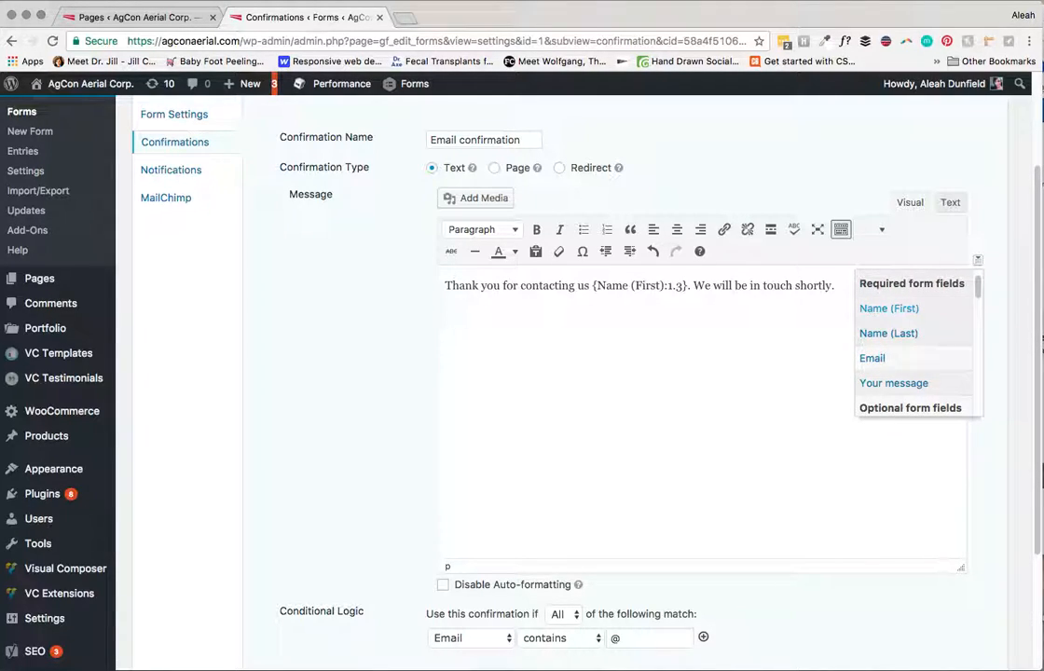
click(887, 308)
mouse_move(445, 344)
mouse_down()
mouse_move(541, 344)
mouse_move(445, 344)
mouse_up()
click(550, 344)
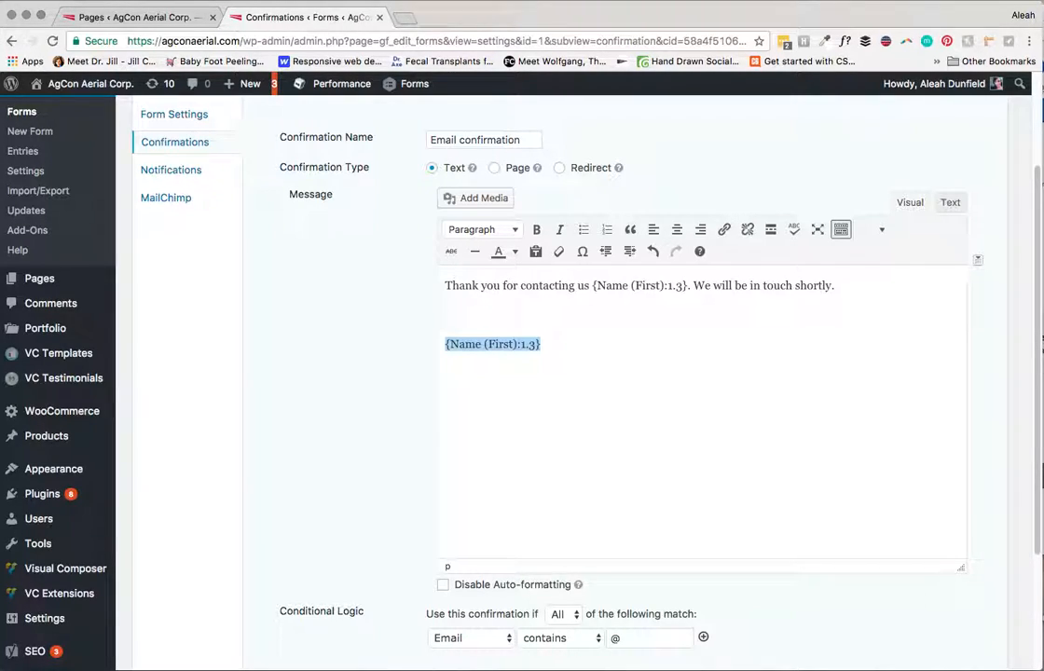
click(446, 285)
drag(501, 285, 589, 285)
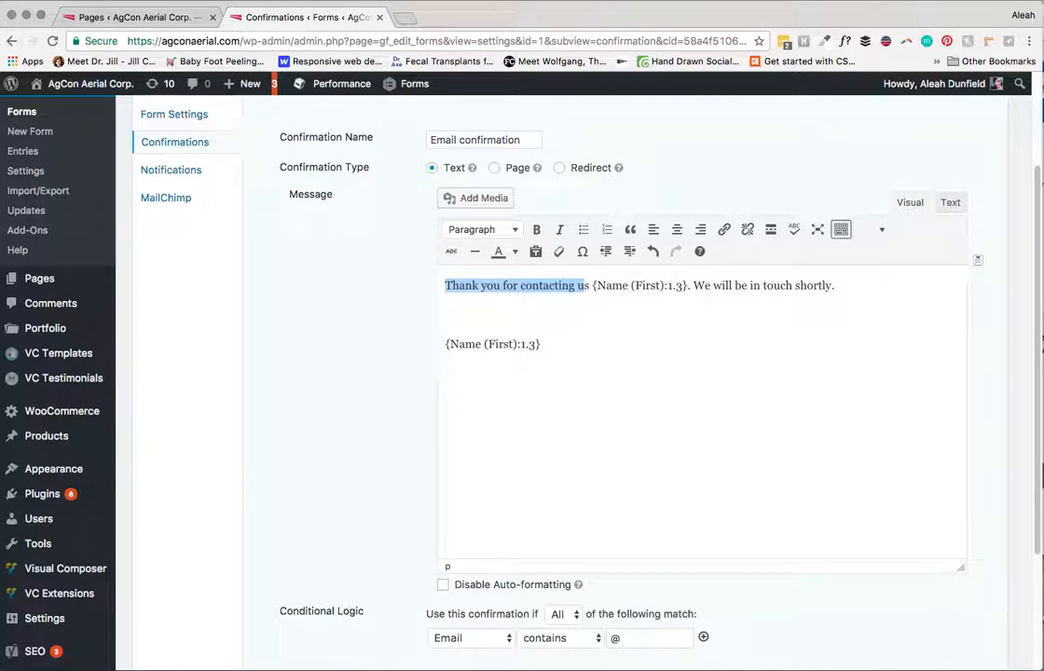
click(473, 301)
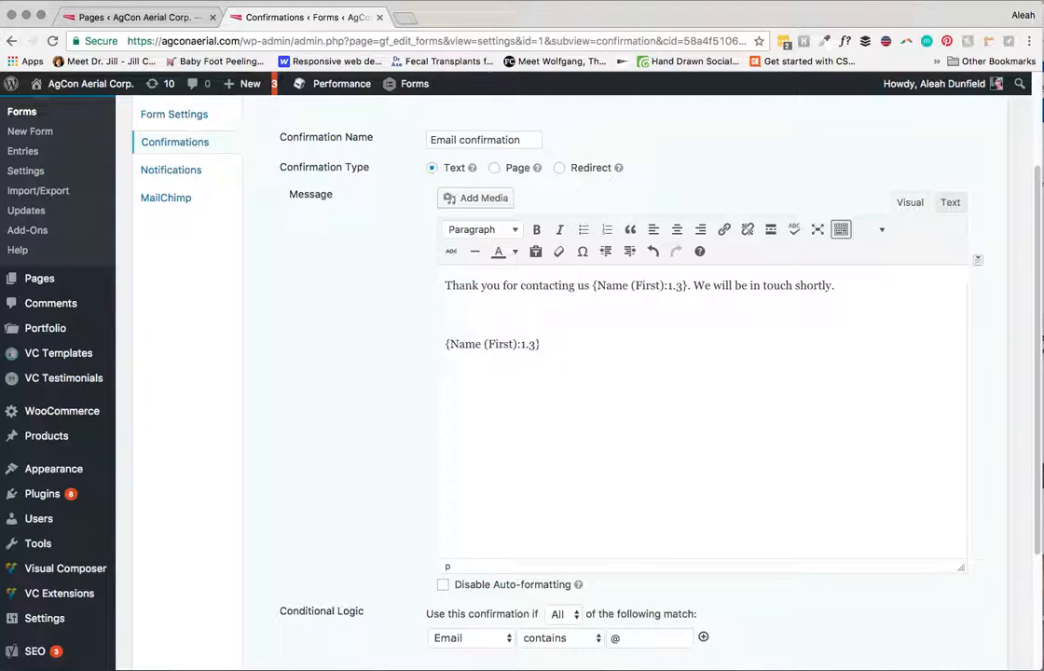
key(shift+super+Left)
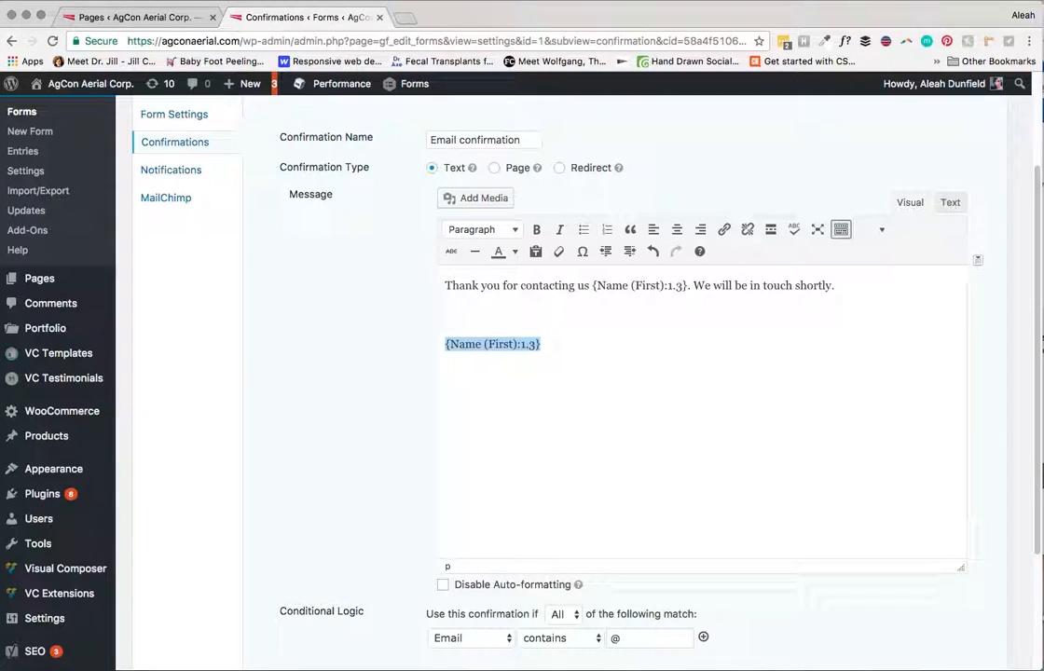
key(BackSpace)
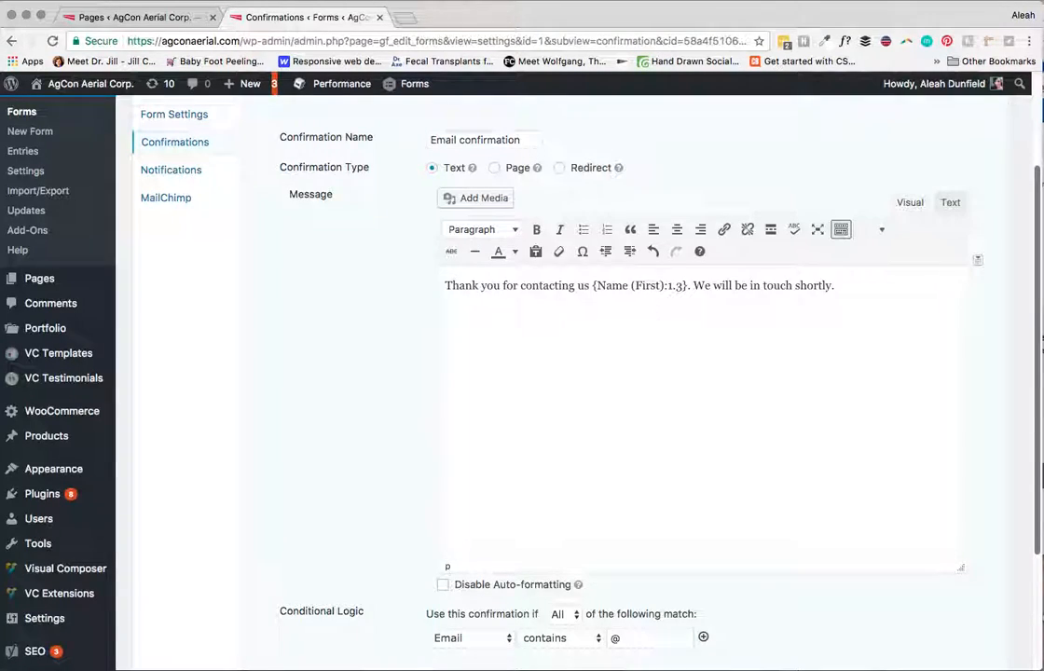
scroll(559, 373, up, 3)
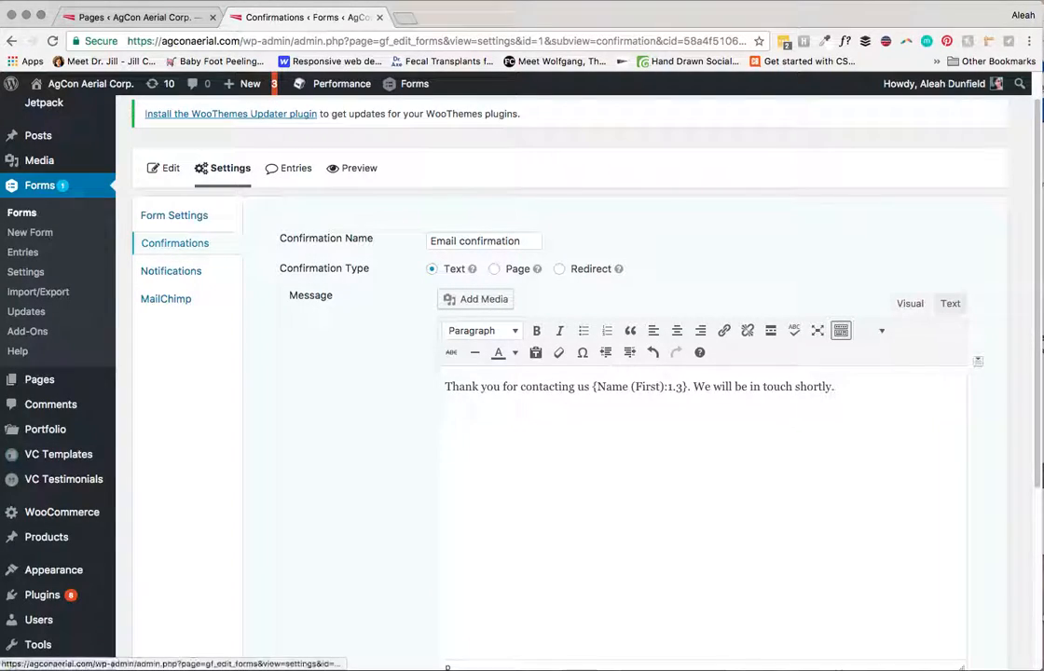
Step: Open the Contact Form Submission notification from the form's Notifications list
click(171, 270)
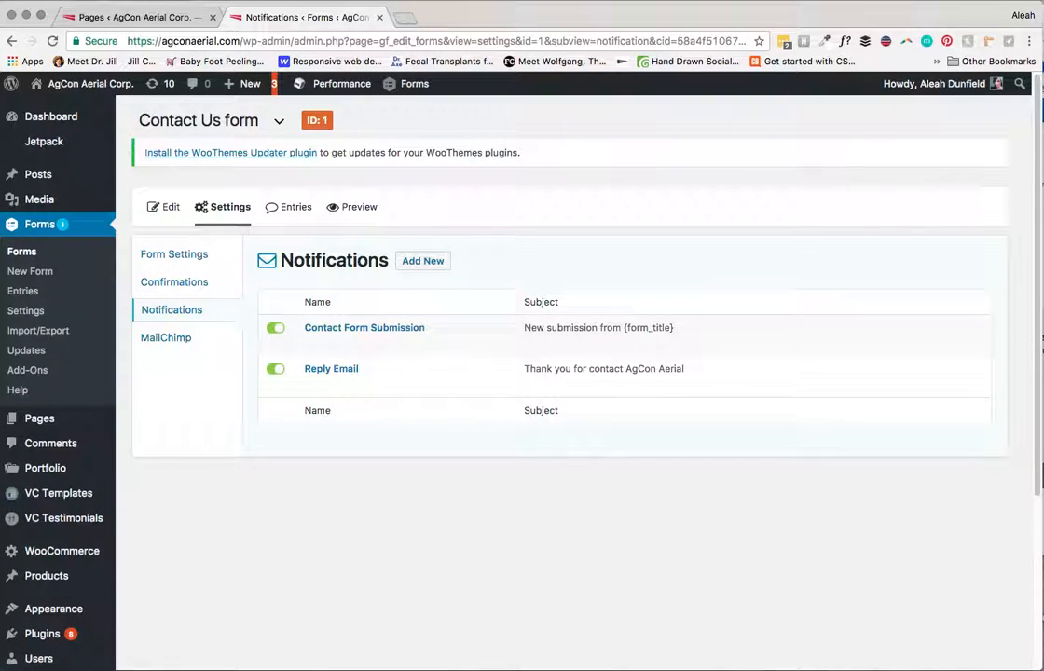
mouse_move(365, 375)
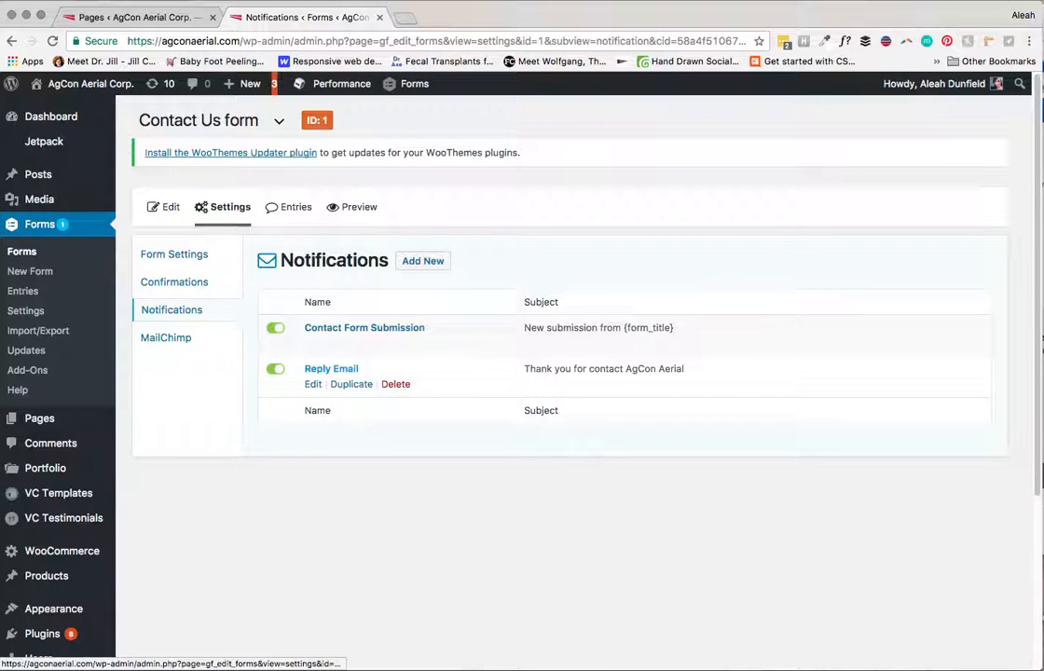
mouse_move(365, 328)
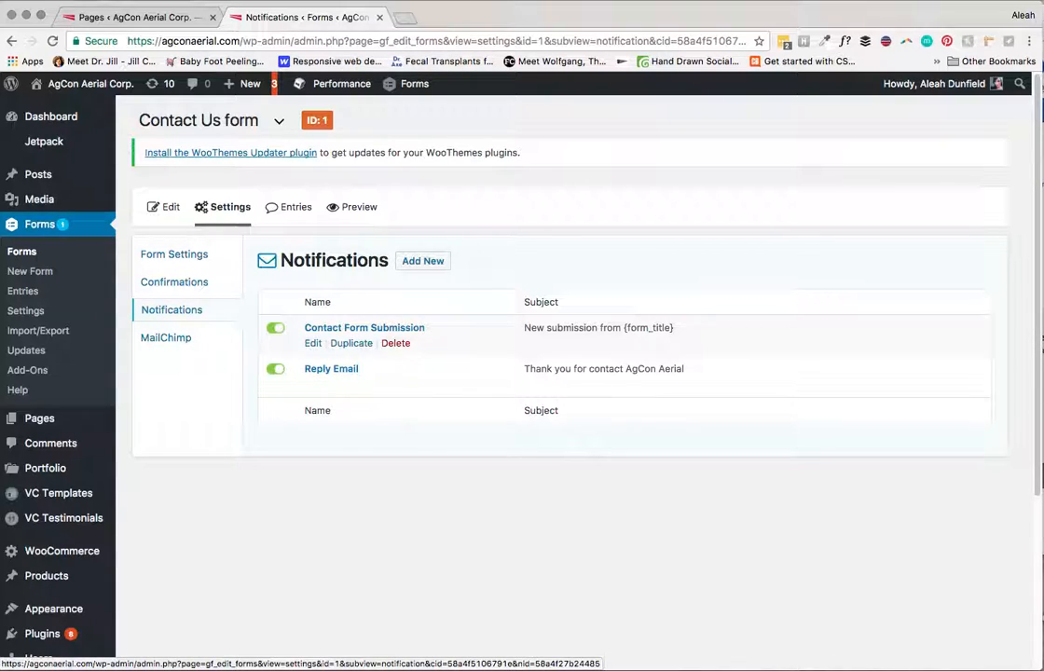
click(313, 343)
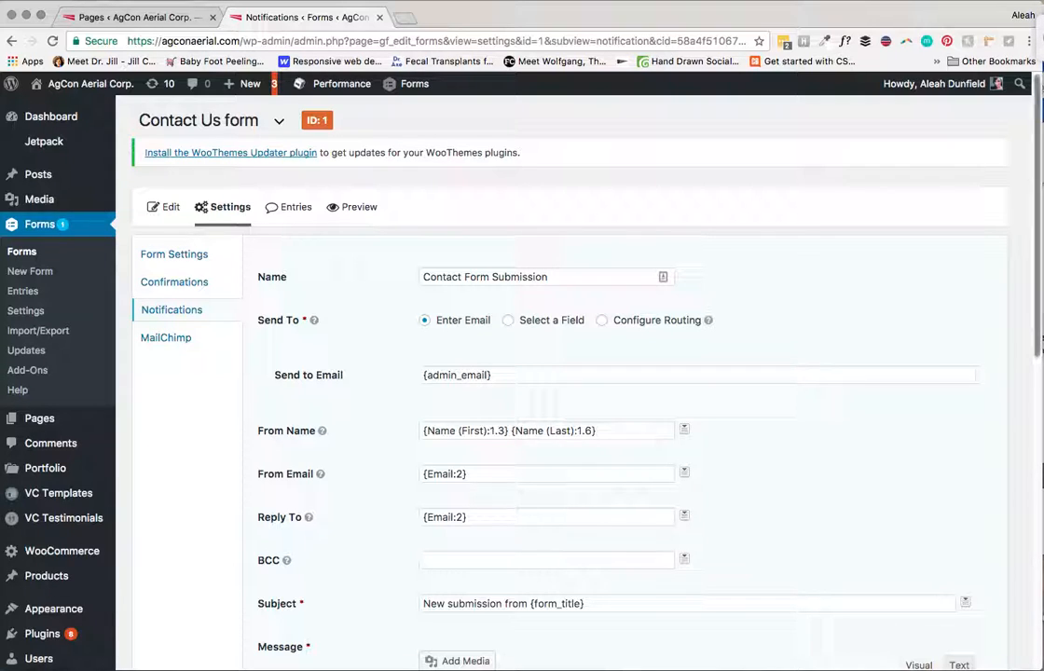
scroll(559, 373, down, 2)
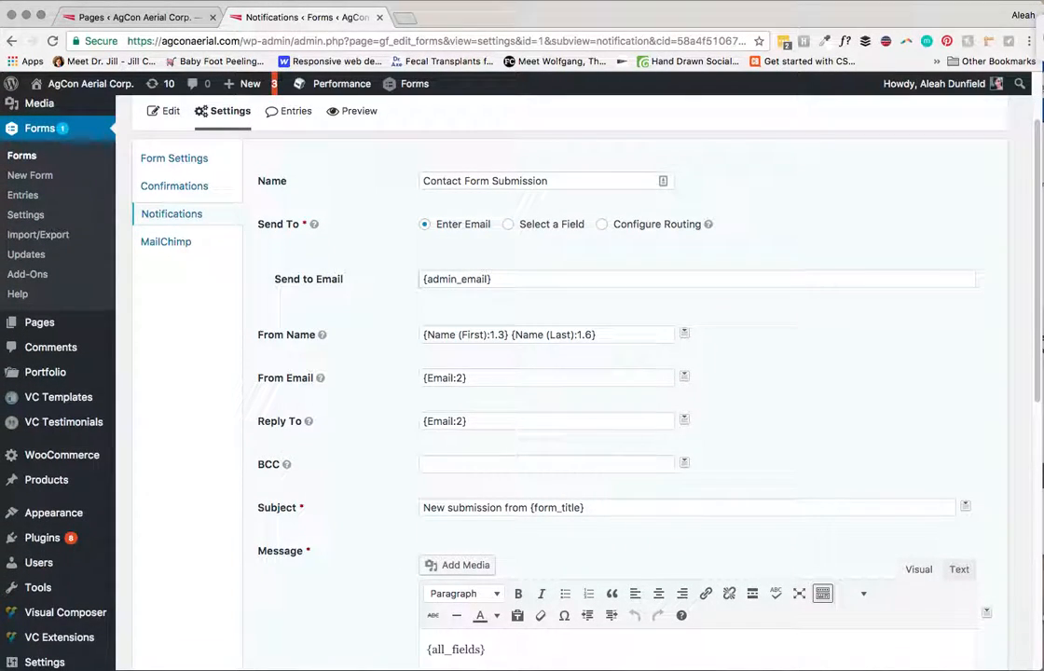
triple_click(457, 280)
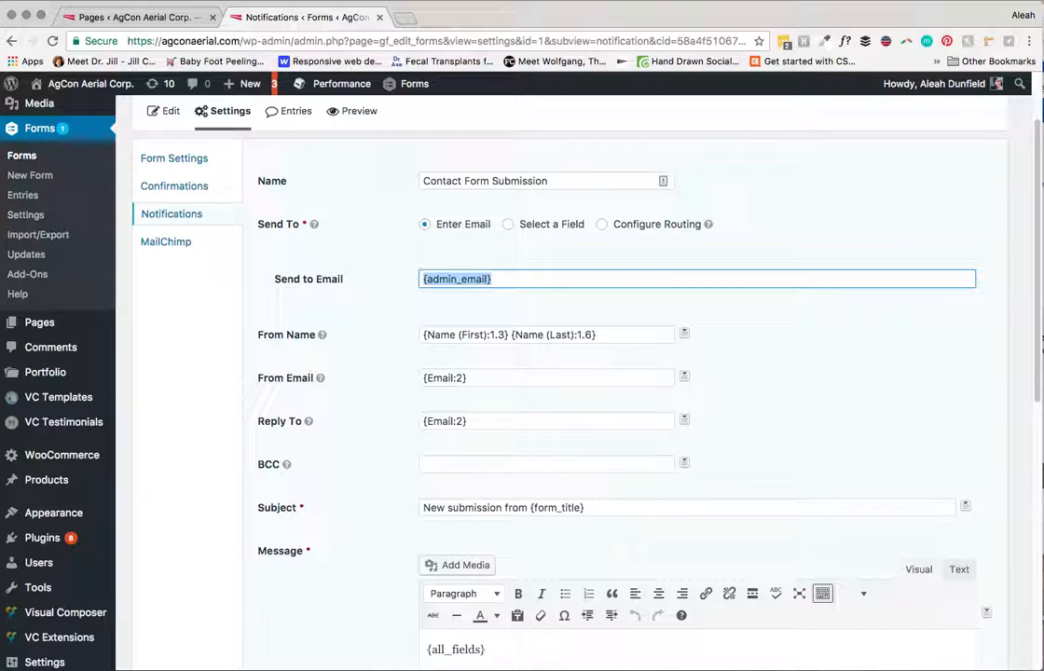
click(493, 279)
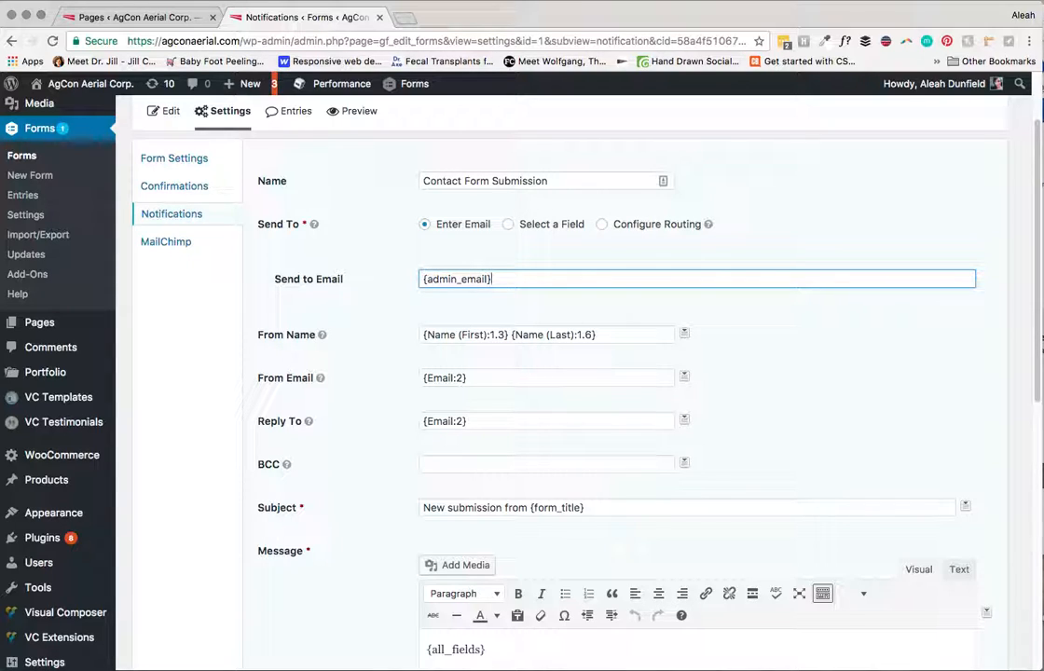
click(599, 335)
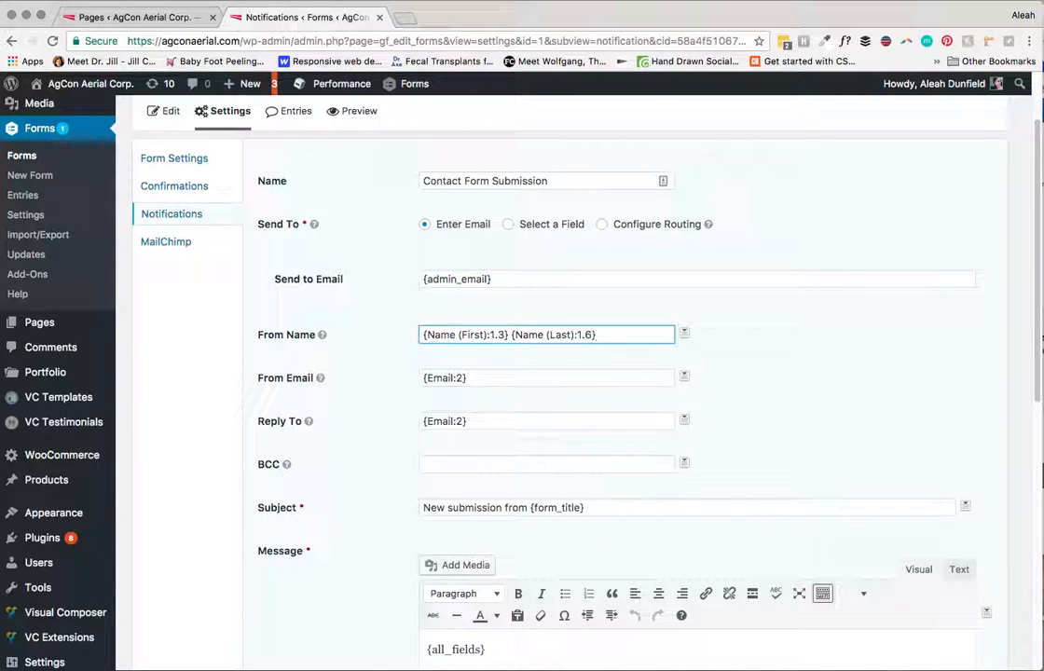
click(469, 377)
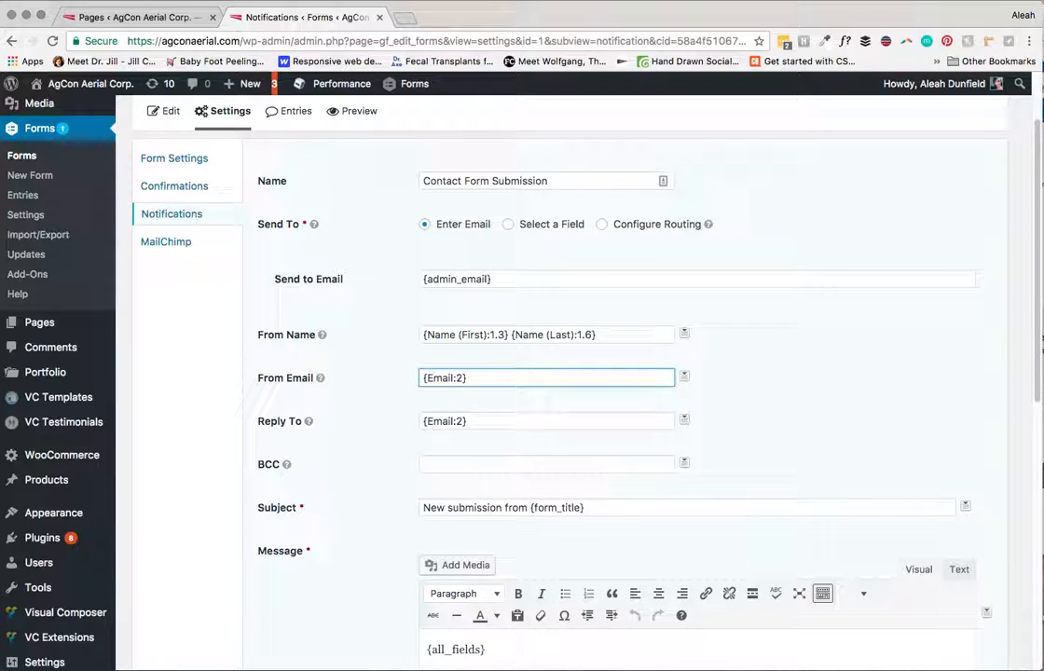
key(Tab)
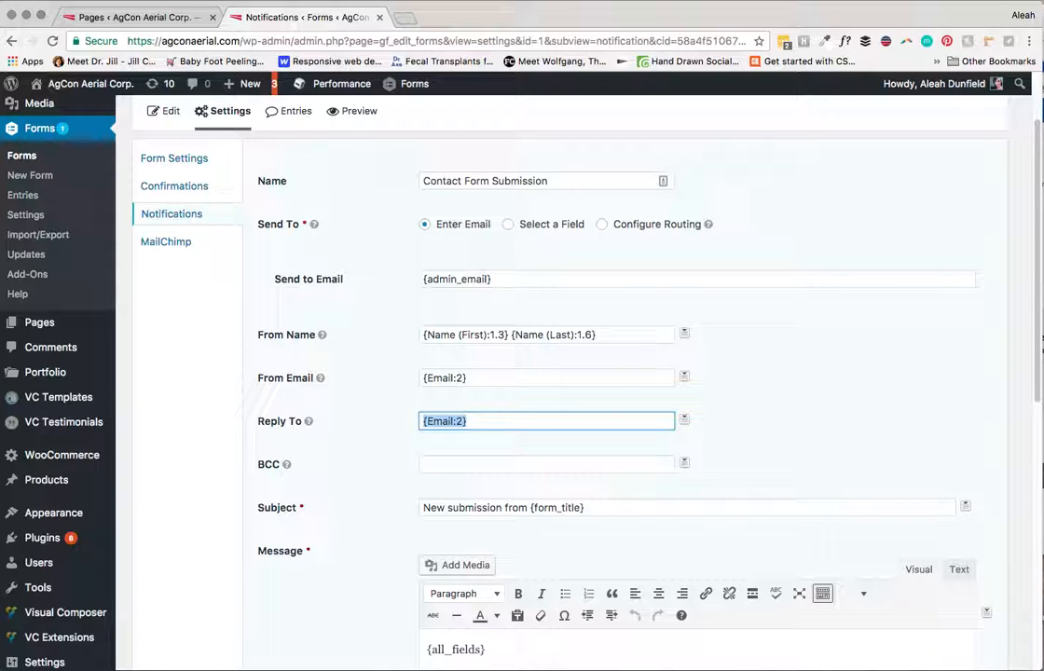
scroll(559, 391, down, 5)
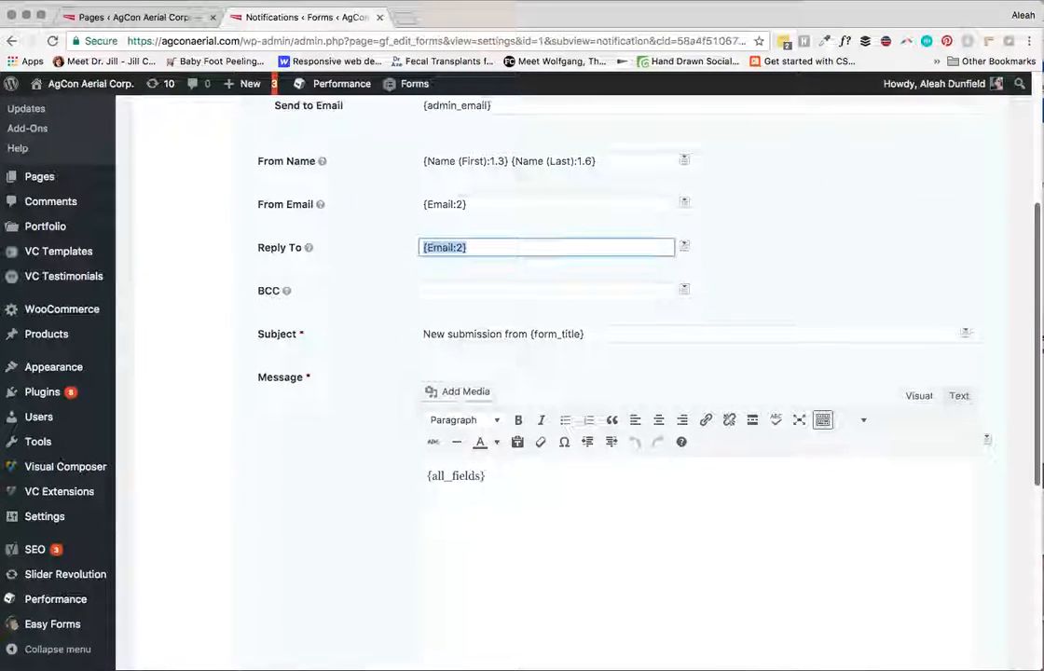
click(470, 247)
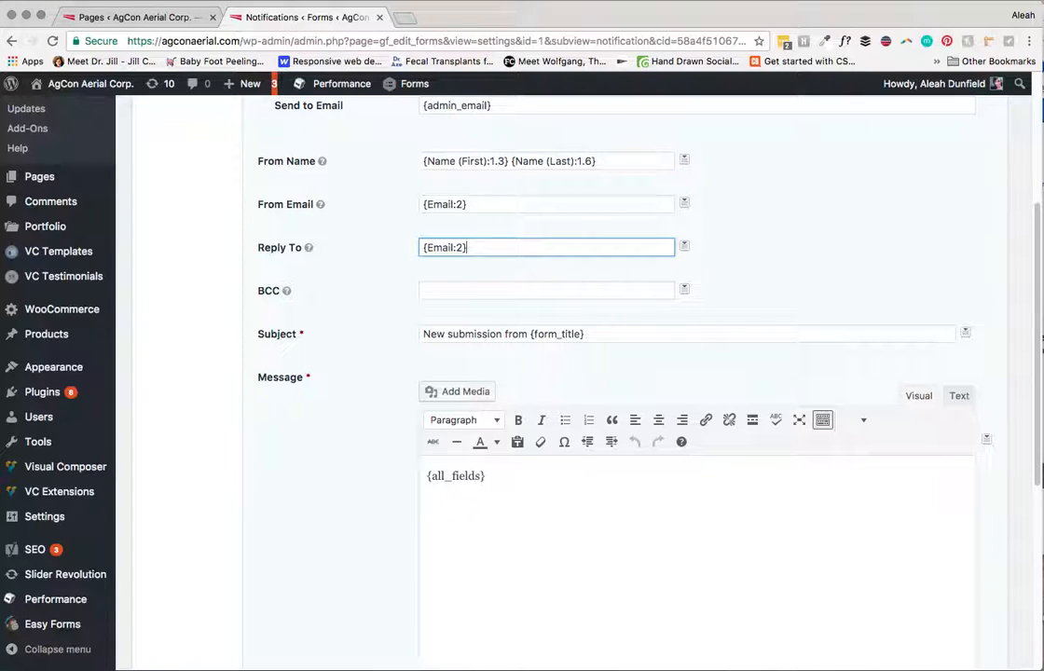
key(super+a)
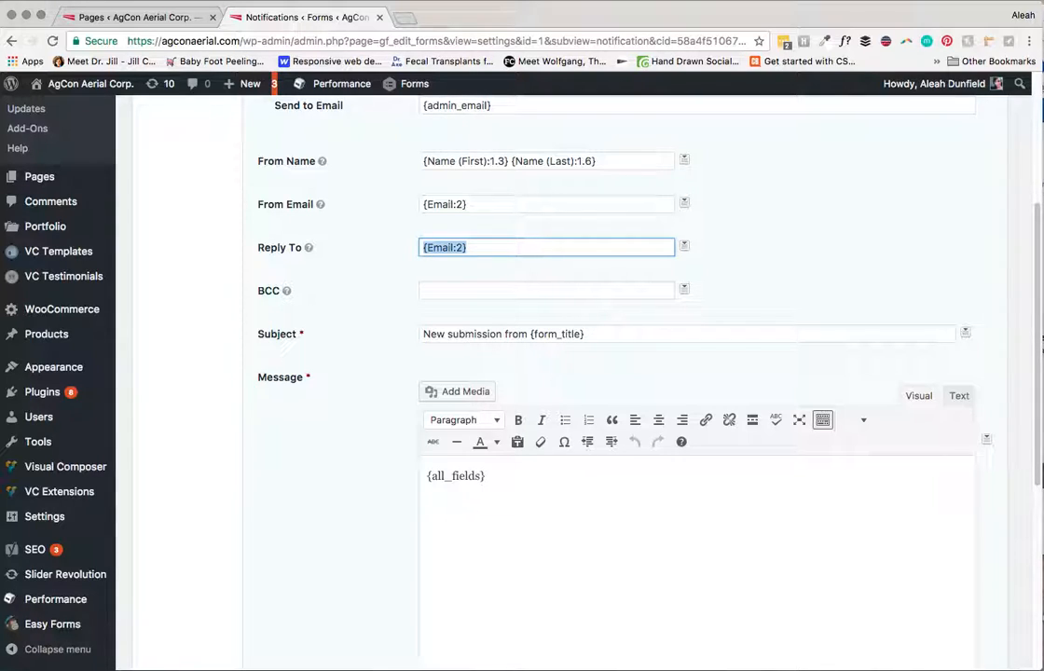
scroll(568, 372, down, 3)
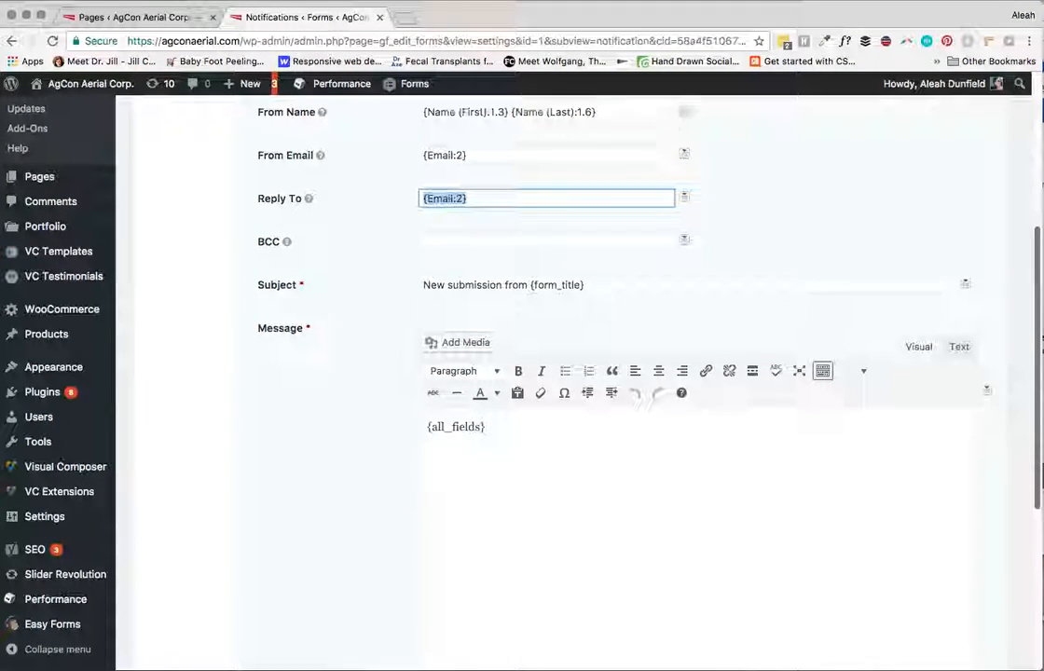
click(486, 352)
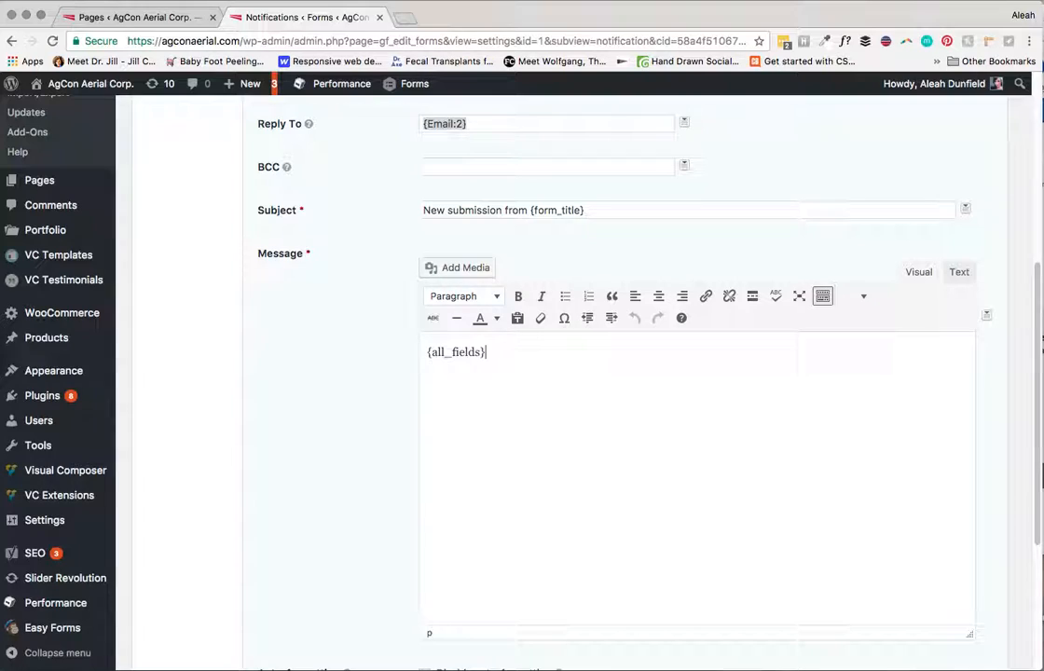
drag(585, 211, 534, 211)
click(585, 210)
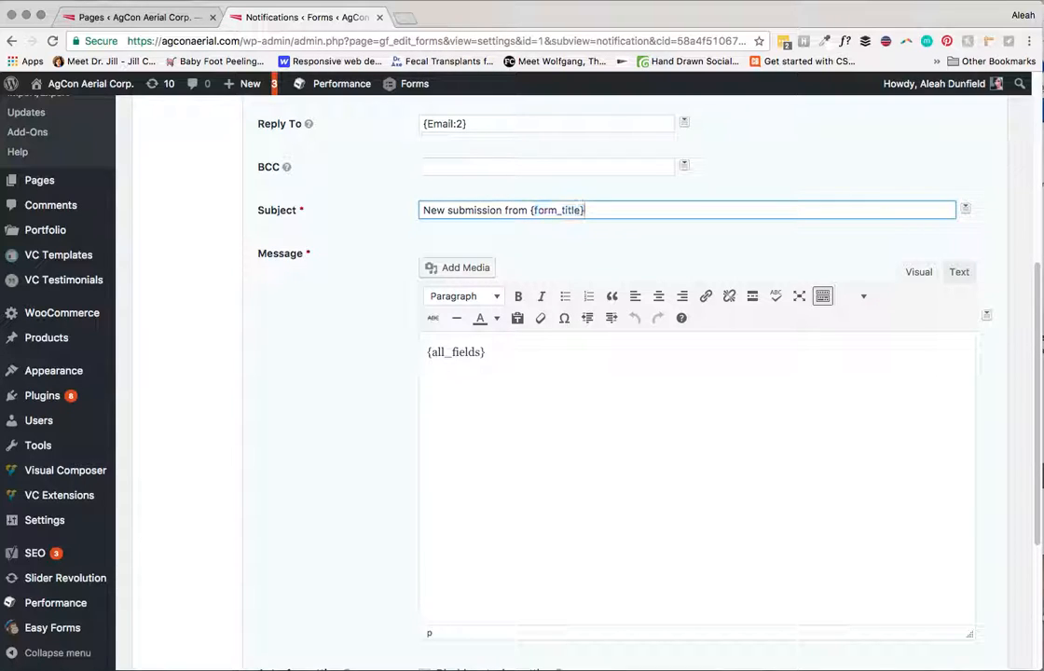
click(427, 351)
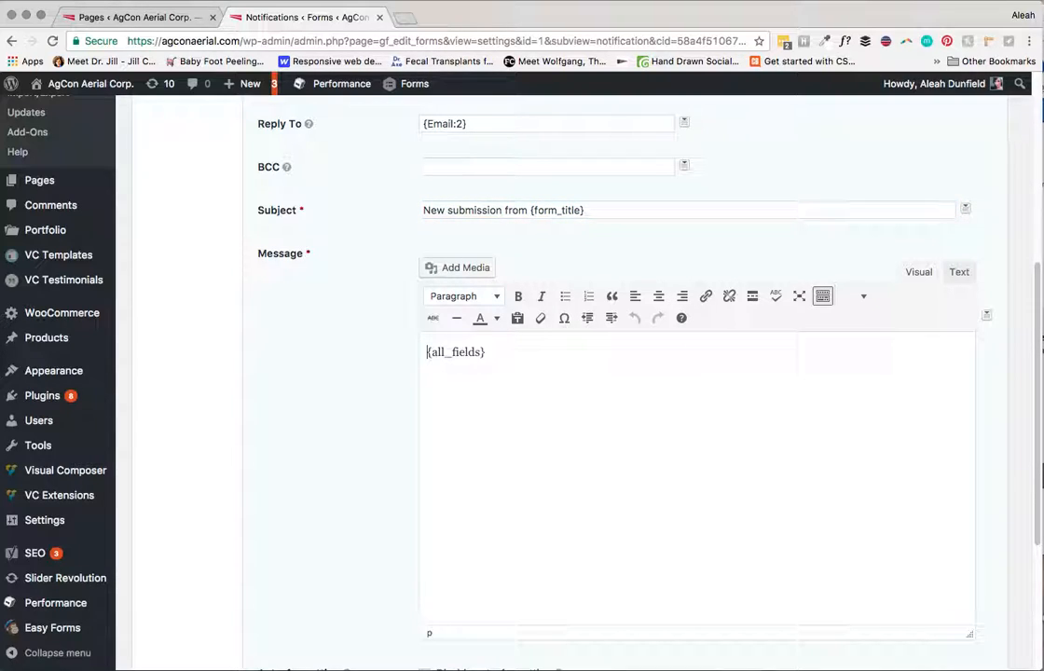
drag(427, 351, 486, 352)
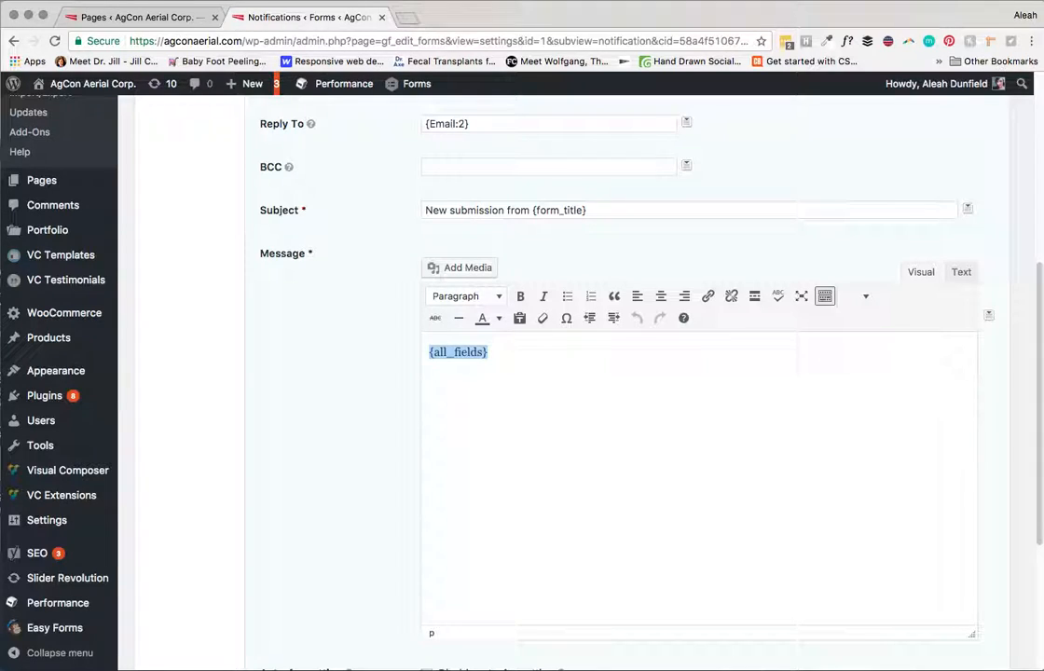
scroll(559, 373, down, 5)
scroll(559, 373, up, 10)
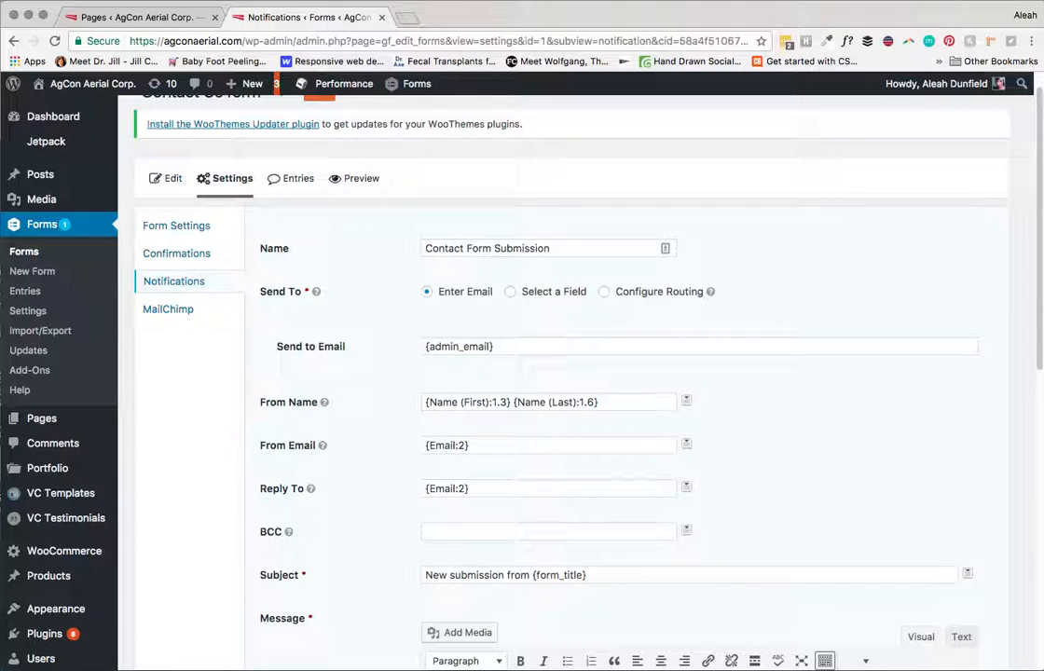
click(494, 347)
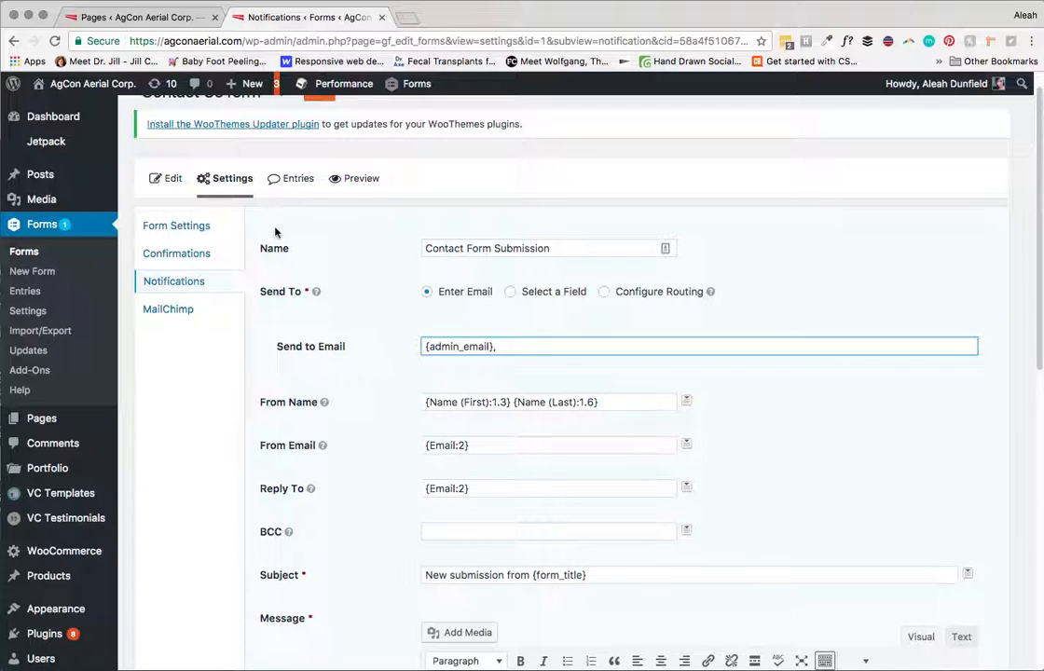
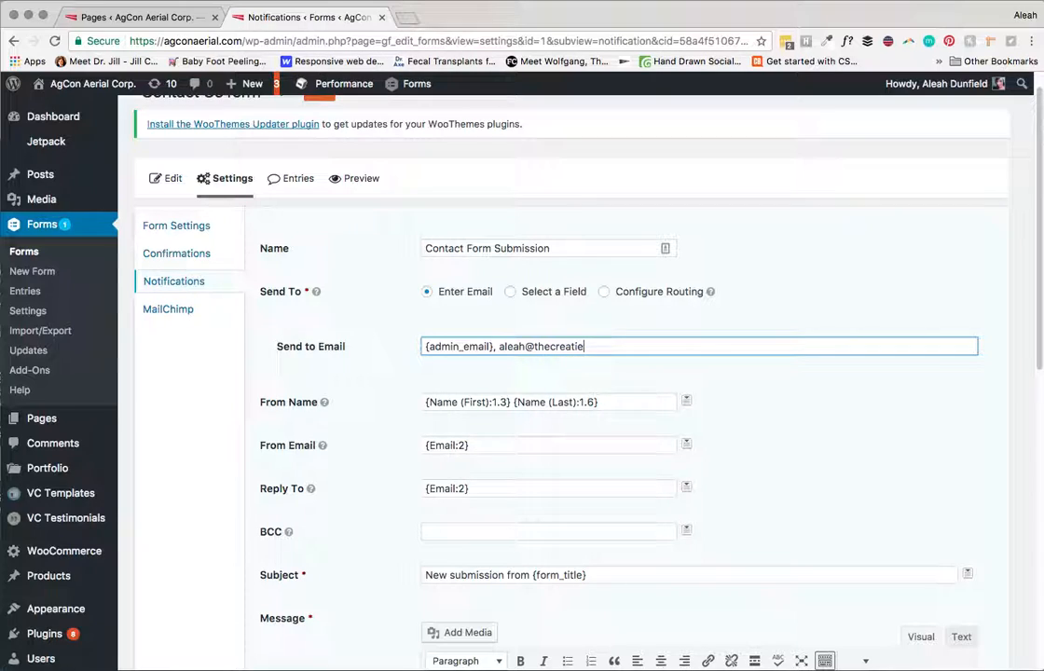
Step: Delete the extra address so Send to Email reads only {admin_email}, then return to Notifications
drag(652, 347, 499, 346)
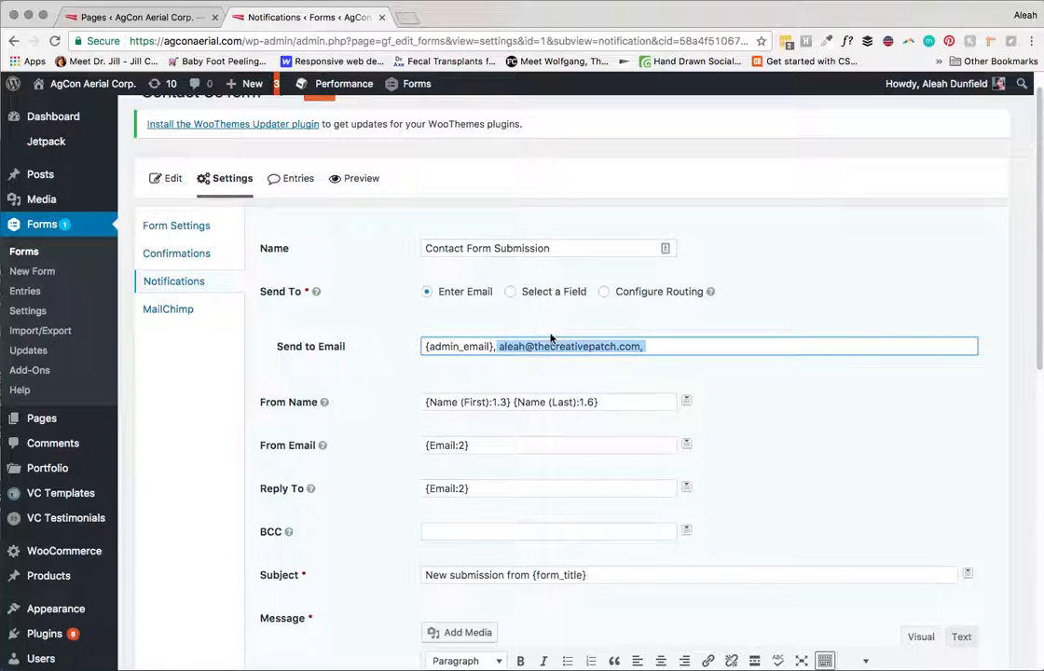
click(655, 346)
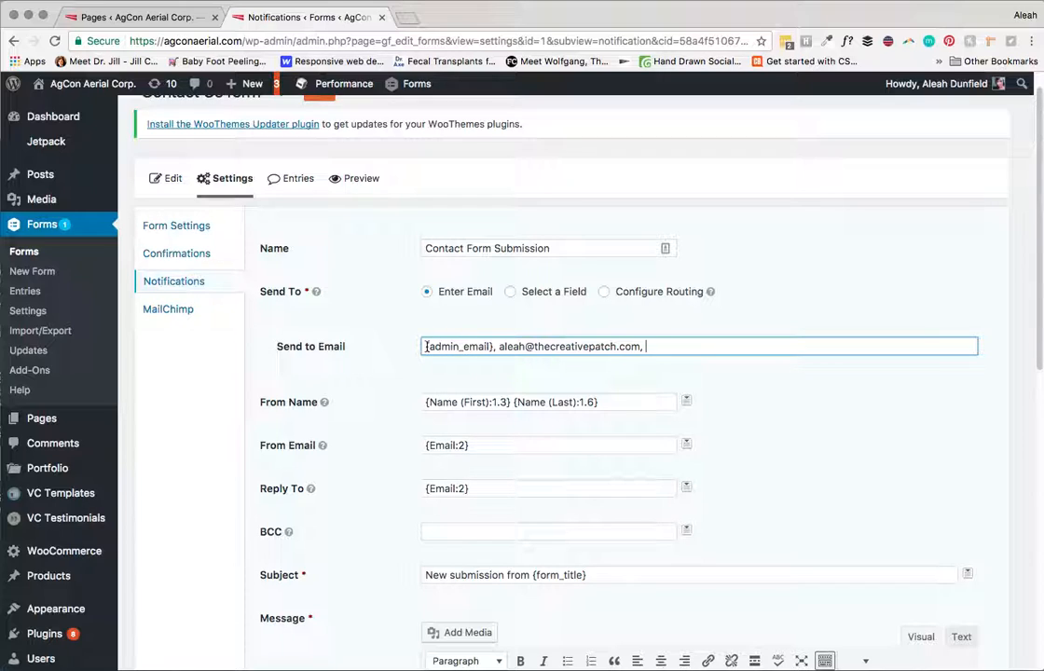
drag(500, 346, 648, 345)
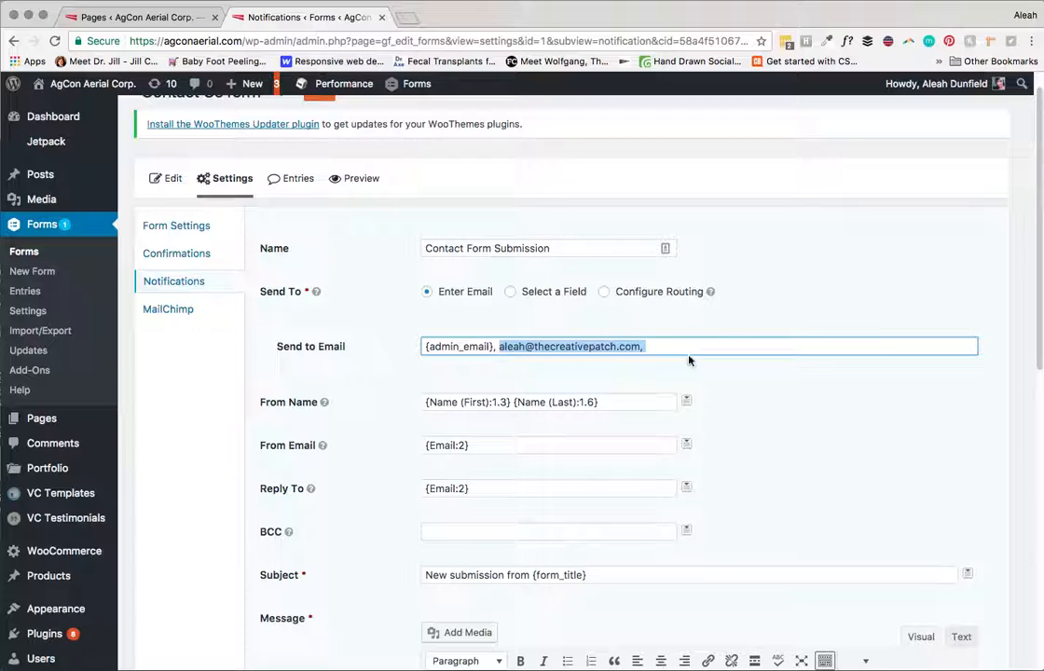
key(BackSpace)
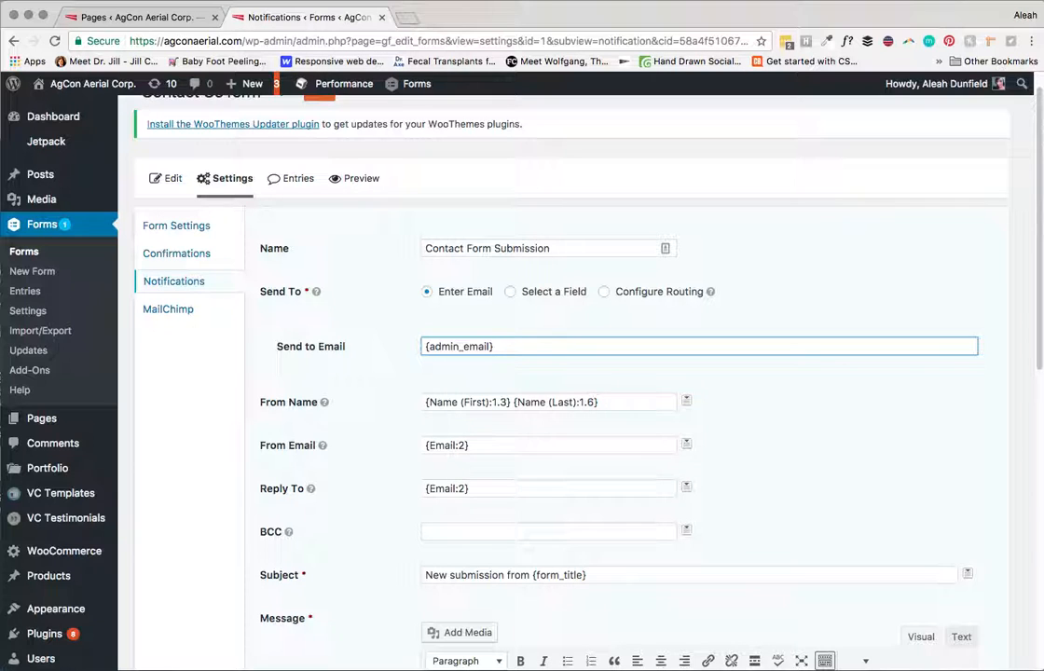
scroll(578, 372, up, 1)
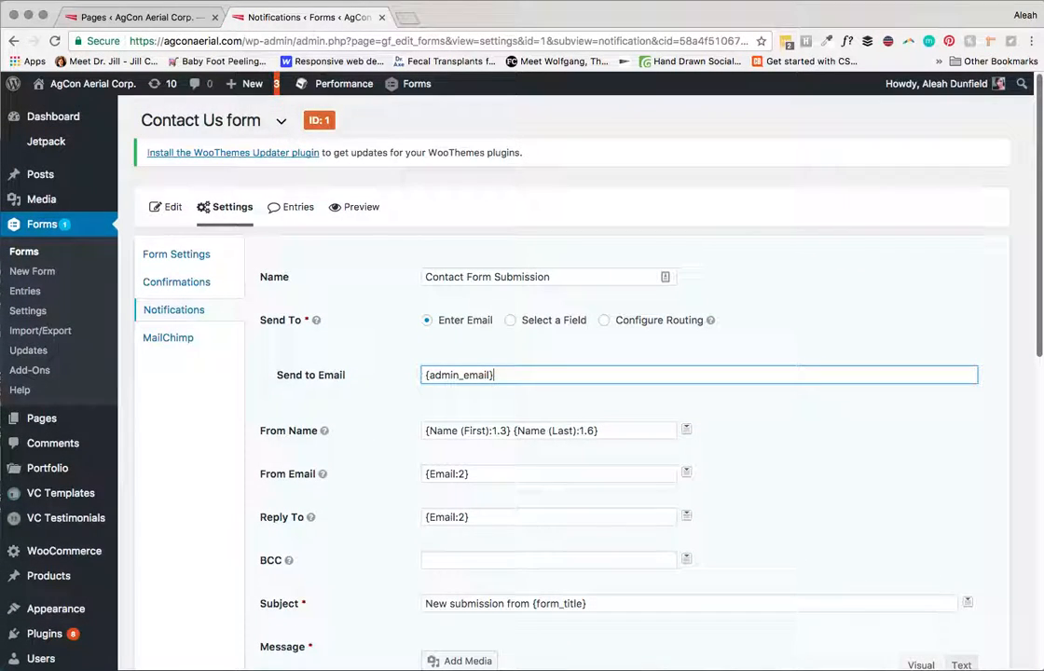
scroll(578, 373, down, 8)
scroll(578, 372, down, 3)
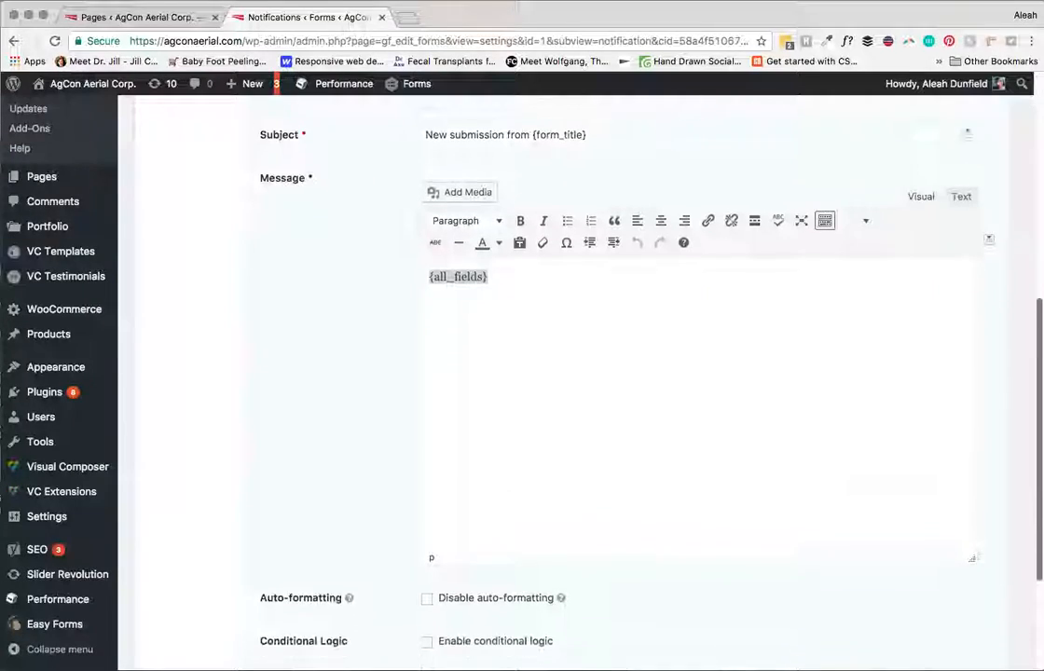
scroll(578, 373, up, 10)
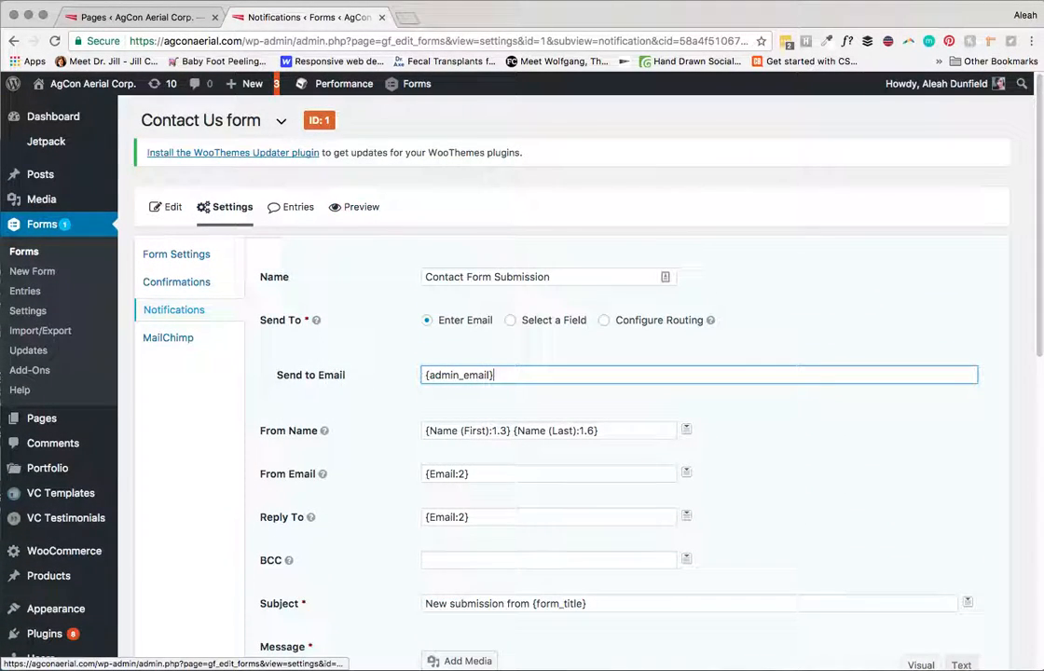
click(174, 310)
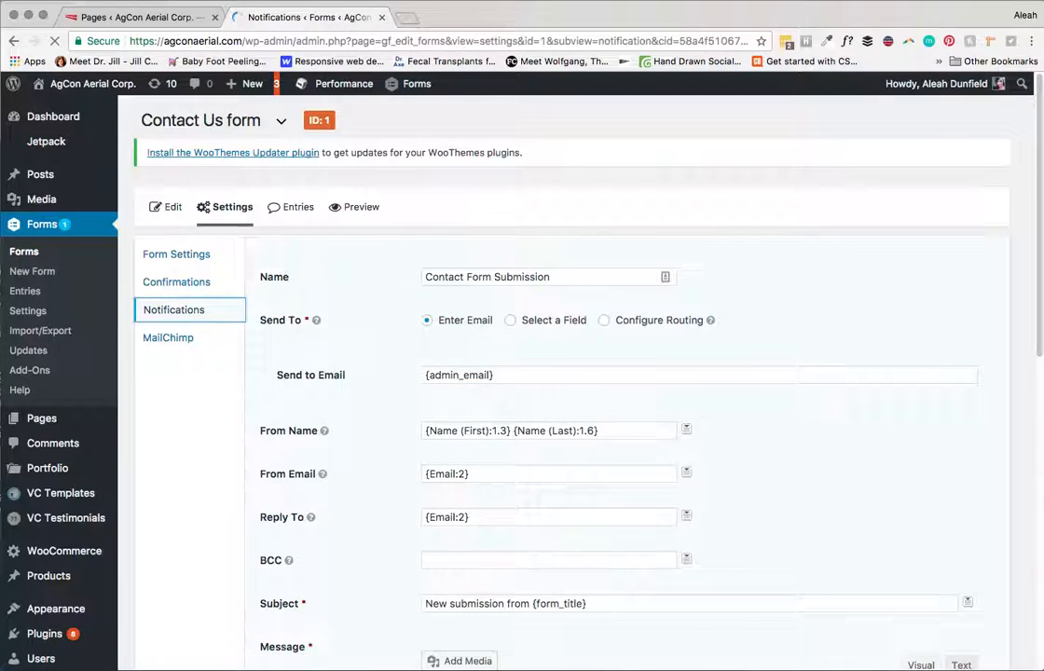
Step: Change the Reply Email subject to "Thank you for contacting AgCon Aerial"
click(315, 384)
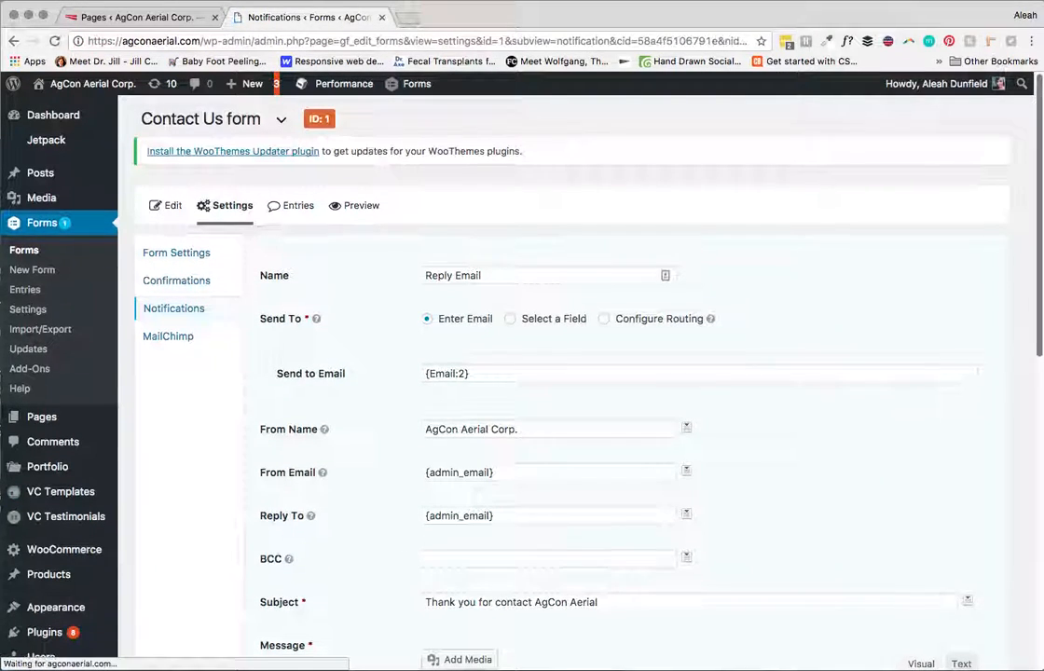
scroll(578, 373, down, 5)
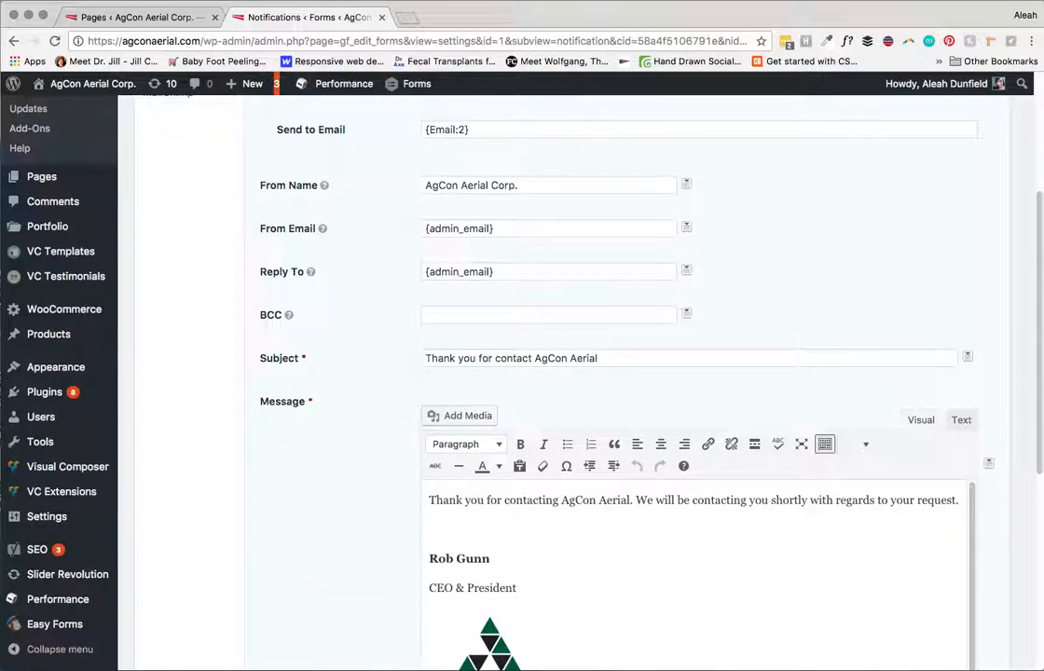
click(531, 357)
text(ing)
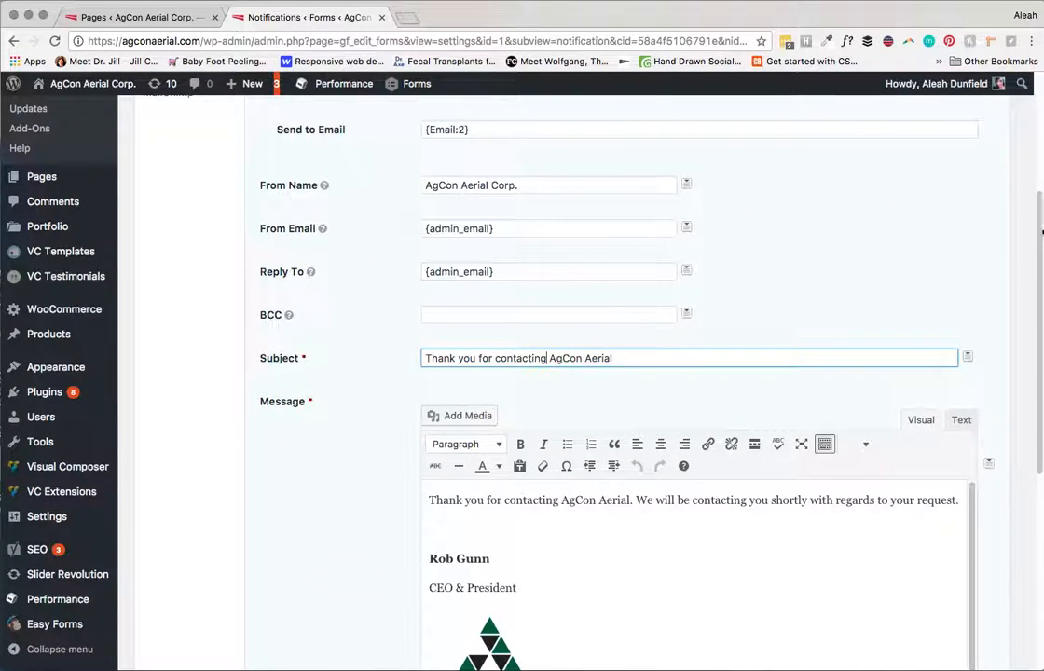
Step: Look over the reply message body and its CEO & President signature with logo
scroll(1024, 307, down, 4)
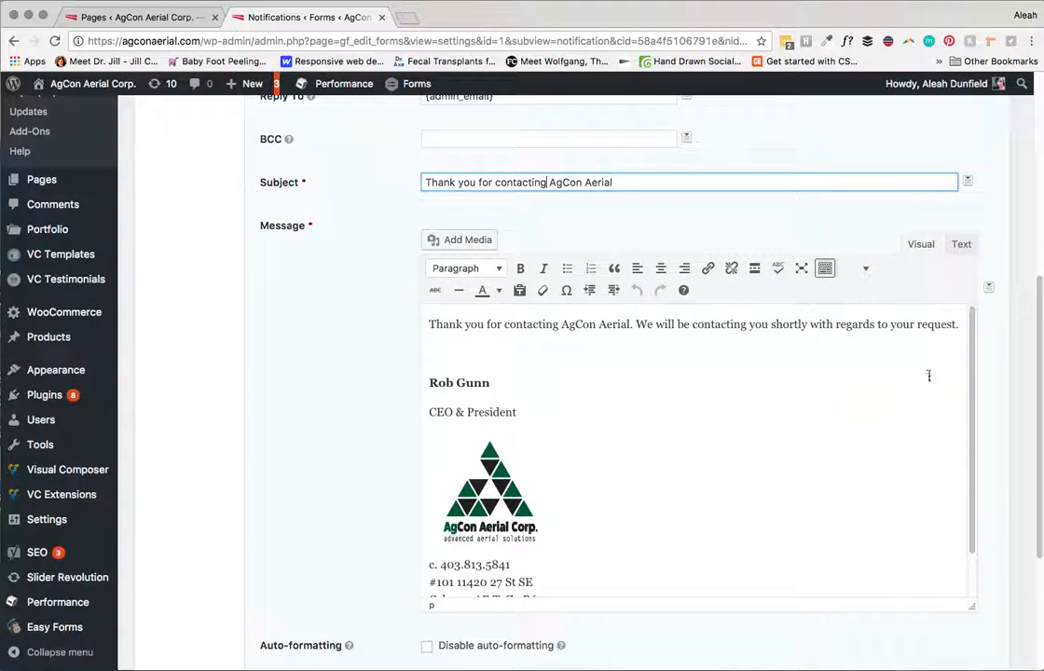
mouse_move(969, 343)
mouse_down()
mouse_move(971, 395)
mouse_move(975, 323)
mouse_move(969, 356)
mouse_move(964, 333)
mouse_up()
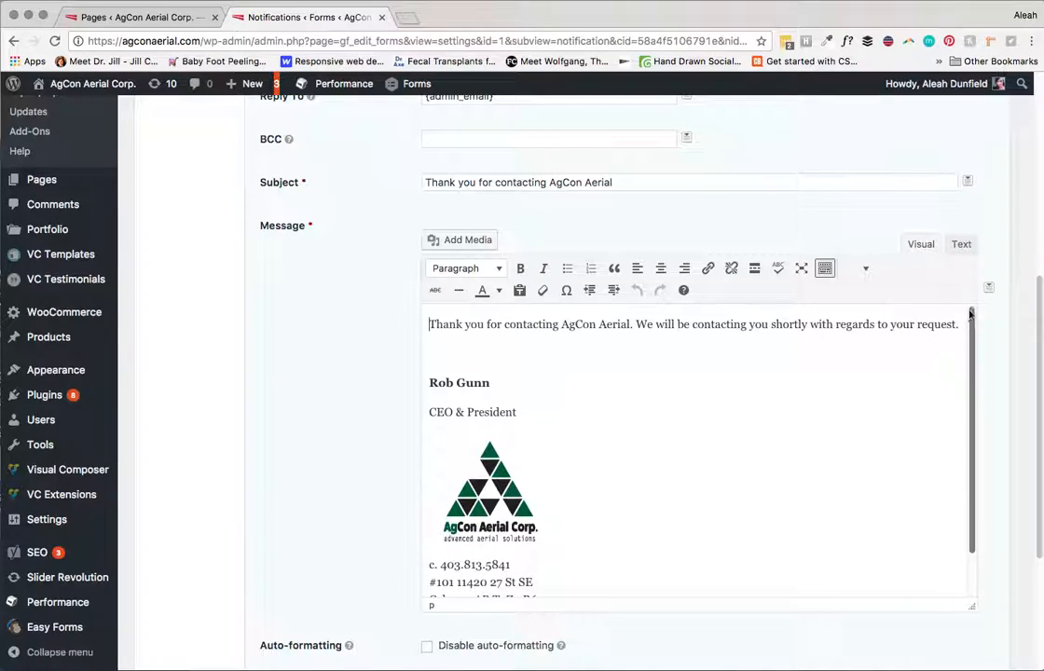
drag(1039, 314, 1040, 294)
scroll(1039, 295, down, 5)
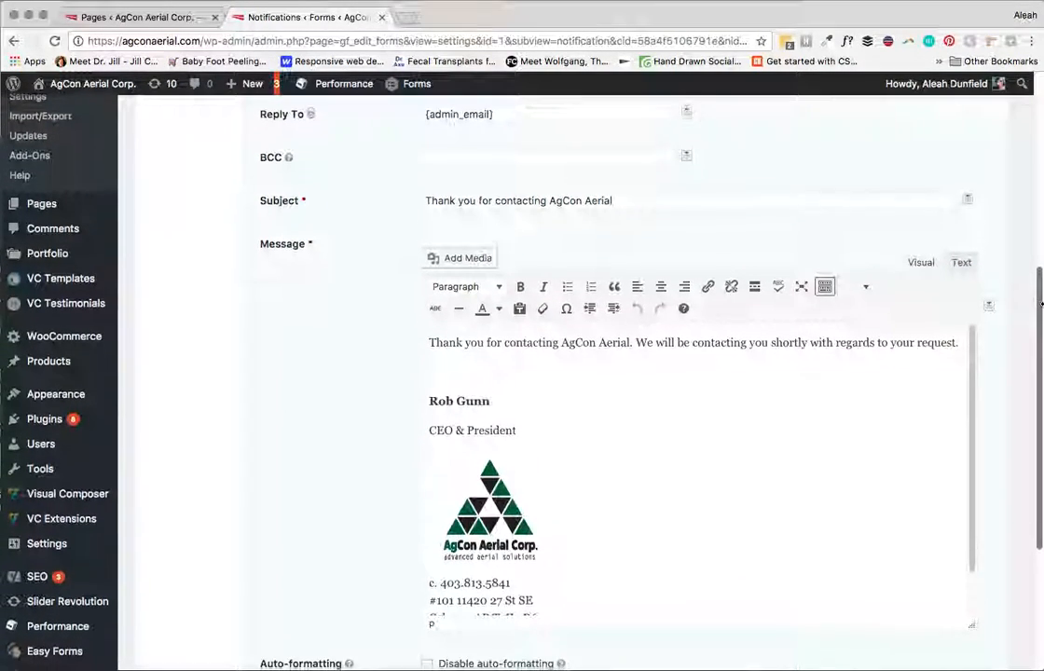
scroll(1005, 324, up, 2)
scroll(1006, 323, up, 3)
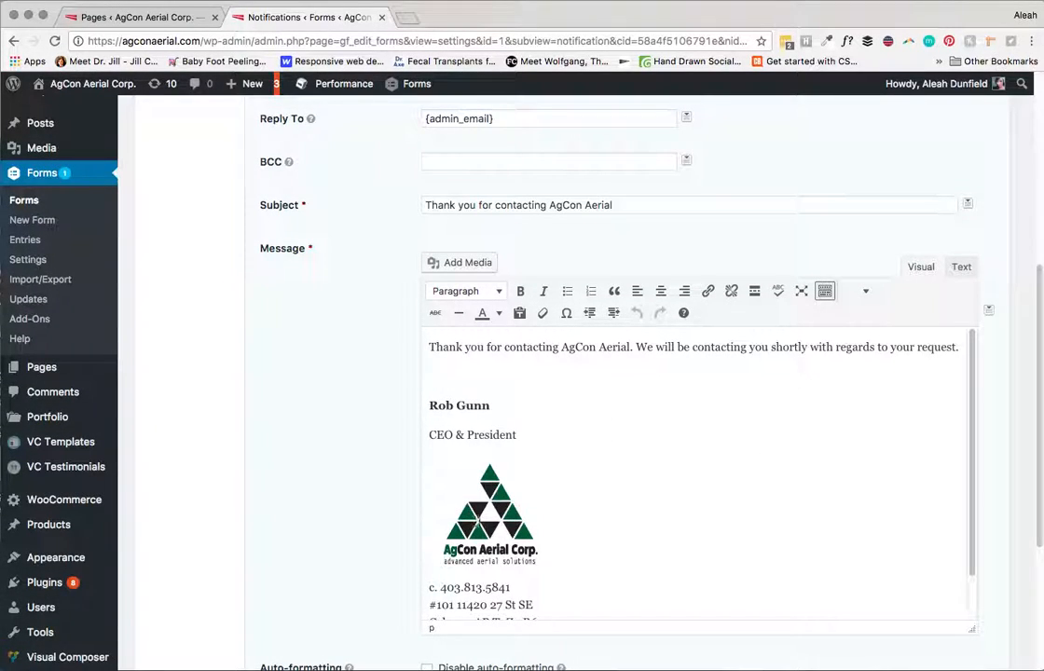
click(475, 513)
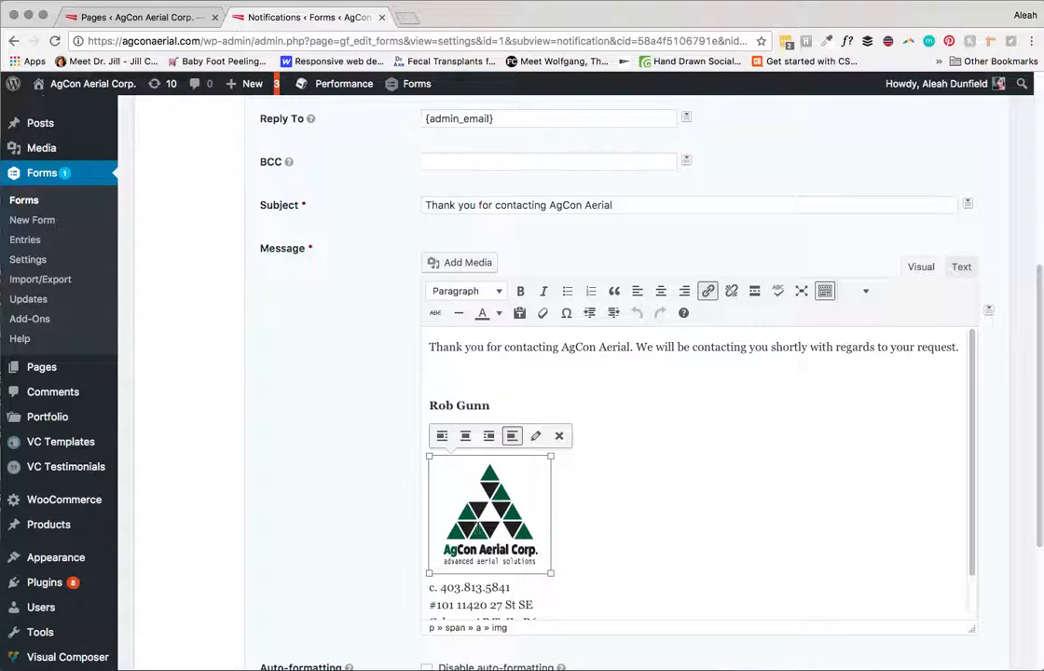
click(785, 441)
scroll(961, 463, down, 1)
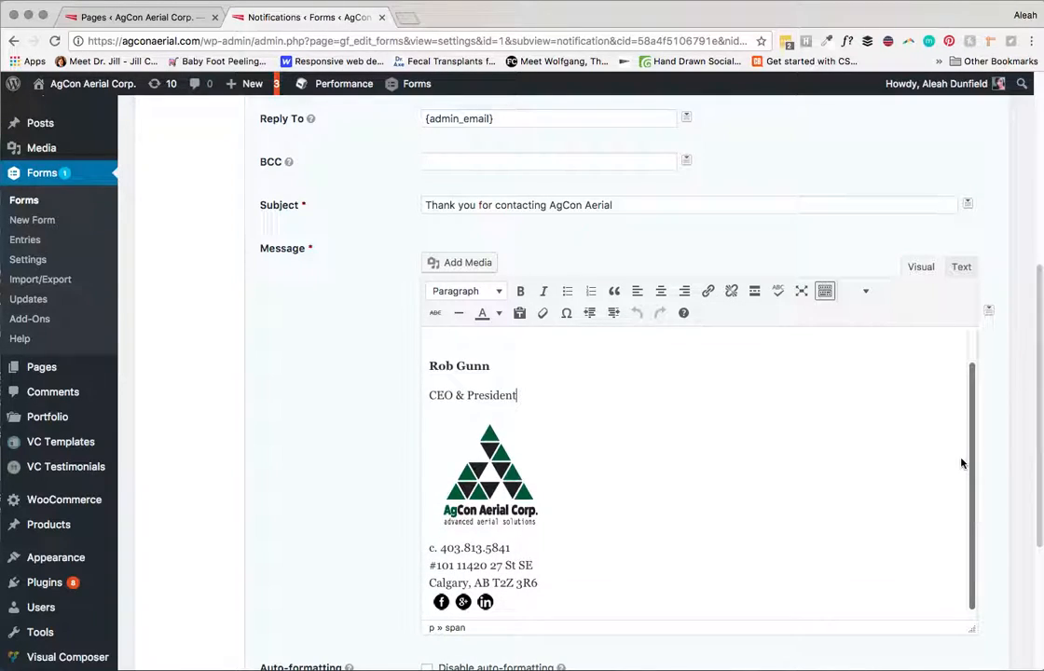
scroll(961, 466, down, 1)
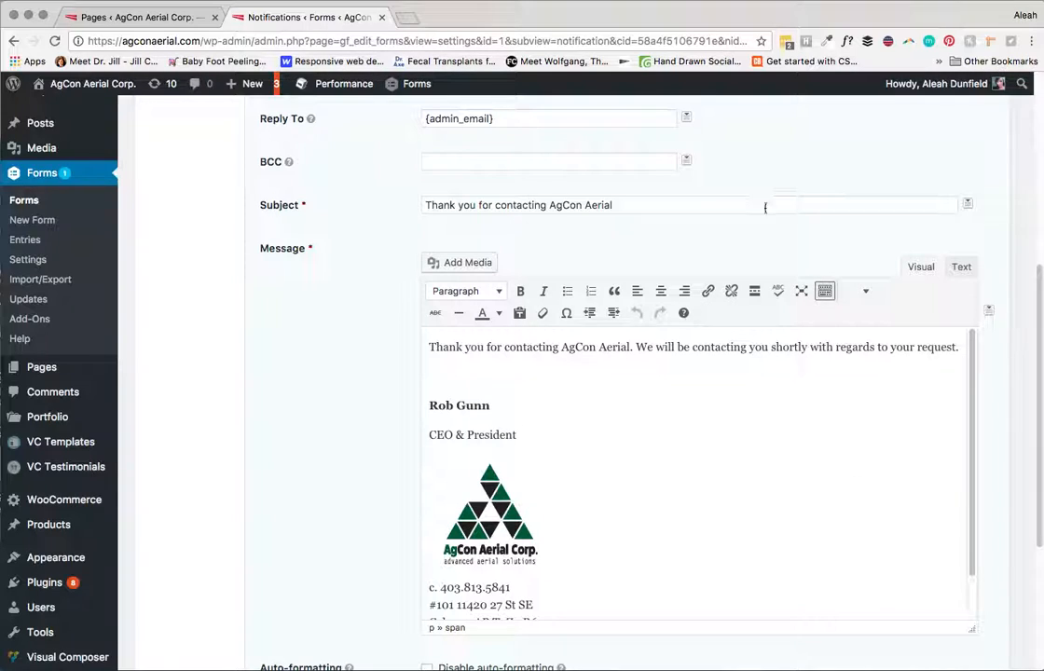
Step: Browse the message's merge-tag list, close it, and go to the form's MailChimp settings
click(988, 312)
scroll(988, 336, down, 5)
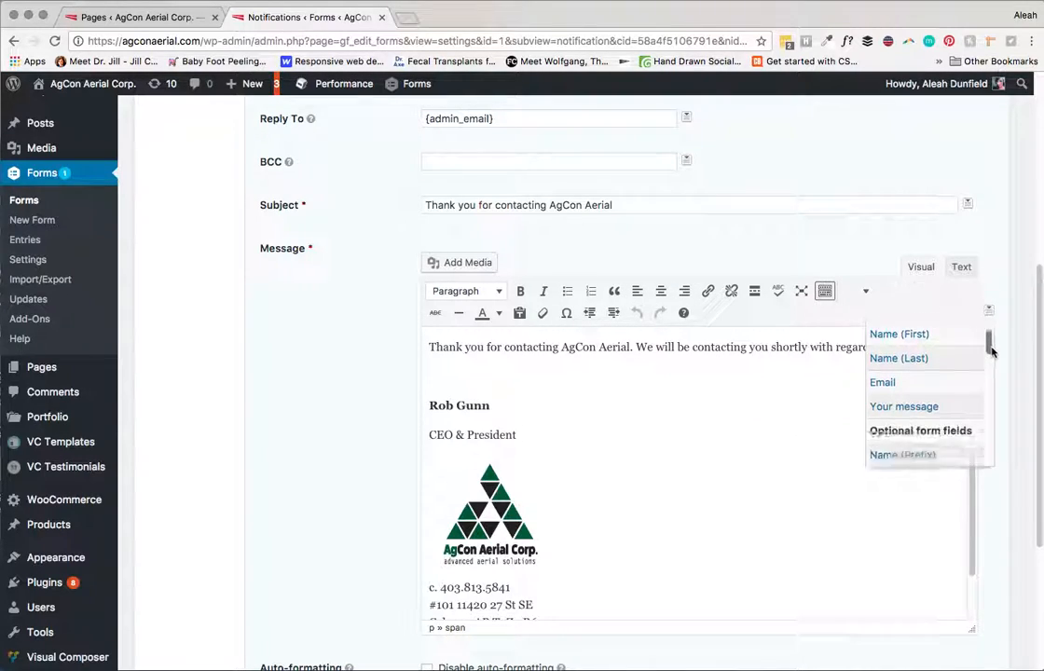
scroll(988, 334, up, 5)
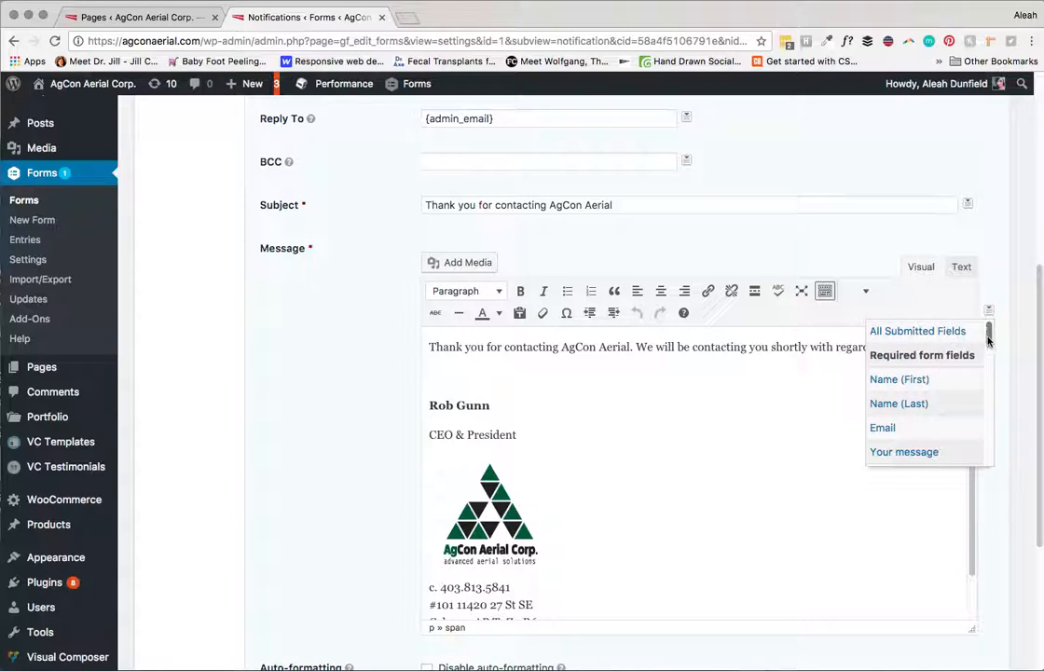
mouse_move(988, 334)
mouse_down()
mouse_move(939, 463)
mouse_move(983, 438)
mouse_move(993, 312)
mouse_up()
scroll(1027, 325, up, 7)
scroll(1026, 354, down, 8)
scroll(991, 267, up, 1)
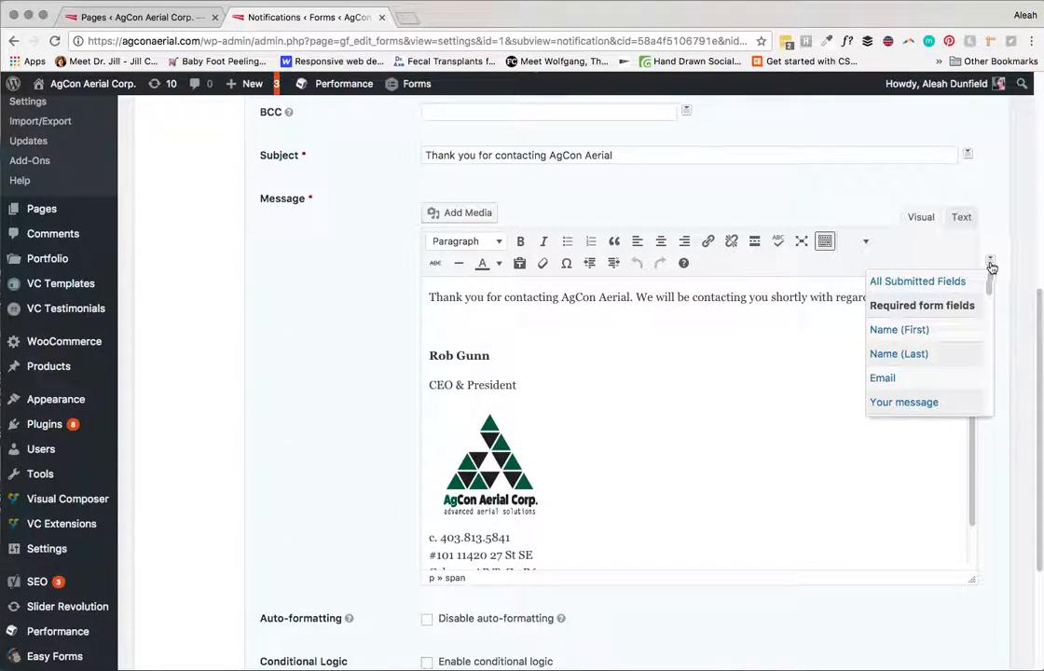
click(1015, 285)
drag(1037, 303, 1032, 346)
scroll(1032, 346, up, 10)
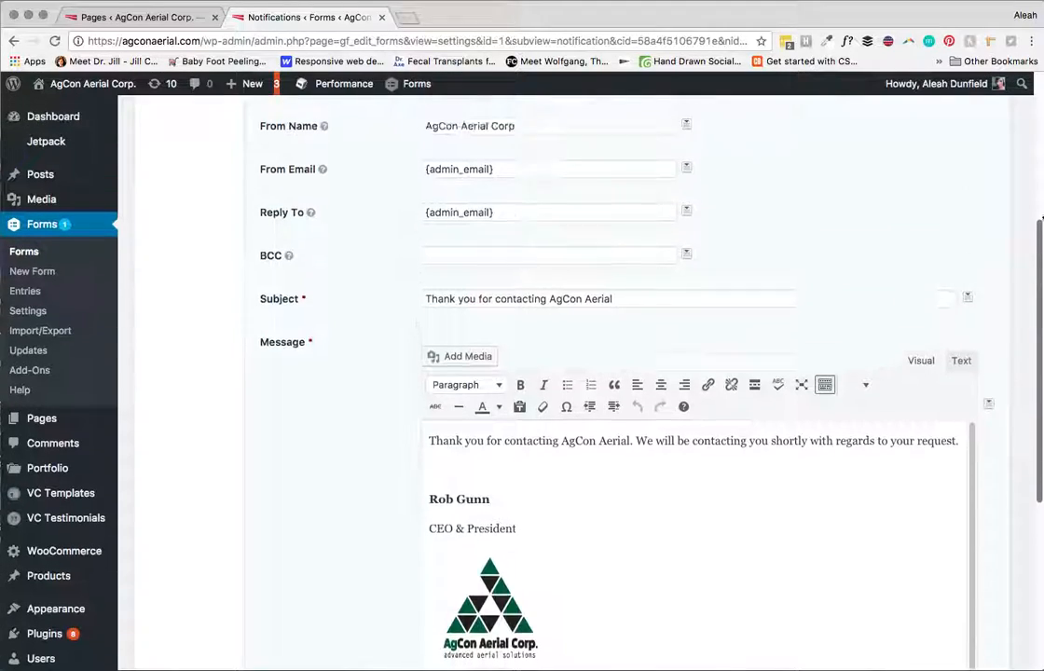
click(168, 335)
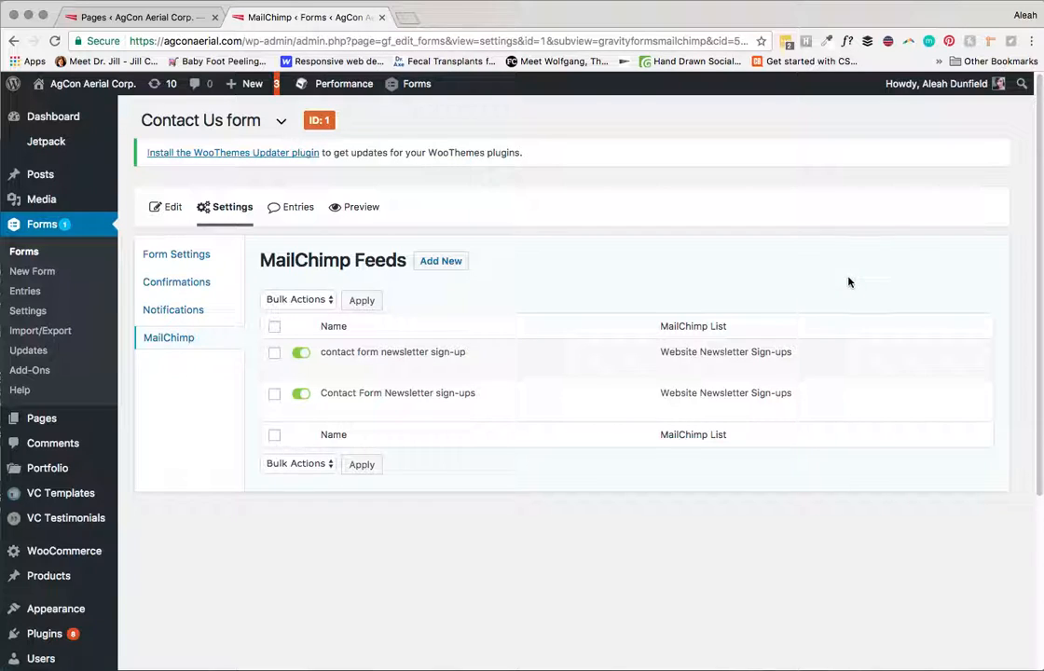
Step: Review the Contact Us form's two active MailChimp newsletter sign-up feeds
mouse_move(781, 368)
mouse_move(849, 378)
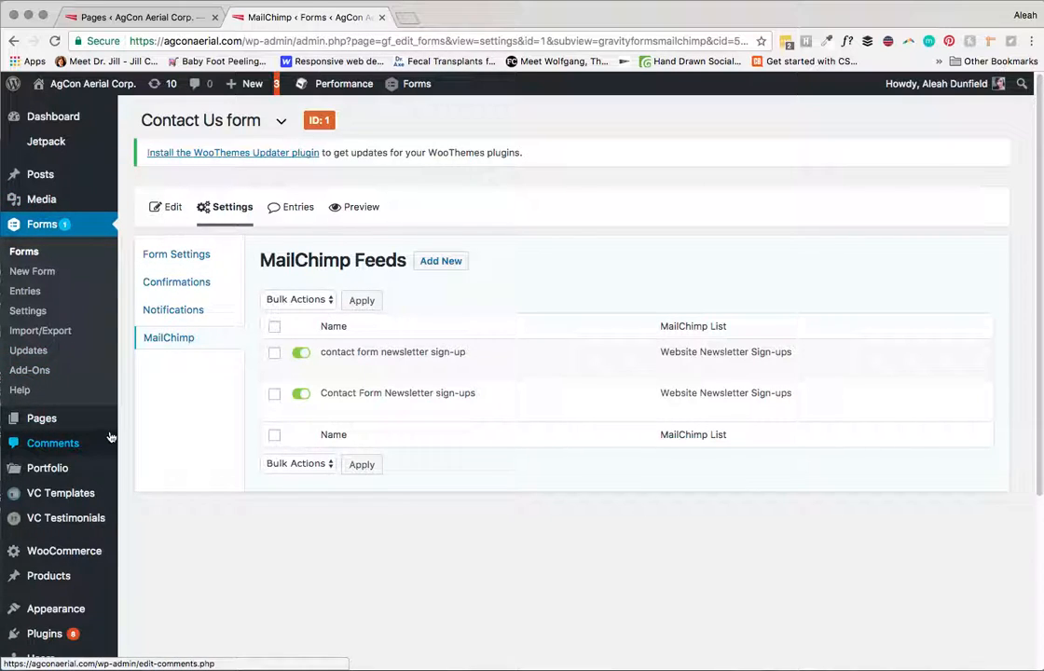
Step: In the Contact Us entries list, tick the first two entries and choose Trash from Bulk Actions
click(25, 293)
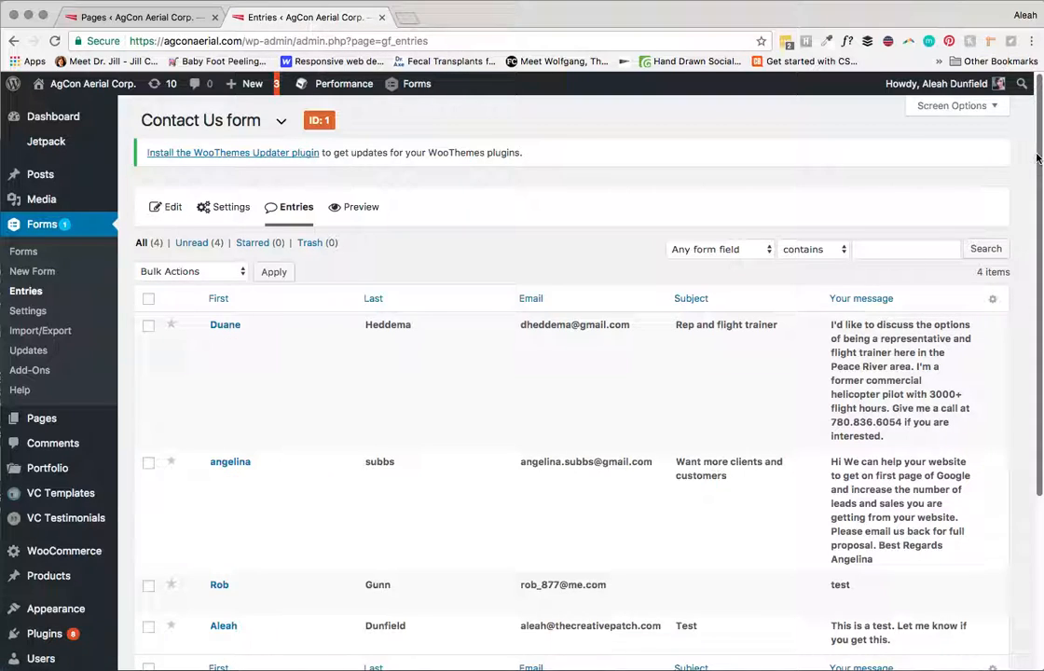
scroll(1038, 190, down, 2)
scroll(1038, 190, down, 3)
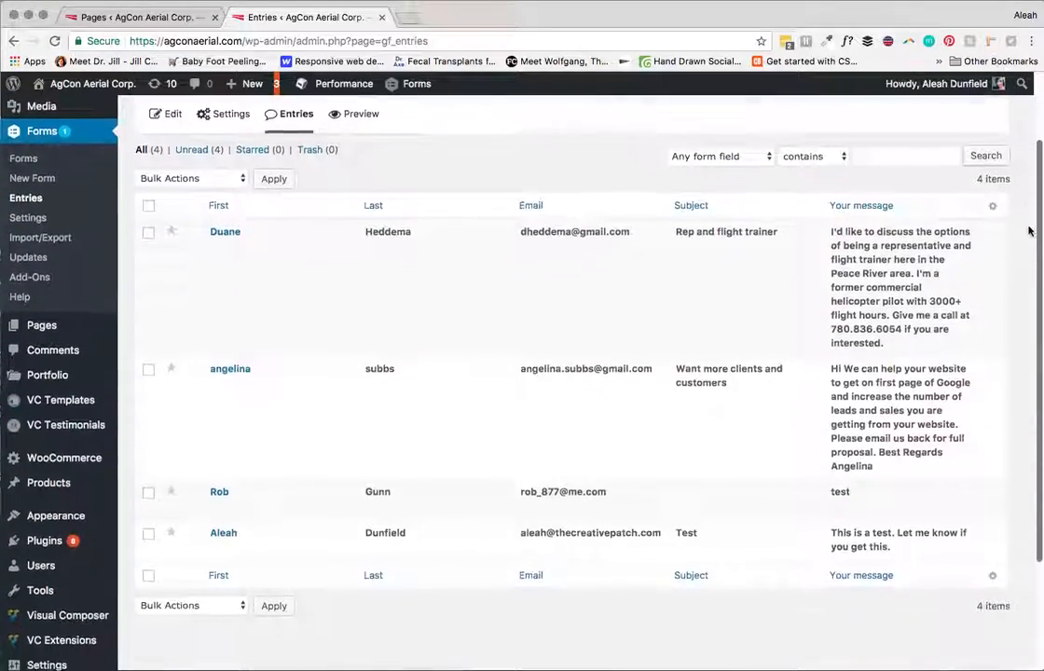
scroll(1028, 258, up, 3)
scroll(993, 363, down, 3)
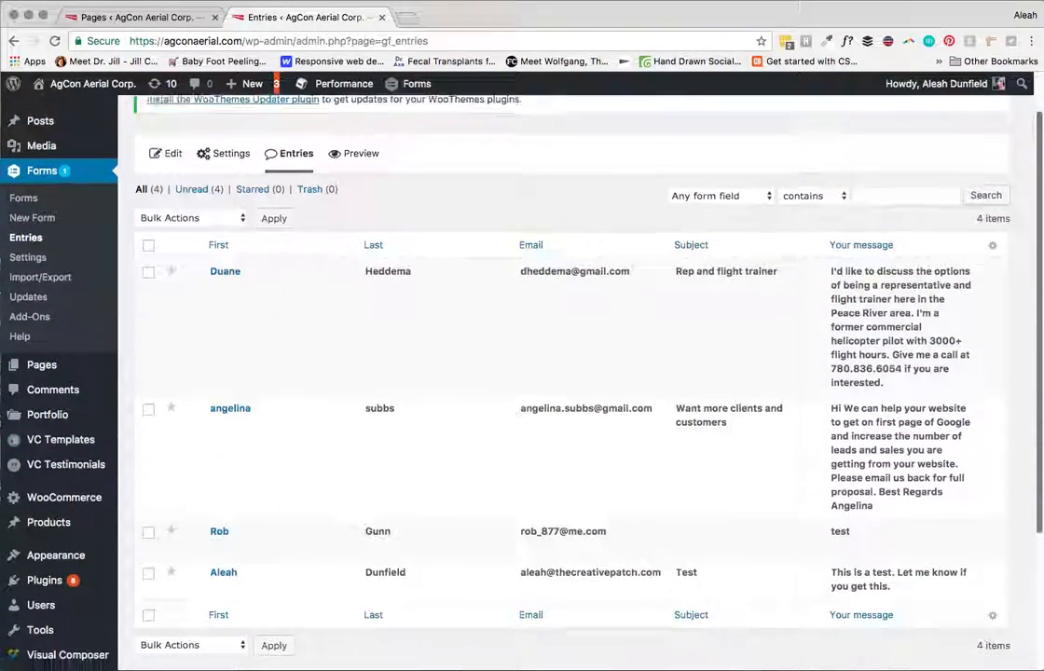
scroll(993, 363, up, 2)
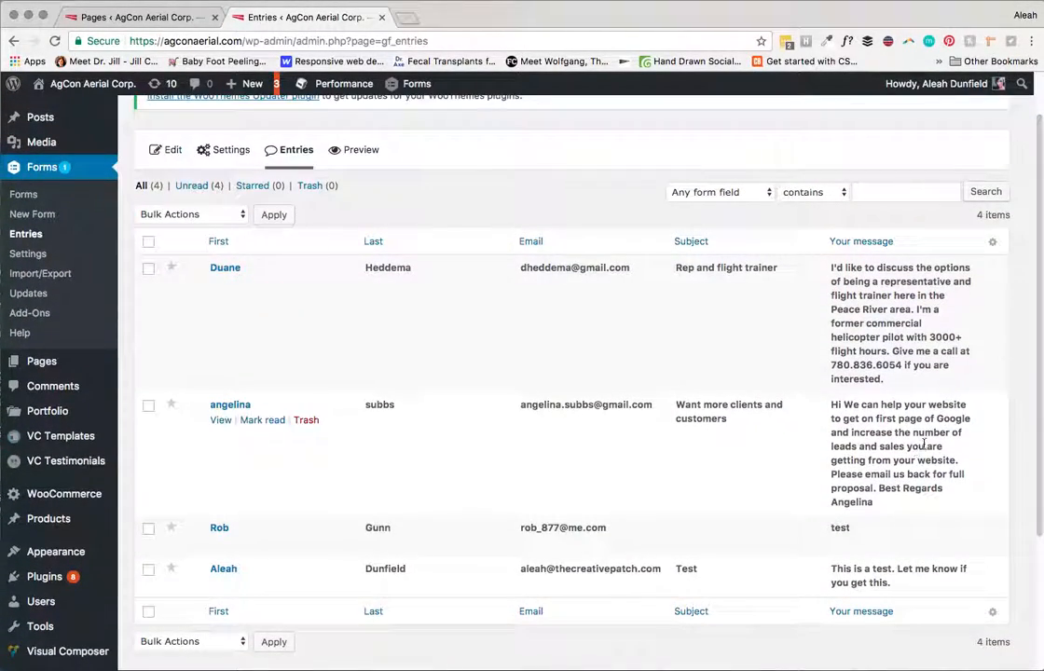
scroll(1040, 201, up, 1)
scroll(1040, 201, down, 1)
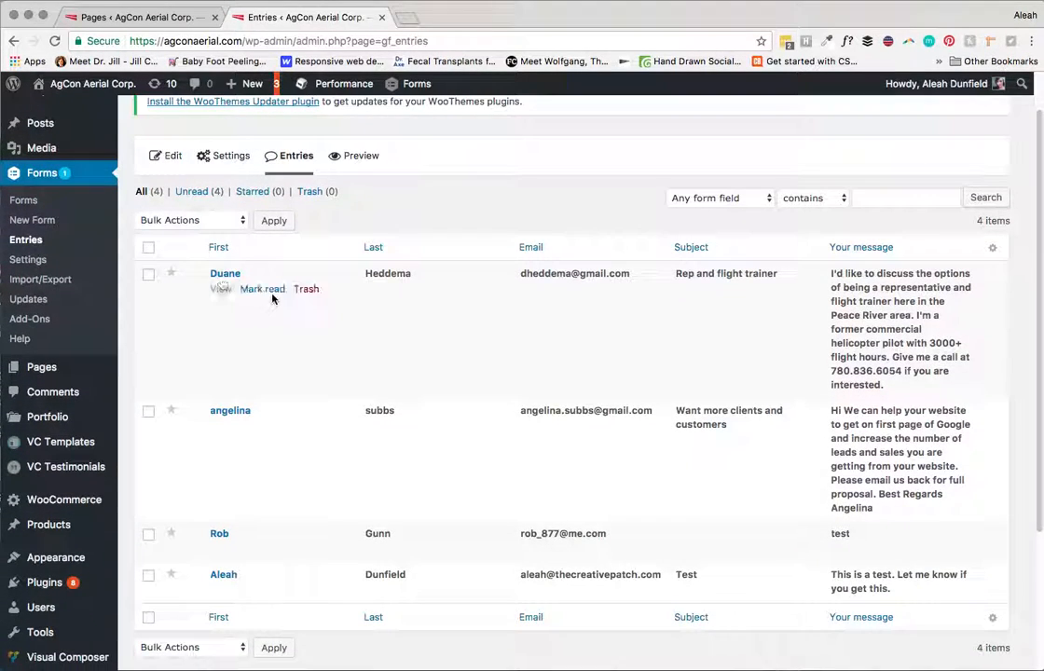
click(150, 276)
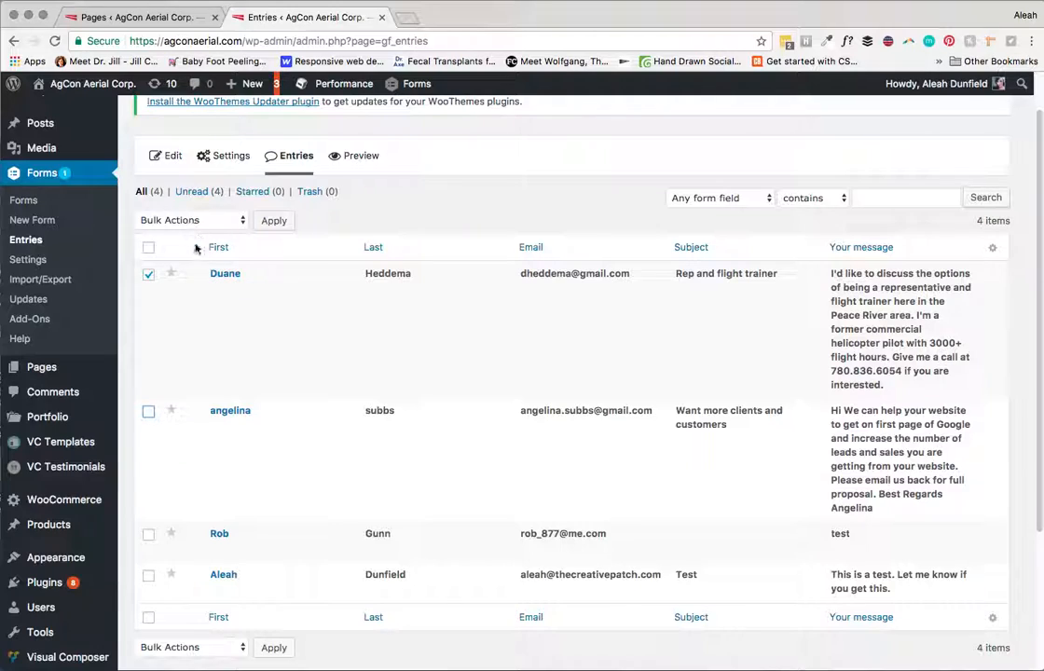
click(148, 410)
click(206, 220)
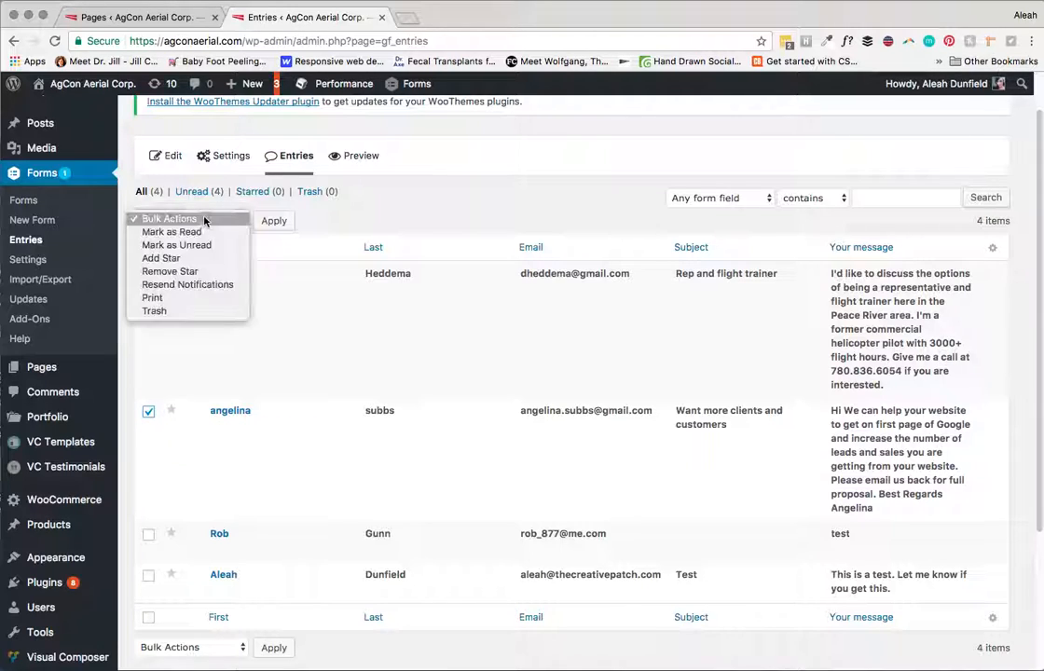
click(173, 311)
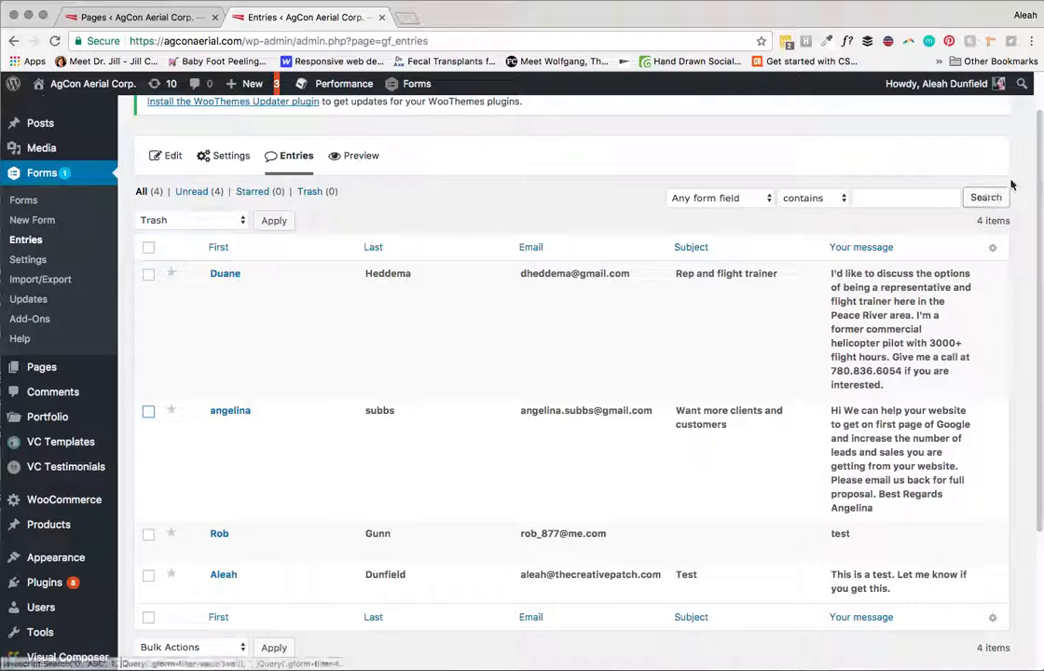
Step: Trash the 'This is a test' entry at the bottom of the list
scroll(1041, 142, up, 1)
drag(1041, 143, 922, 260)
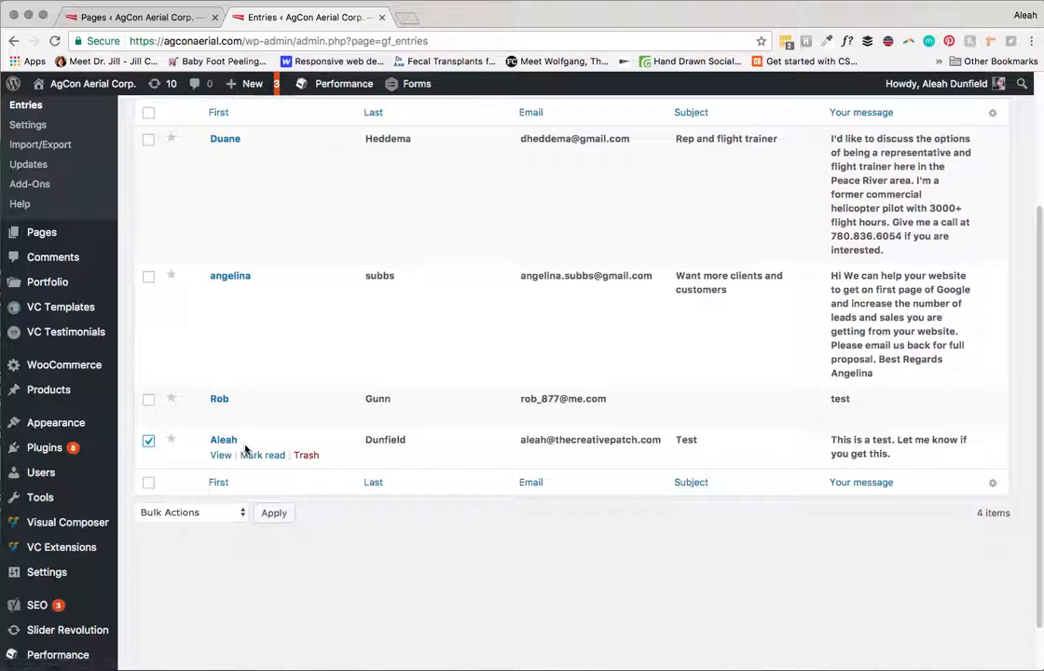
click(304, 456)
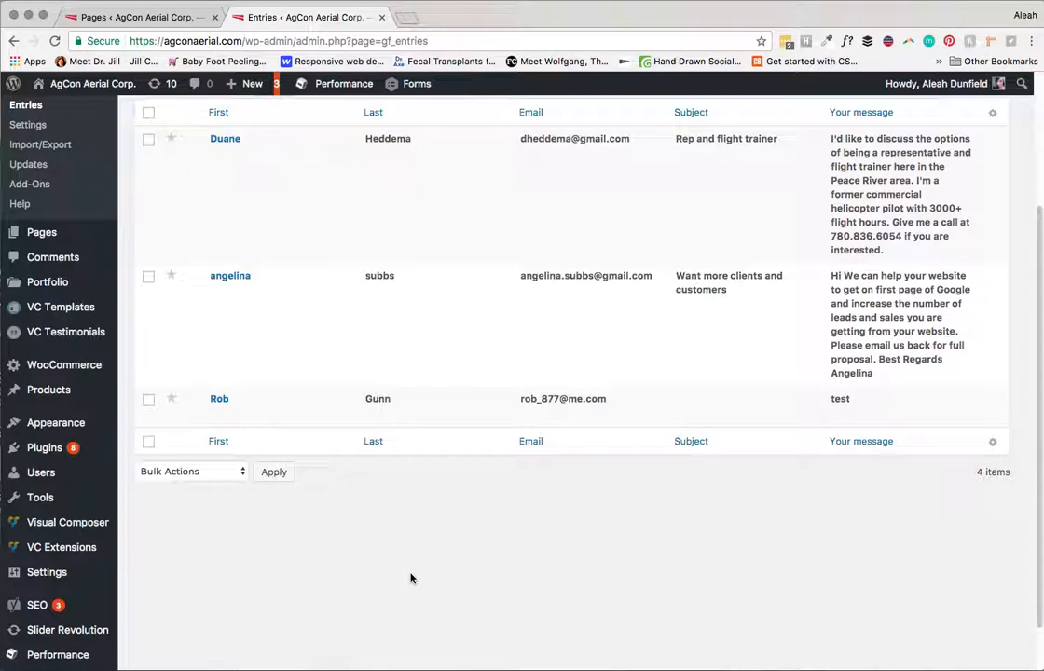
scroll(1039, 392, up, 5)
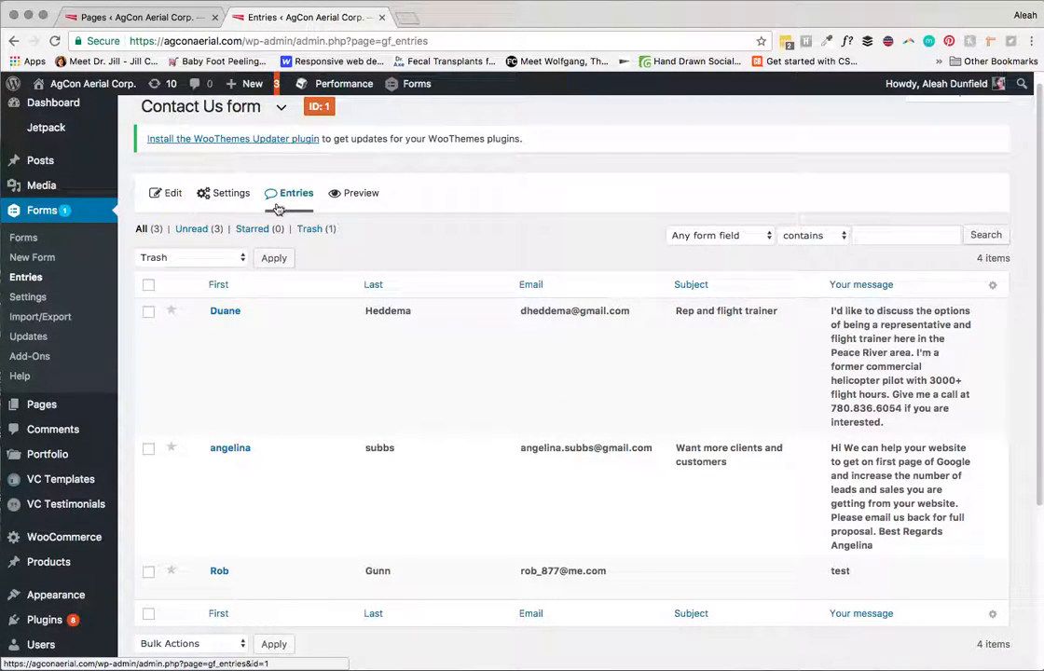
click(726, 234)
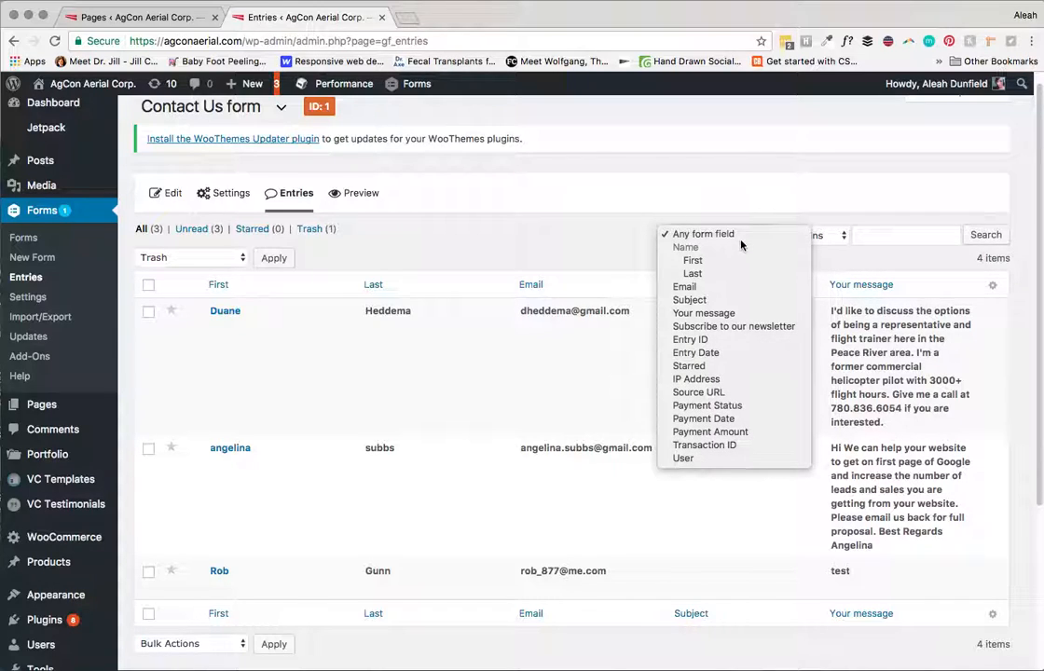
click(733, 205)
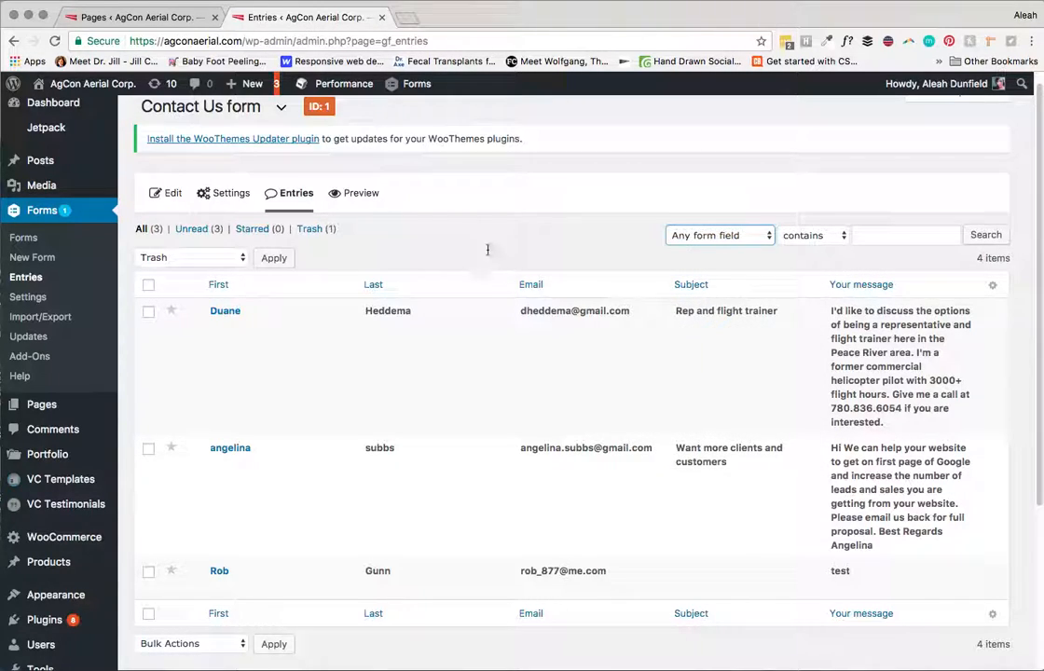
click(840, 235)
click(831, 234)
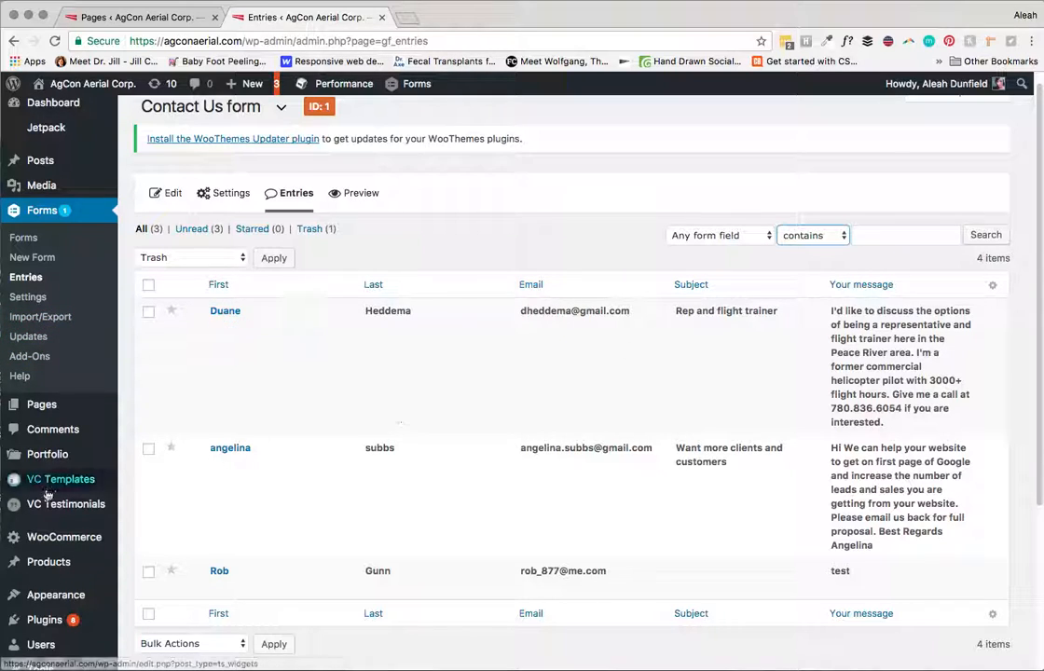
Step: On Export Entries, choose the Flight Training Course Sign Up form and select all its fields
click(44, 318)
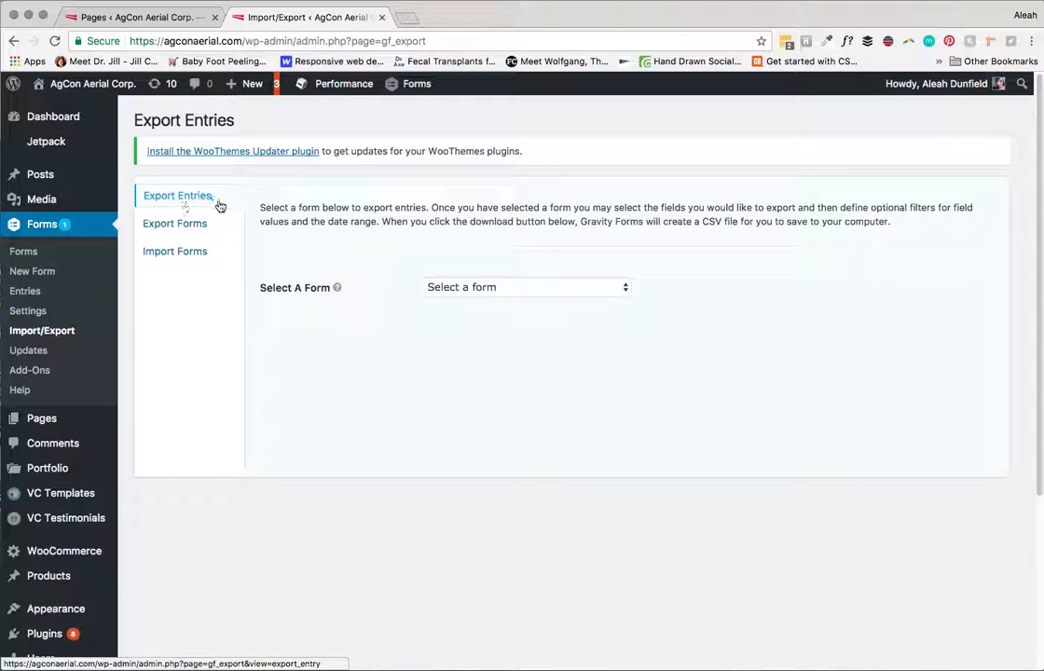
click(495, 289)
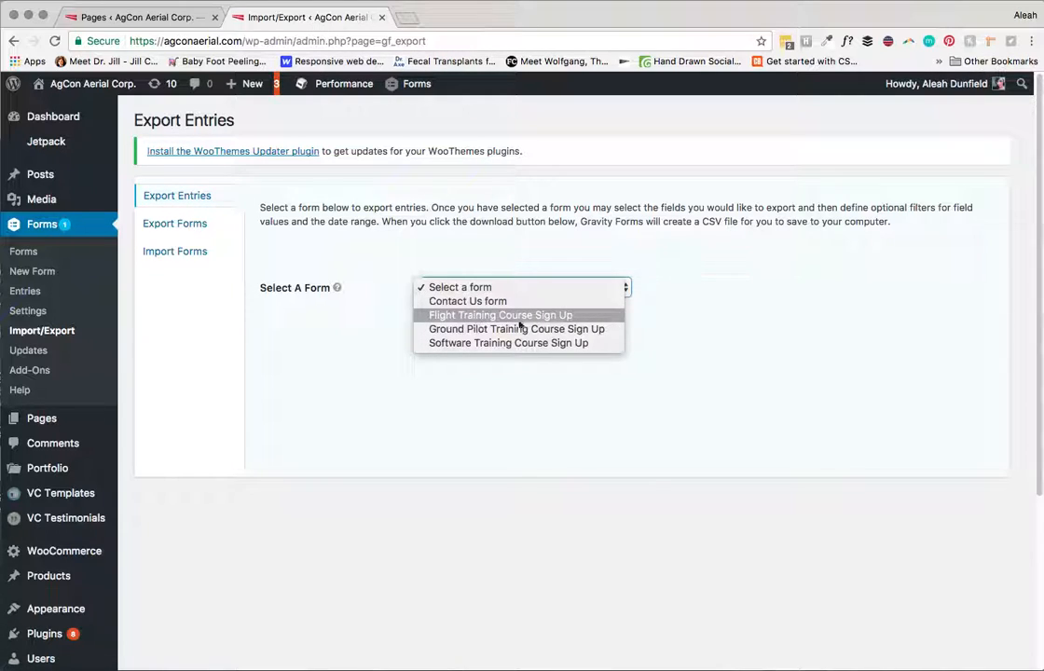
click(461, 316)
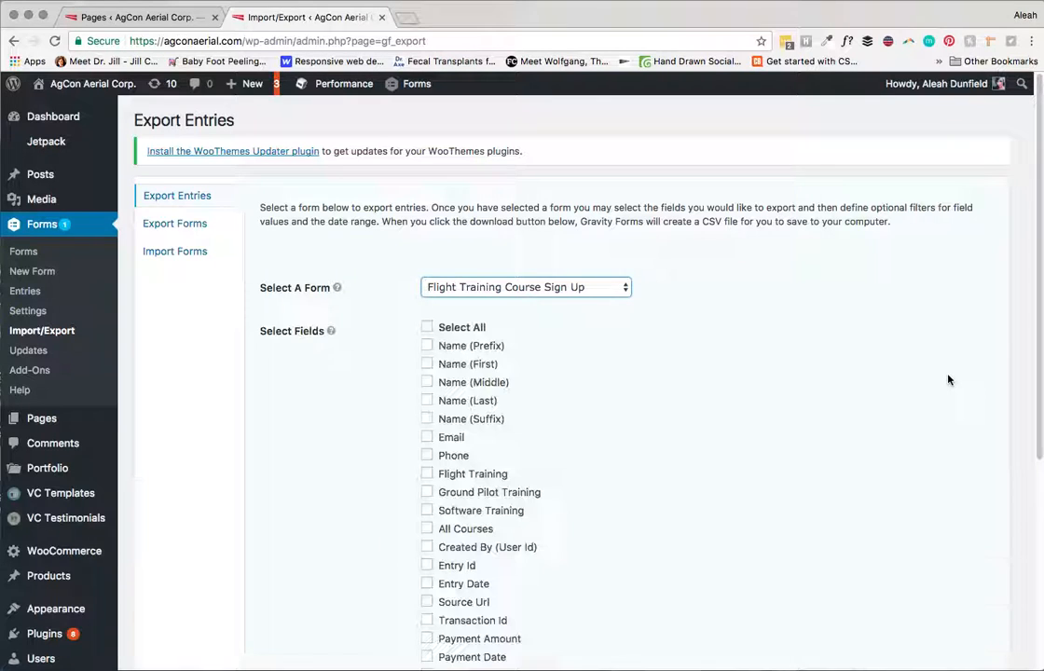
scroll(1015, 233, down, 4)
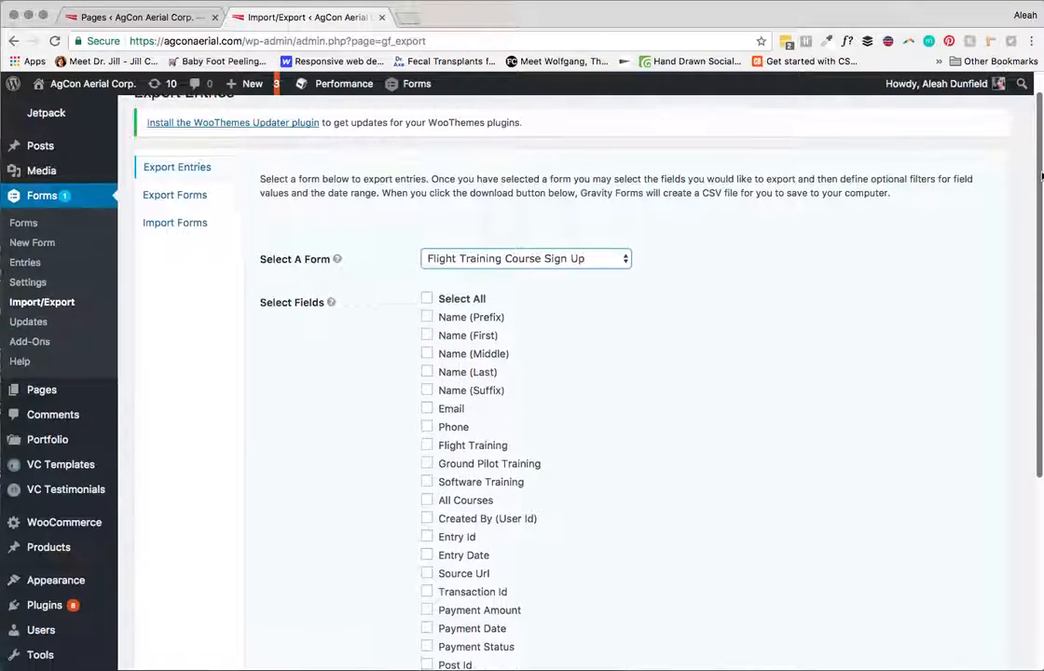
scroll(1028, 279, up, 3)
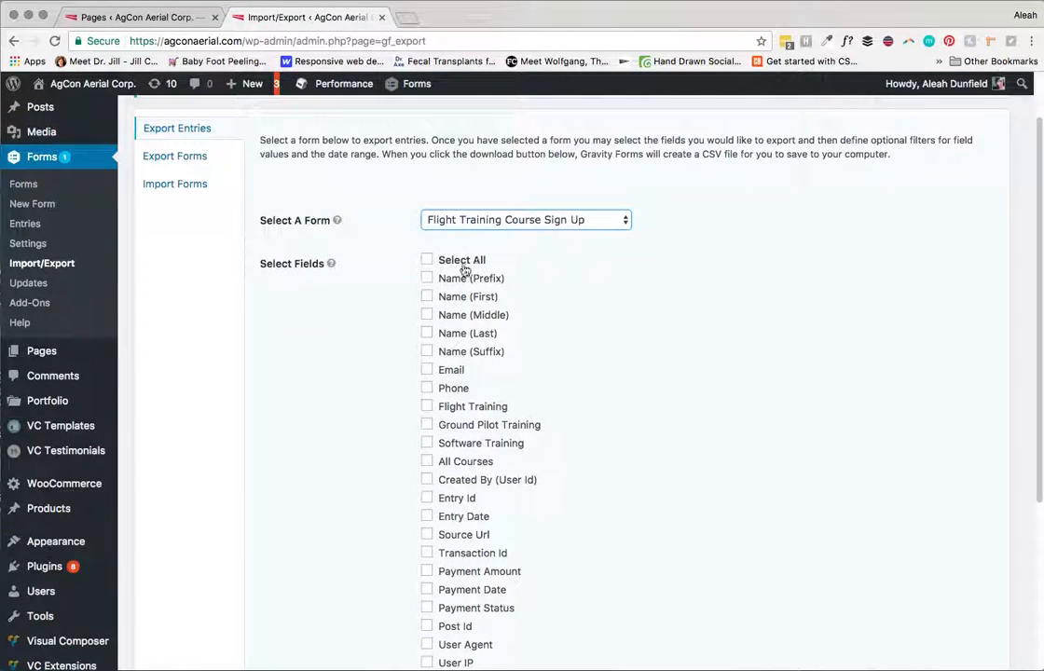
click(426, 261)
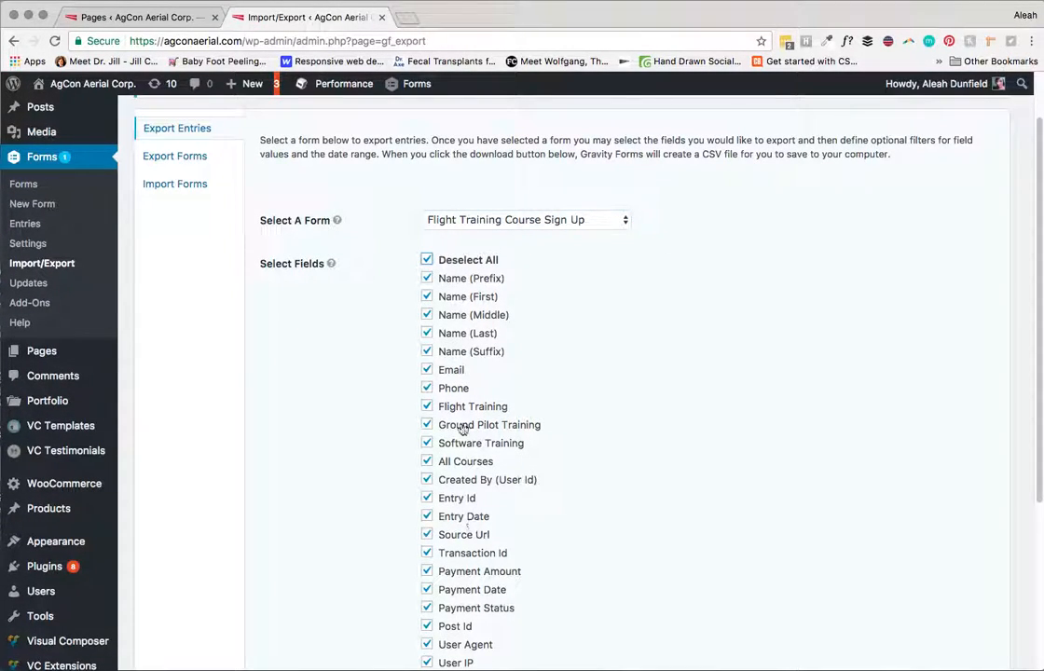
scroll(1025, 186, up, 2)
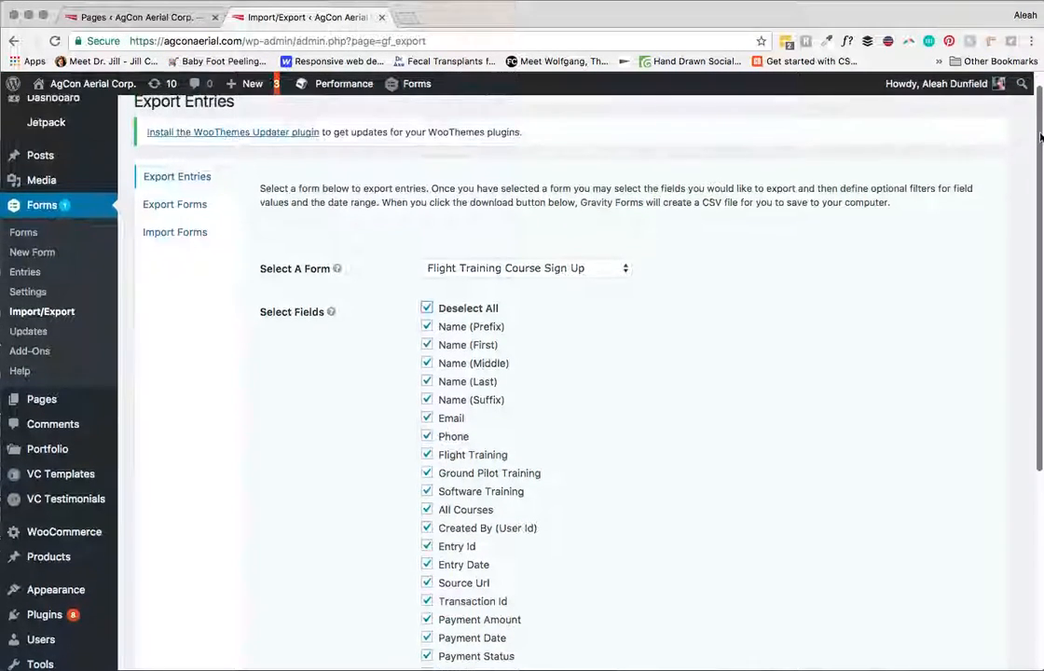
scroll(1005, 290, down, 5)
scroll(1006, 290, down, 2)
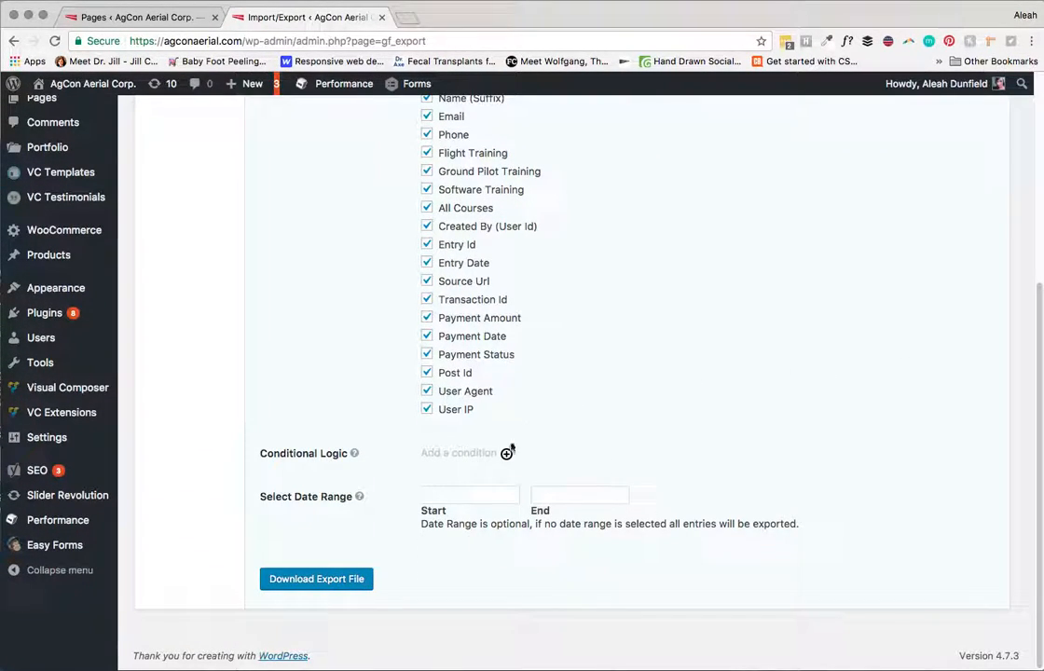
Step: Set the export date range from 2017-03-01 to 2017-04-20
click(447, 499)
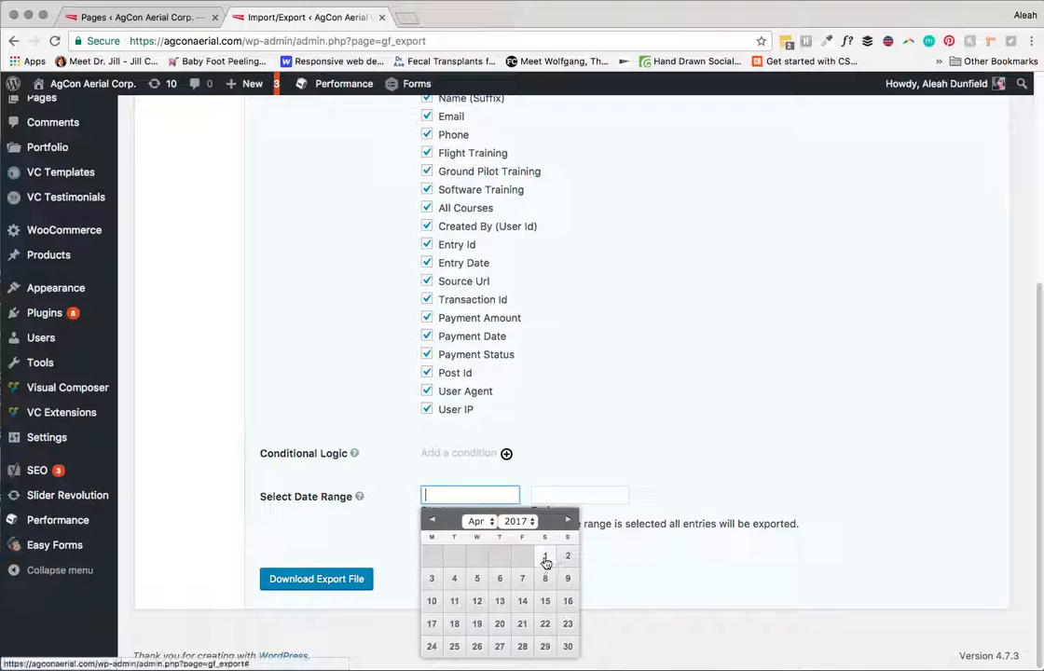
click(433, 521)
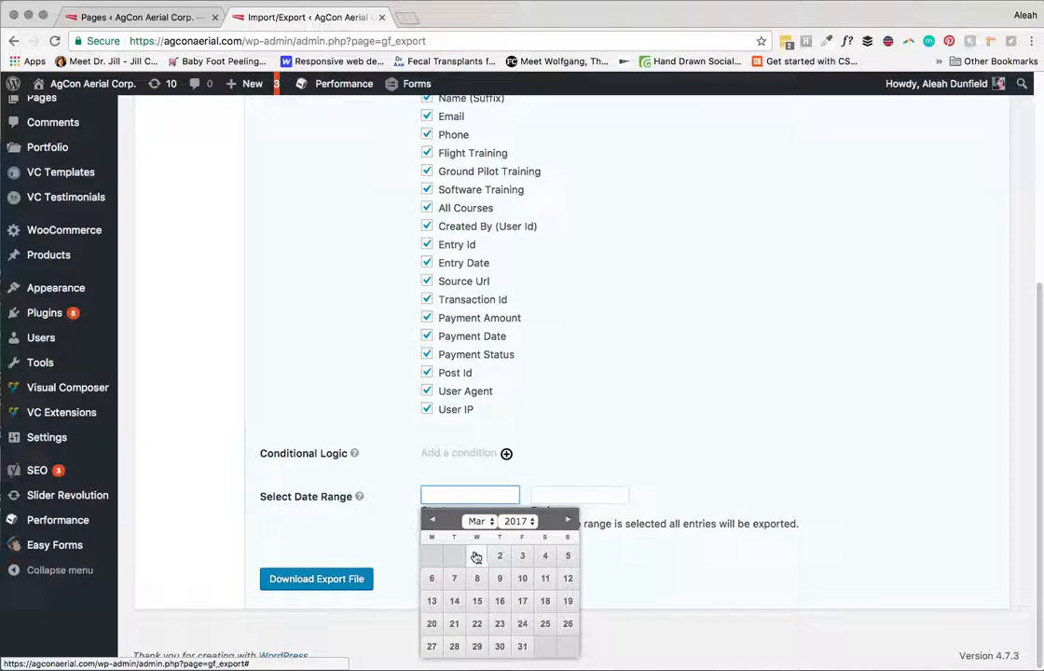
click(476, 556)
click(571, 495)
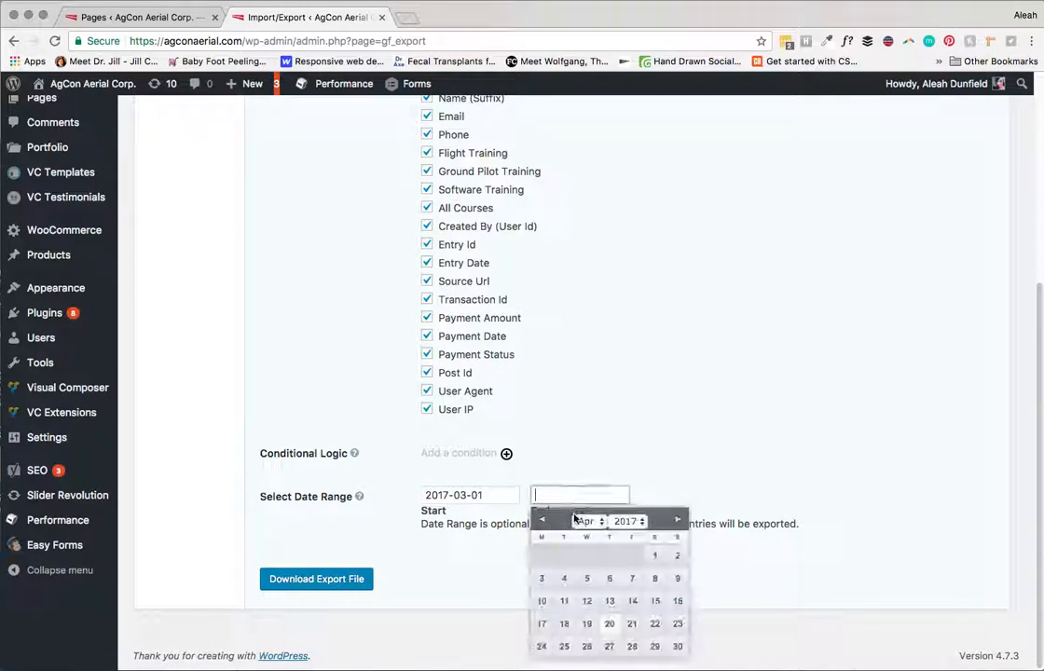
click(611, 624)
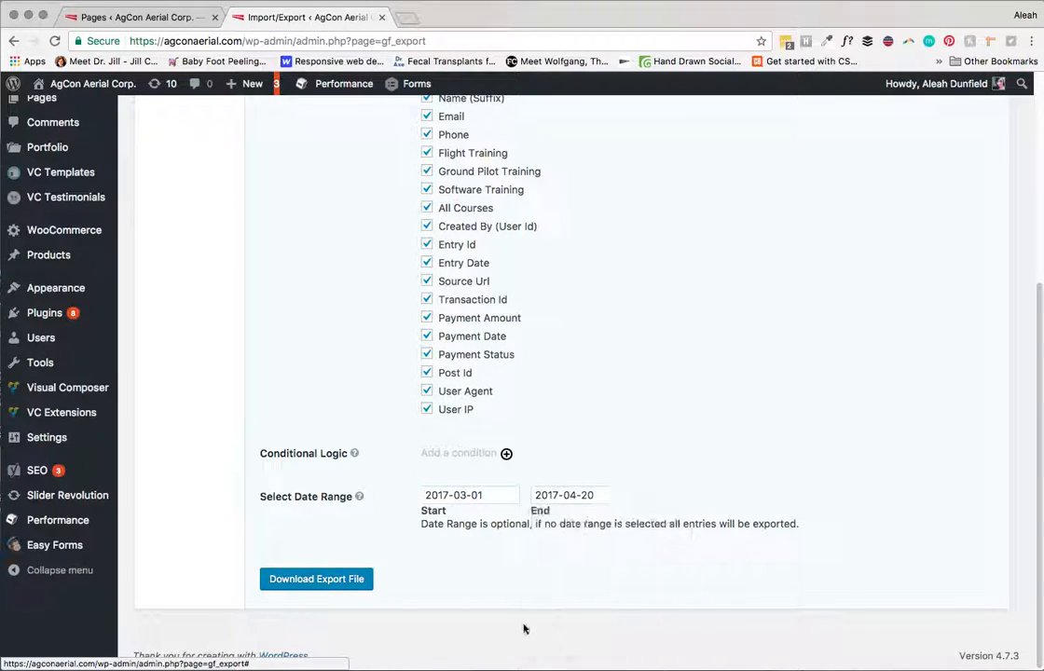
Step: Start the CSV export download, then cancel the save dialog without saving
click(314, 579)
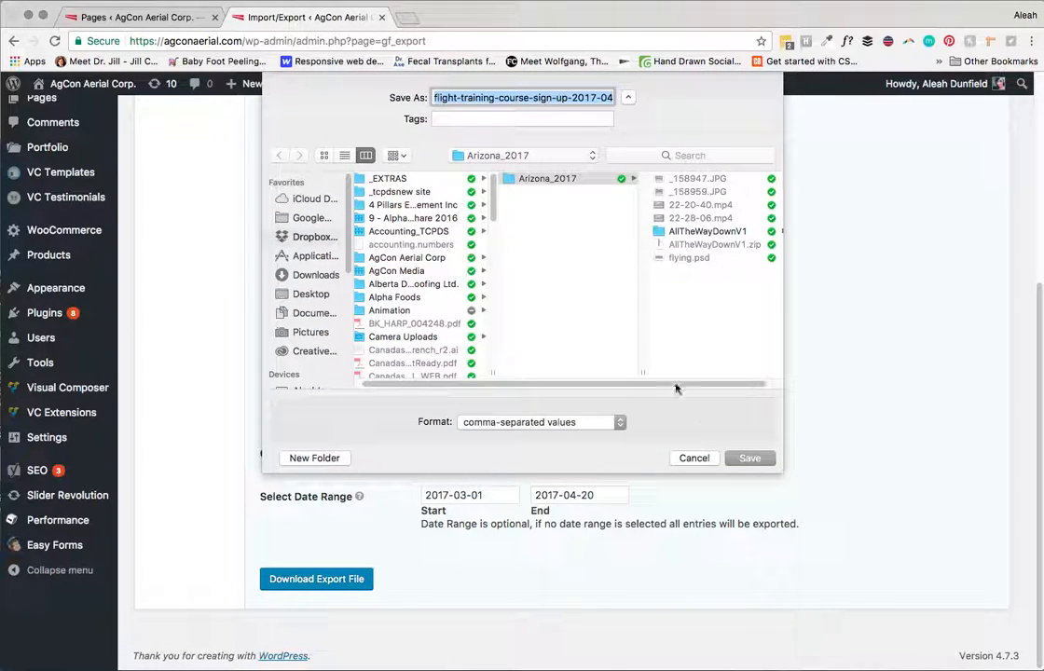
drag(563, 98, 651, 97)
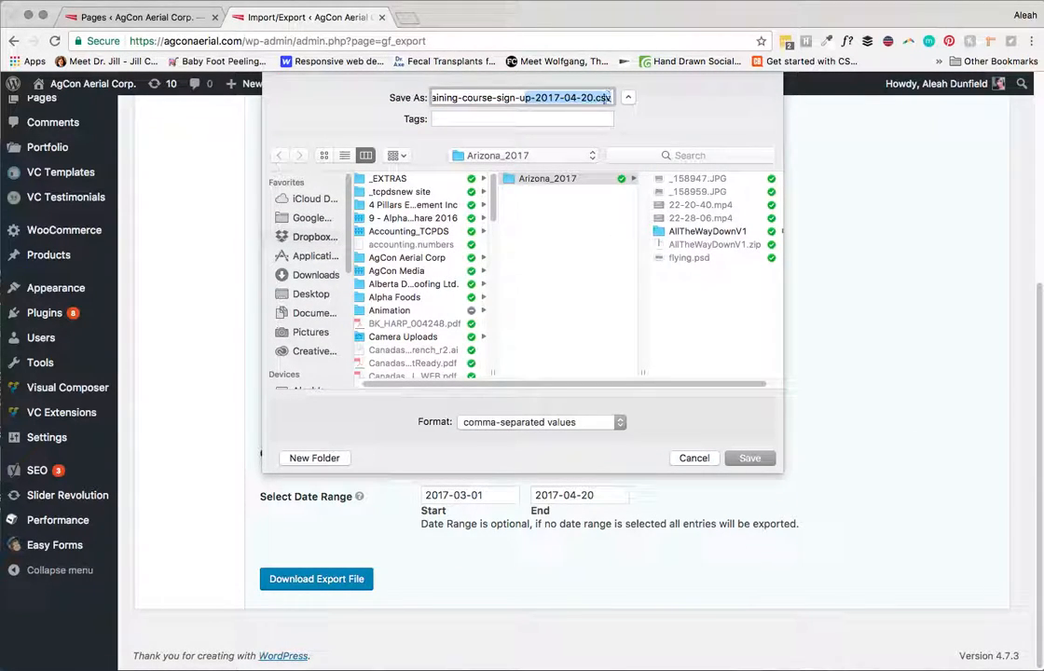
click(596, 99)
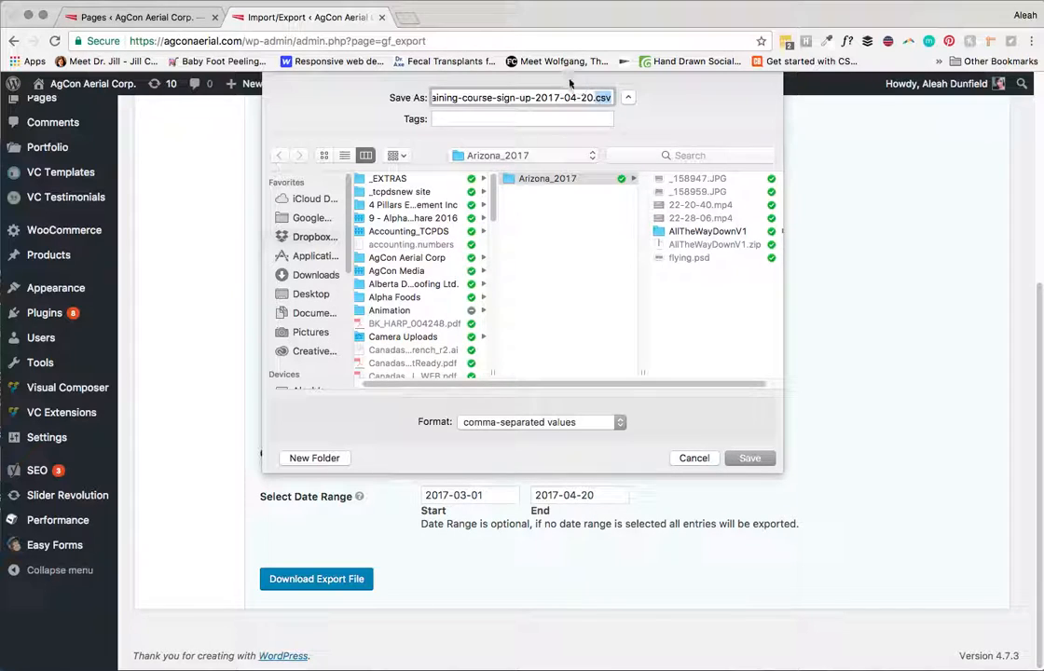
click(695, 457)
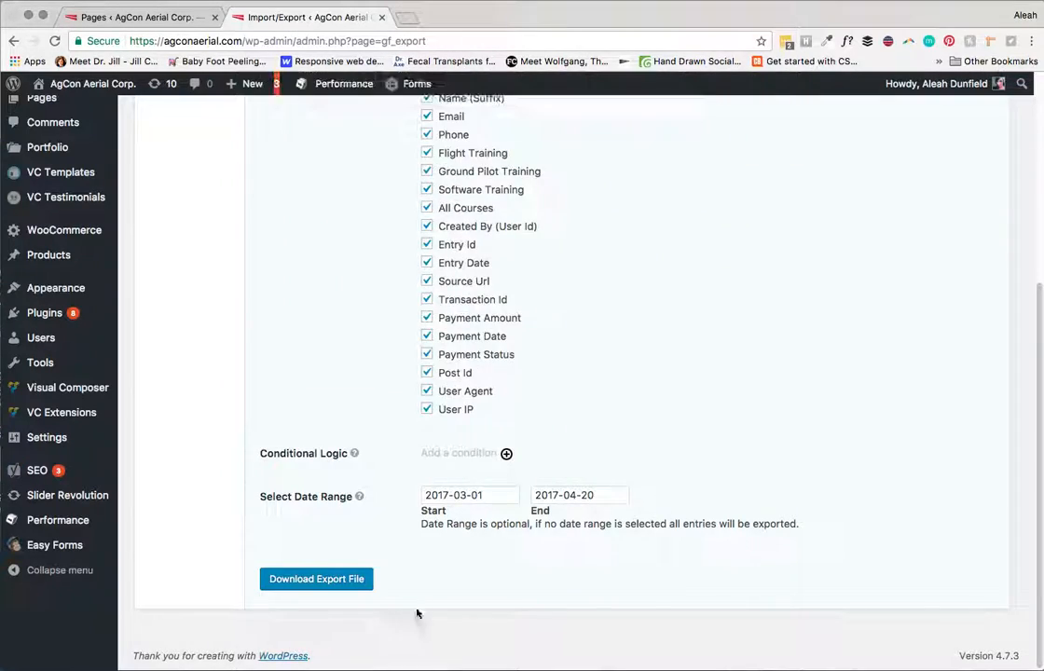
Step: Look over the entries' Bulk Actions options without choosing one, then return to the forms list
drag(1039, 391, 1036, 177)
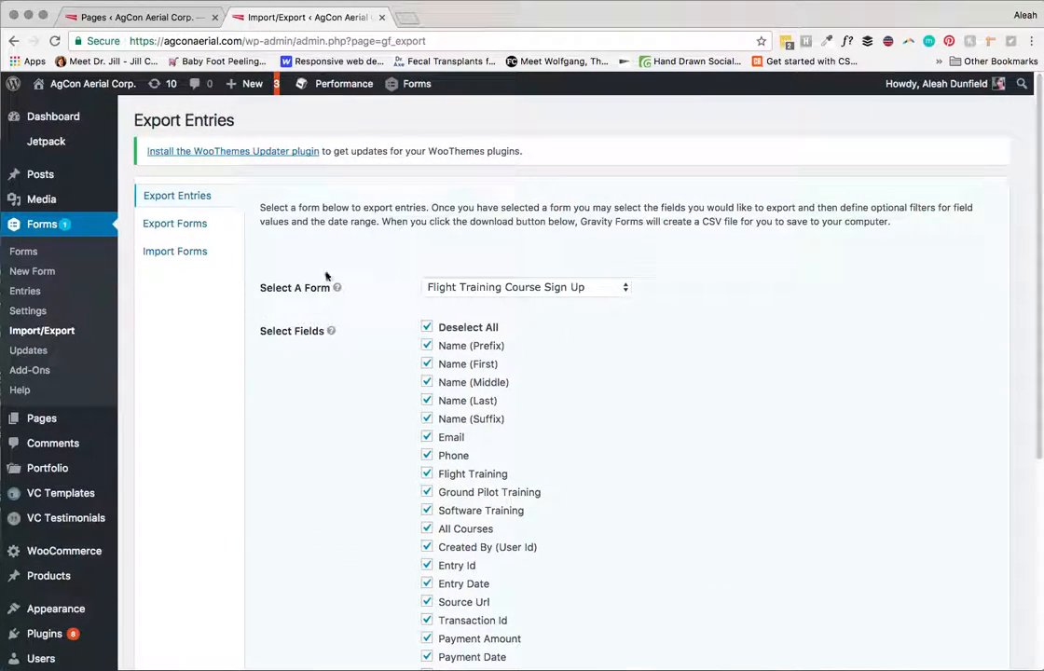
click(25, 292)
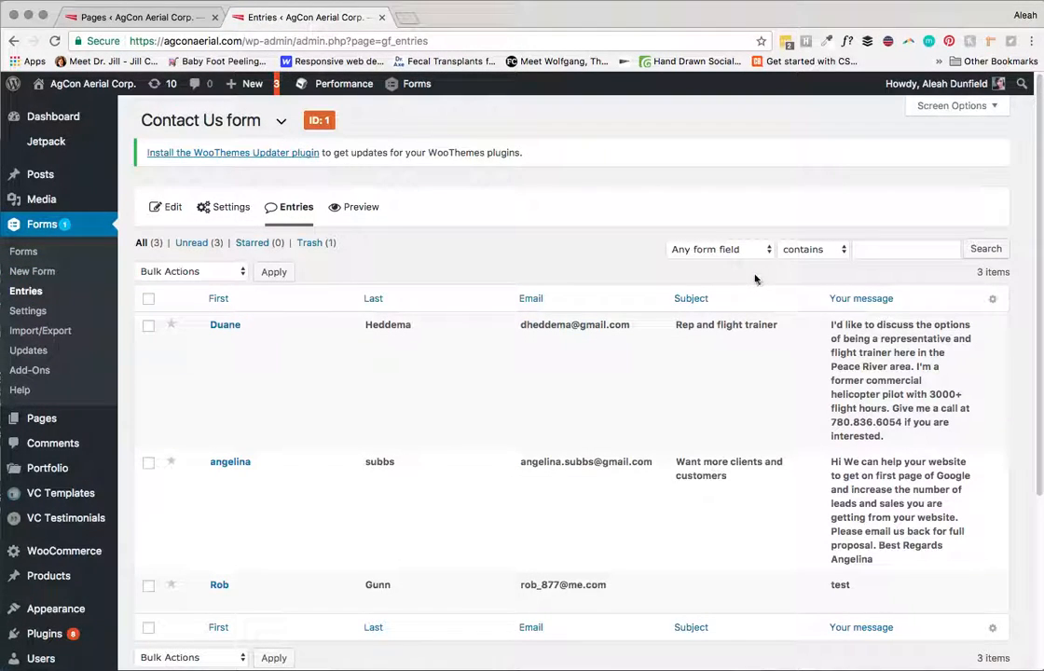
click(171, 272)
click(170, 271)
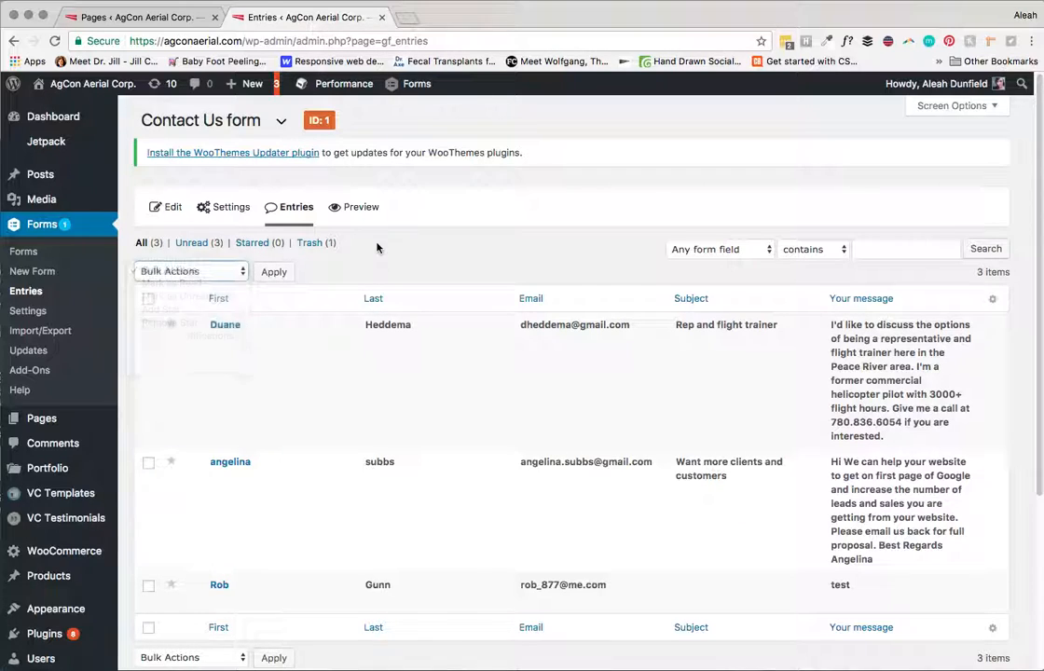
click(23, 253)
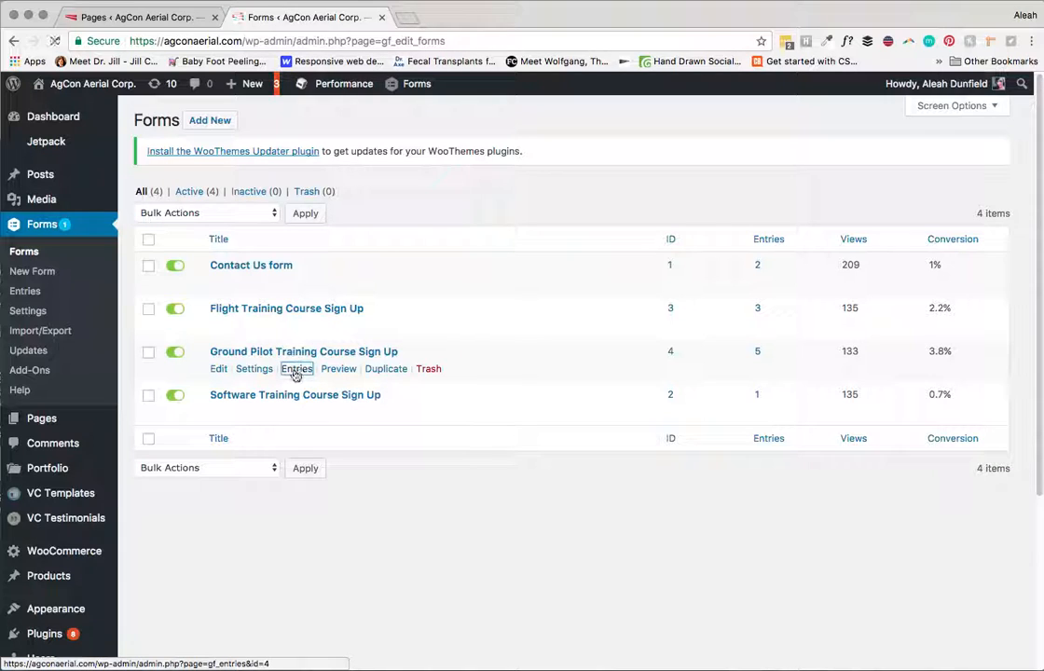
Step: View the Ground Pilot Training Course Sign Up entries
click(296, 371)
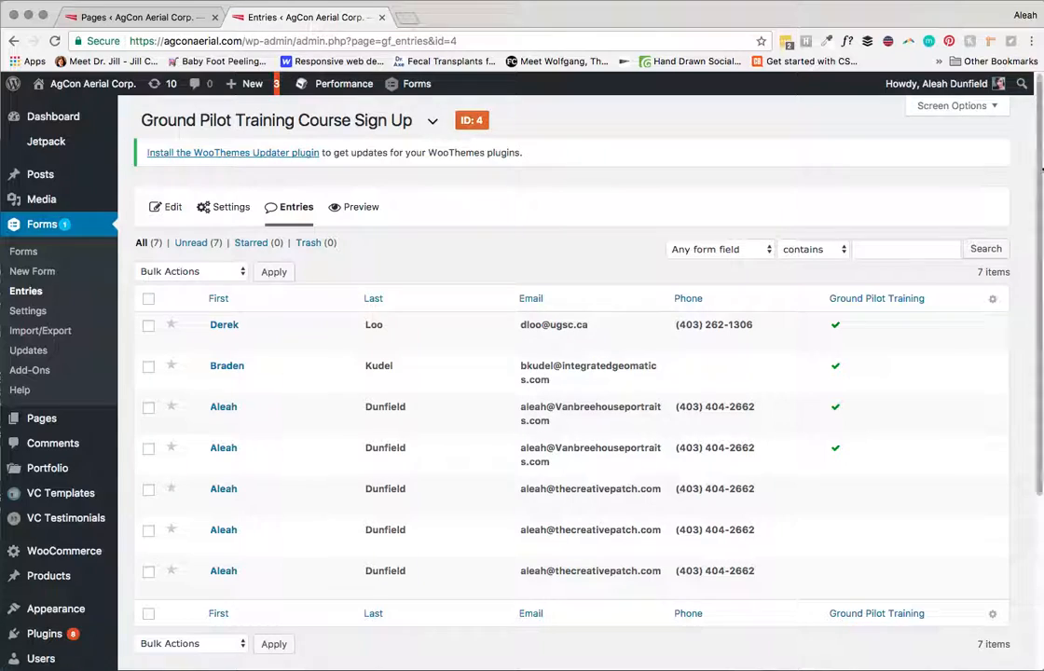
scroll(1041, 191, down, 1)
scroll(1040, 191, up, 1)
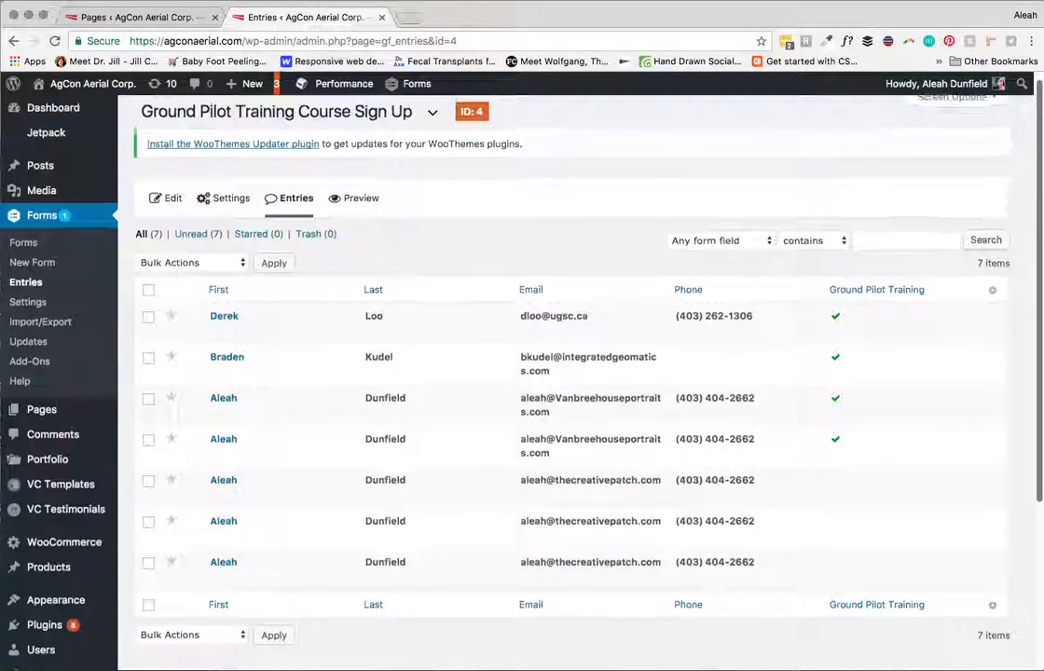
scroll(1040, 249, down, 4)
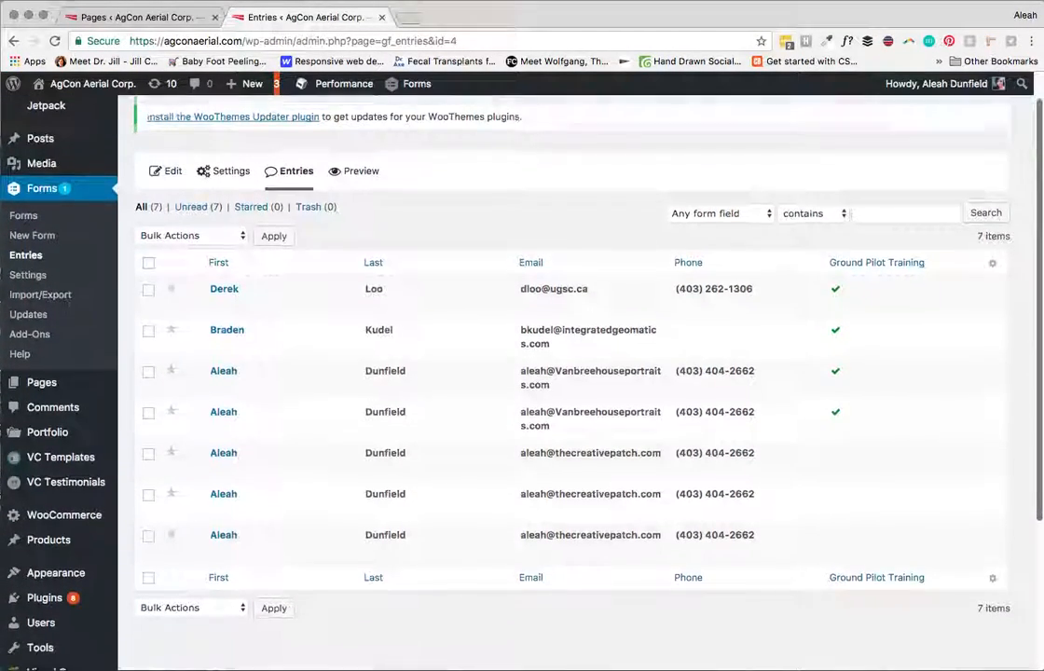
scroll(1041, 249, up, 3)
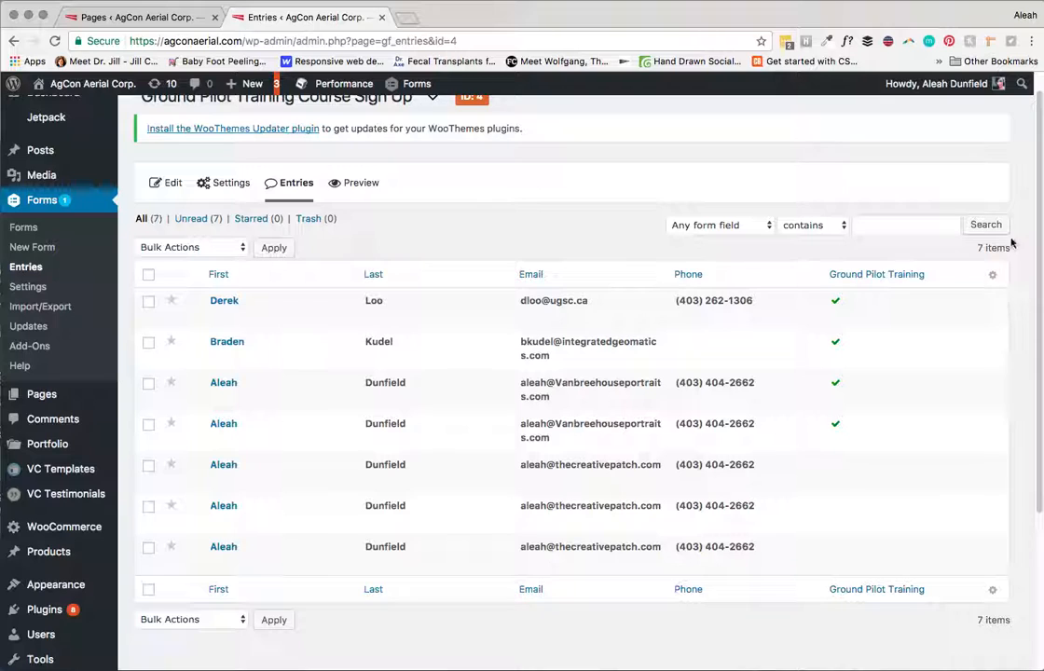
scroll(1032, 230, up, 1)
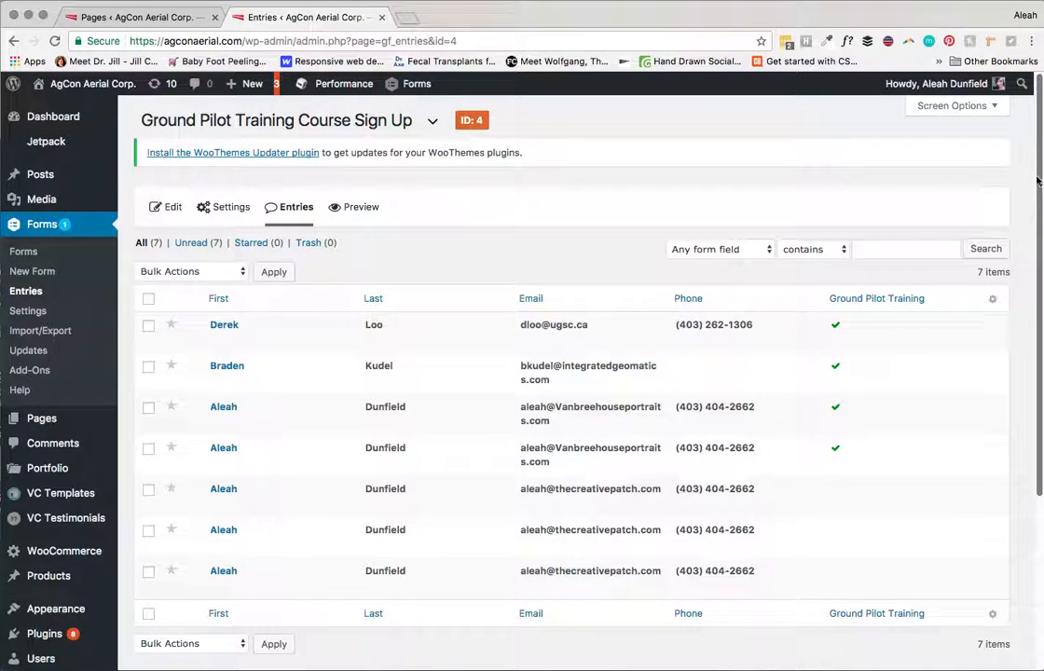
Step: Switch the entries view to the Software Training Course Sign Up form
click(432, 122)
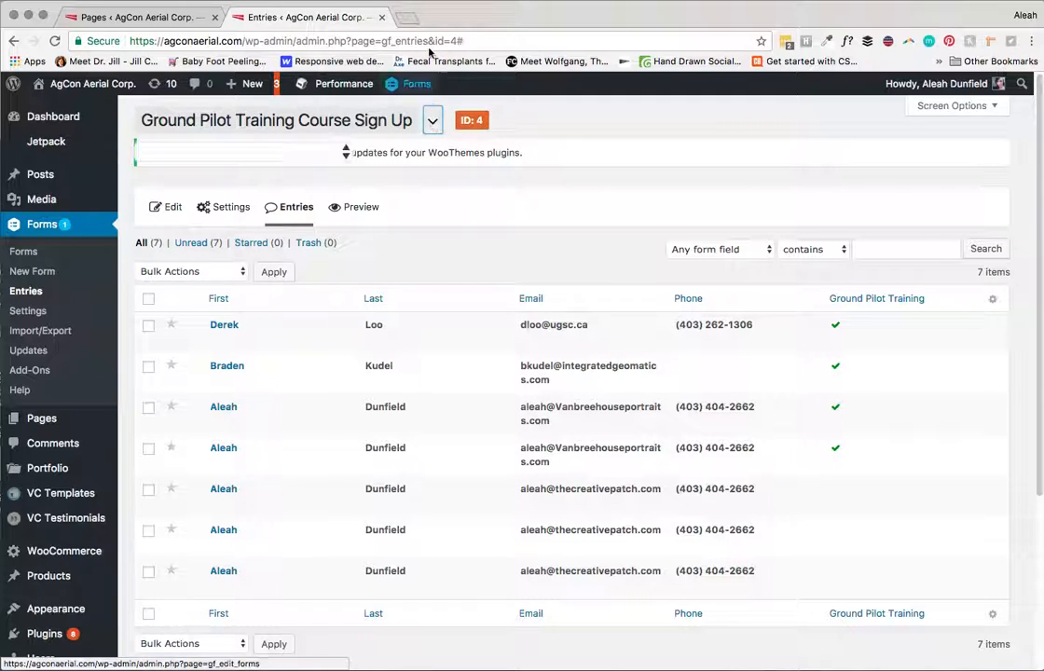
click(341, 154)
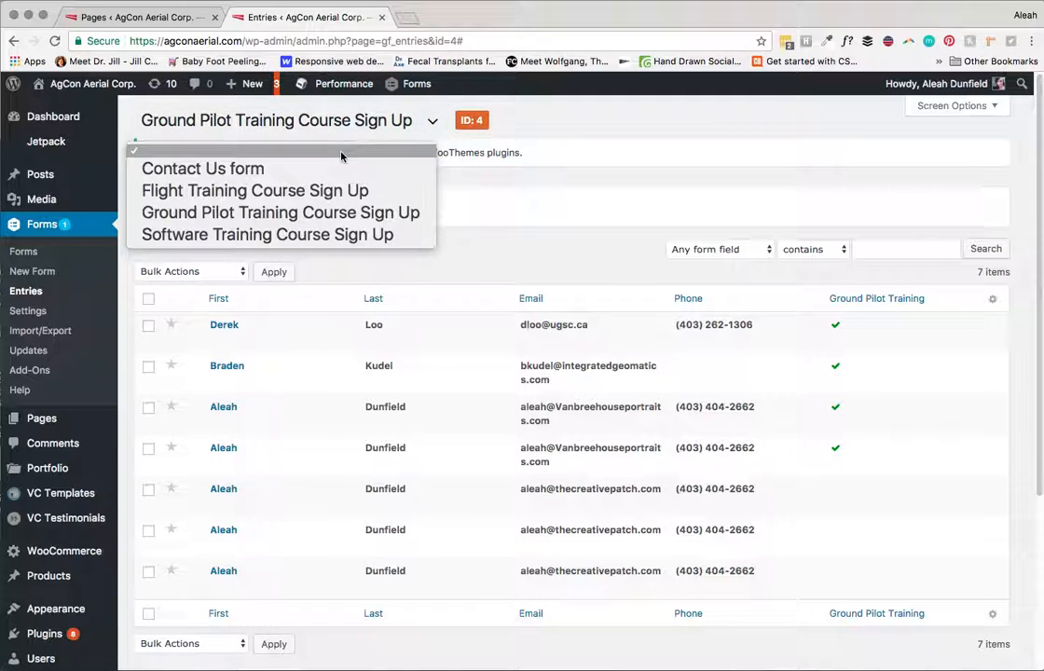
click(329, 242)
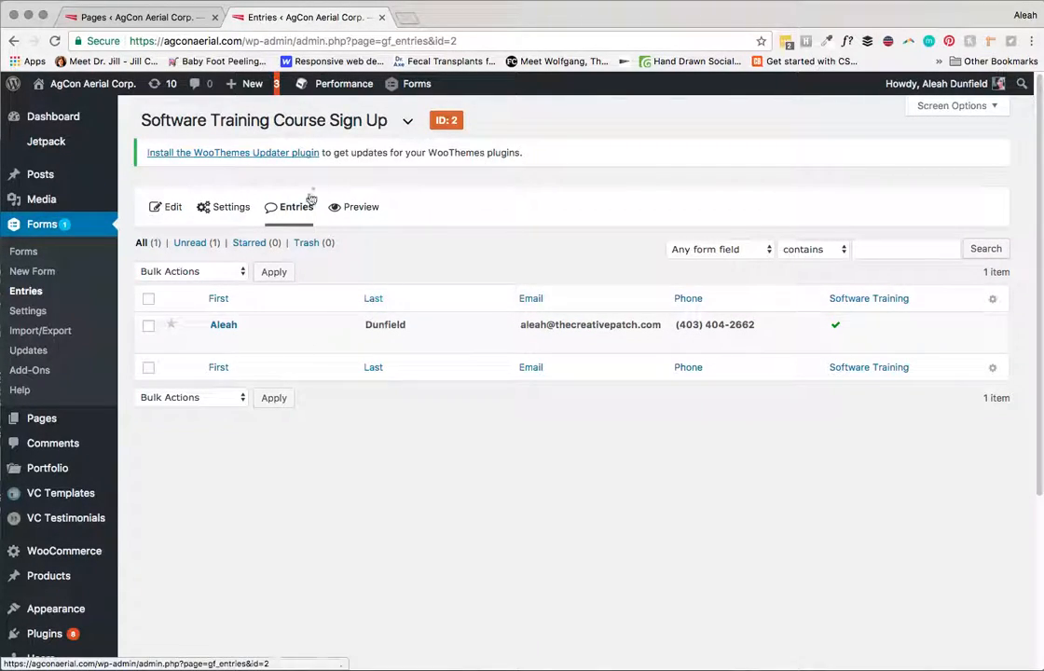
Step: Switch the entries view to the Contact Us form
click(373, 123)
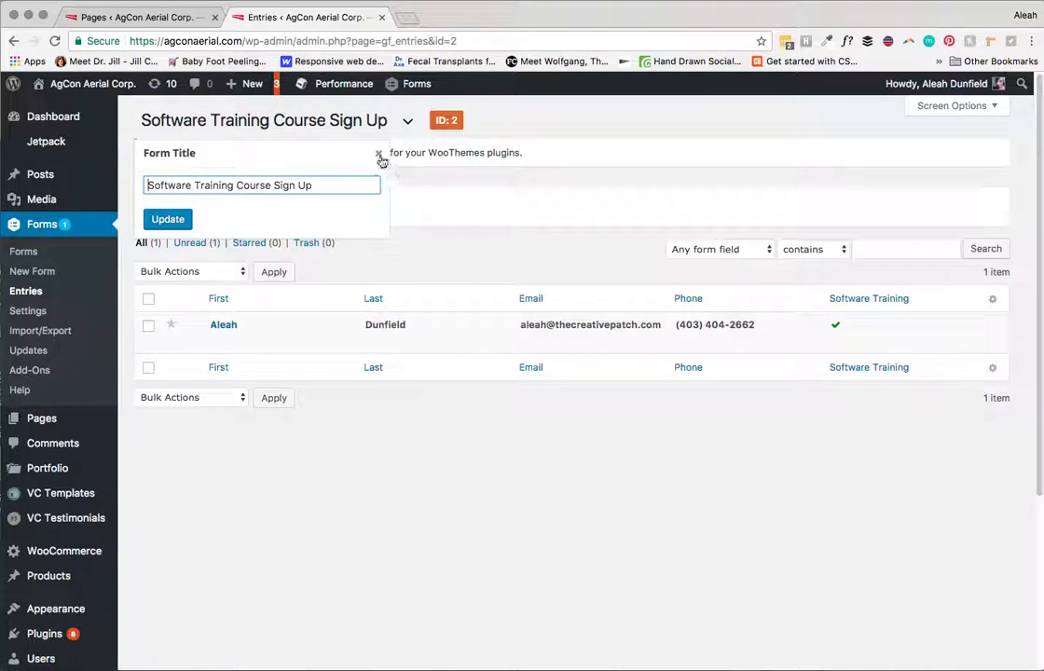
click(378, 156)
click(407, 121)
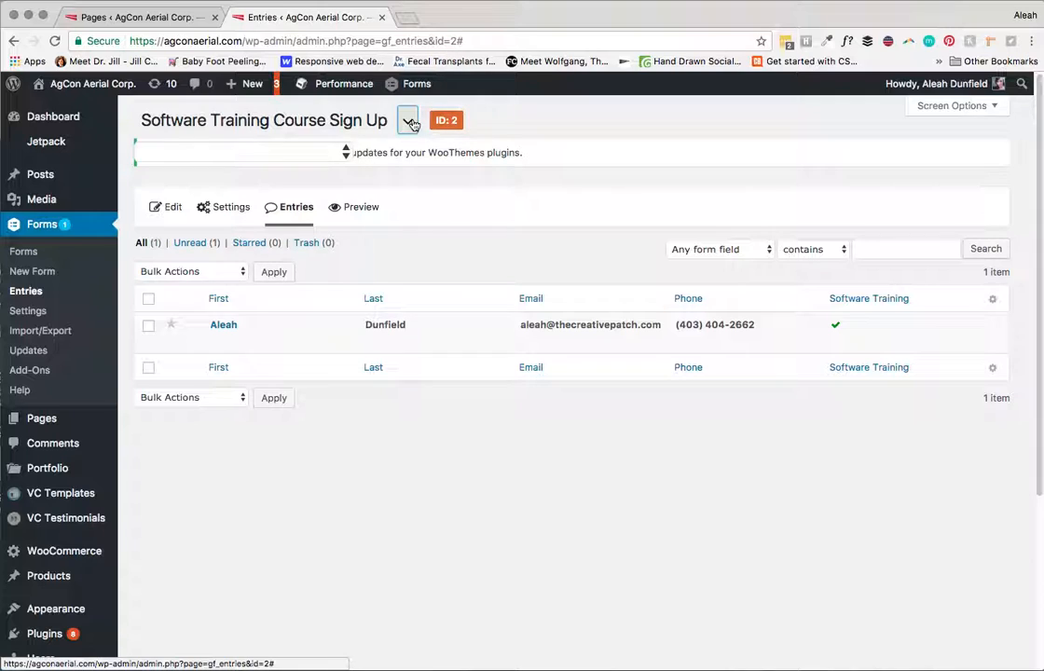
click(325, 153)
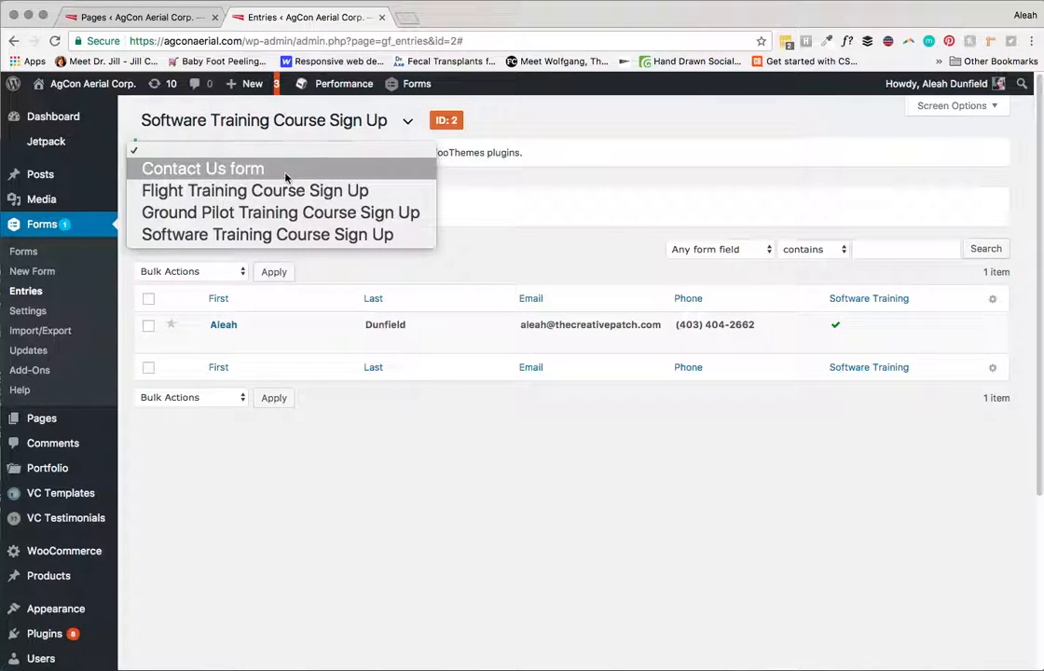
click(286, 169)
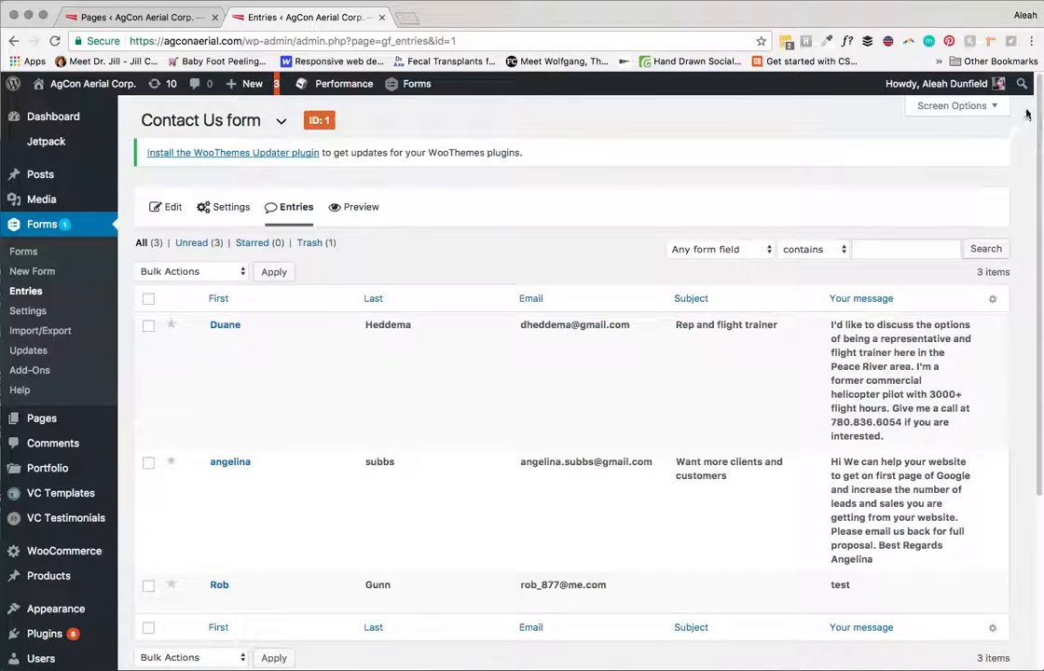
Step: Trash the Contact Us test entry, then go to the Export Entries page
scroll(1026, 114, down, 4)
scroll(1020, 93, up, 4)
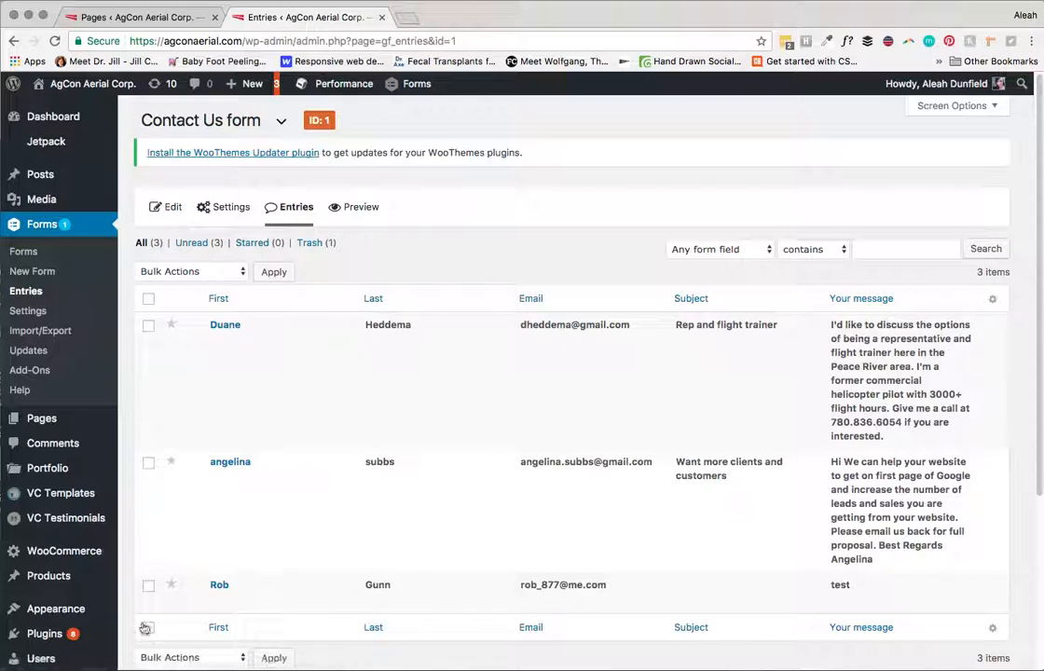
click(306, 600)
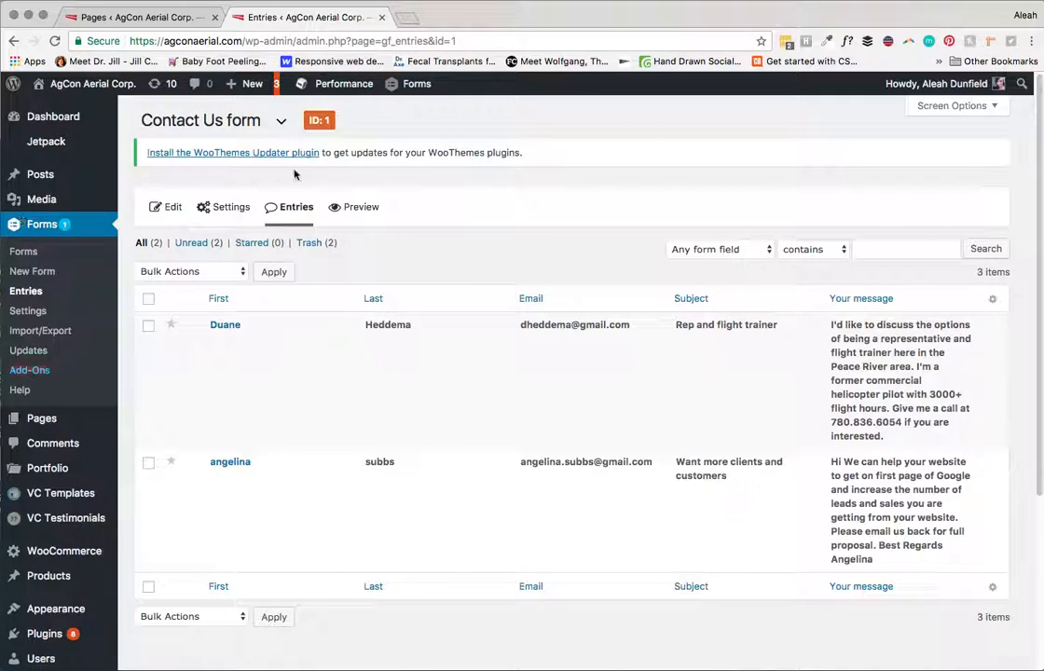
click(40, 332)
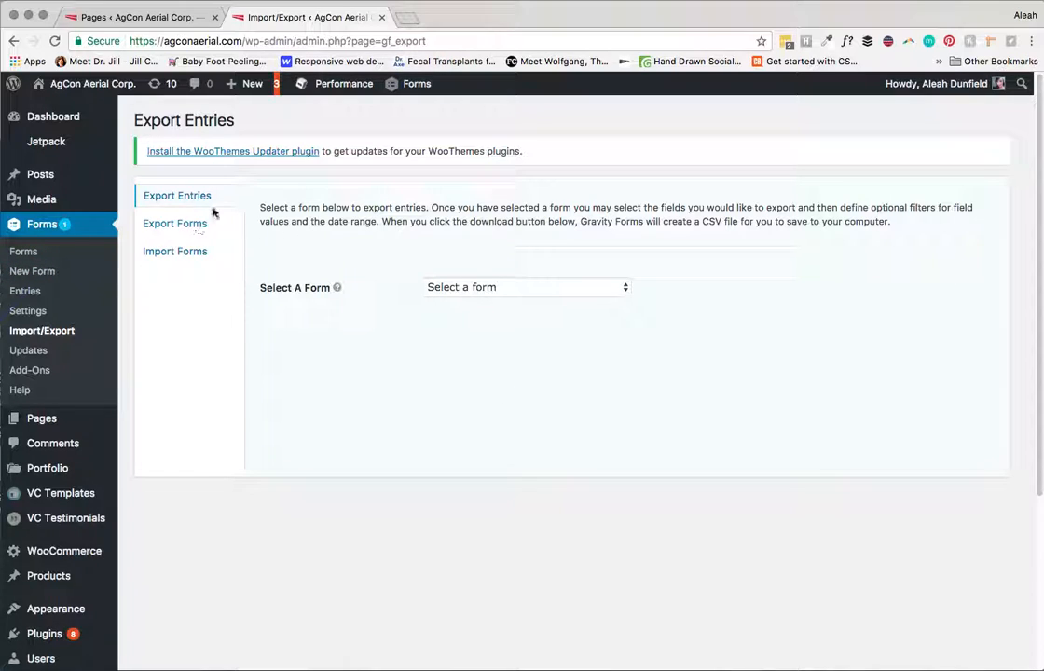
Step: Open Import Forms and browse for an export file, cancelling without choosing one
click(183, 253)
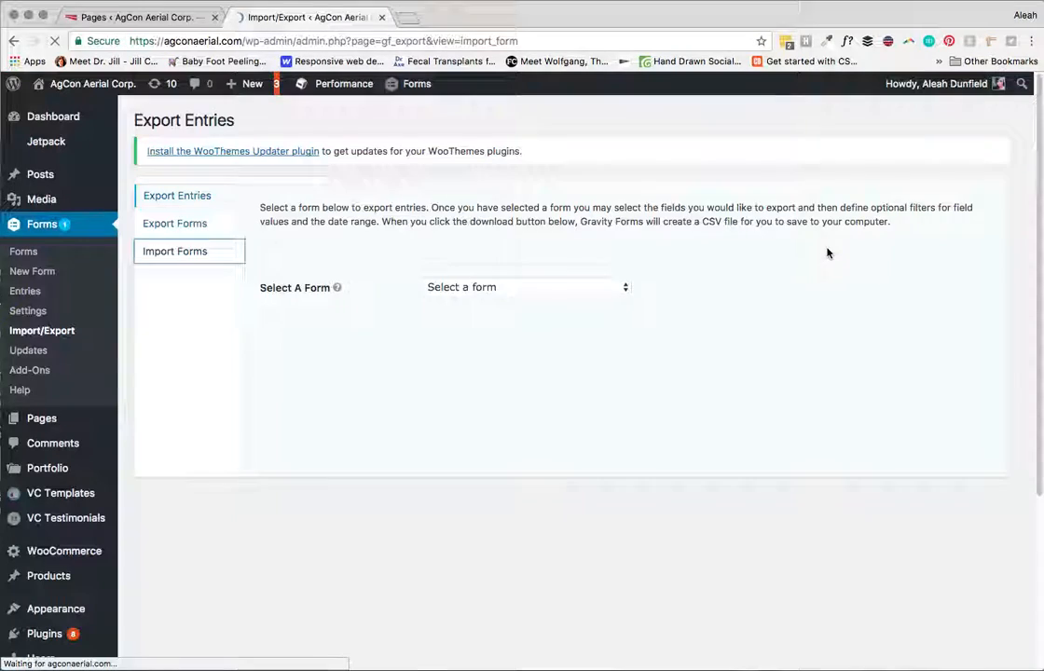
click(447, 274)
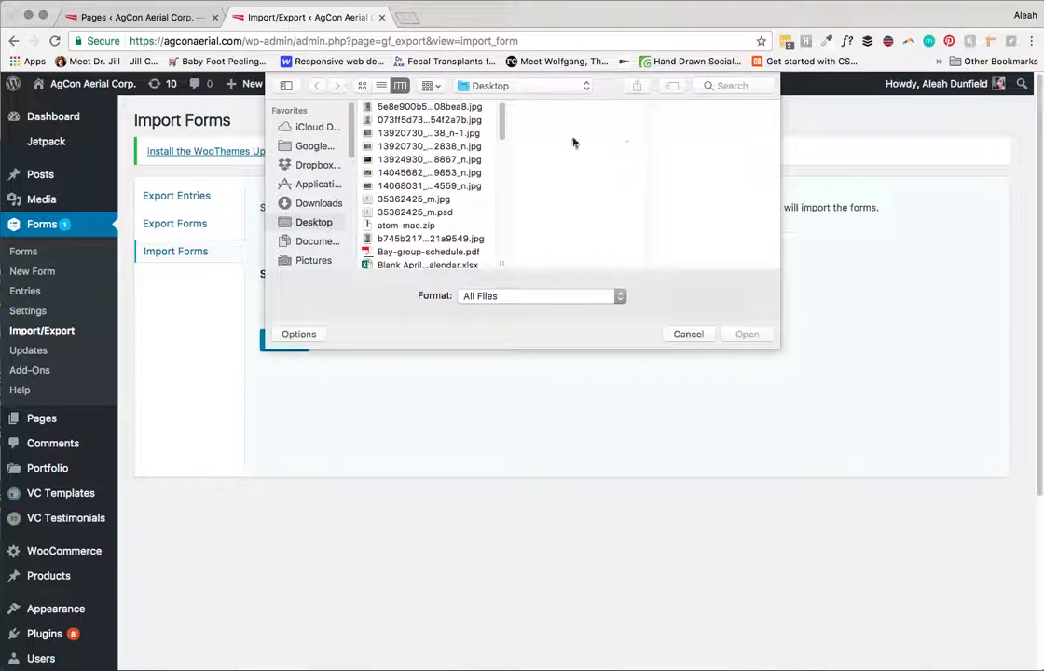
click(578, 297)
click(594, 298)
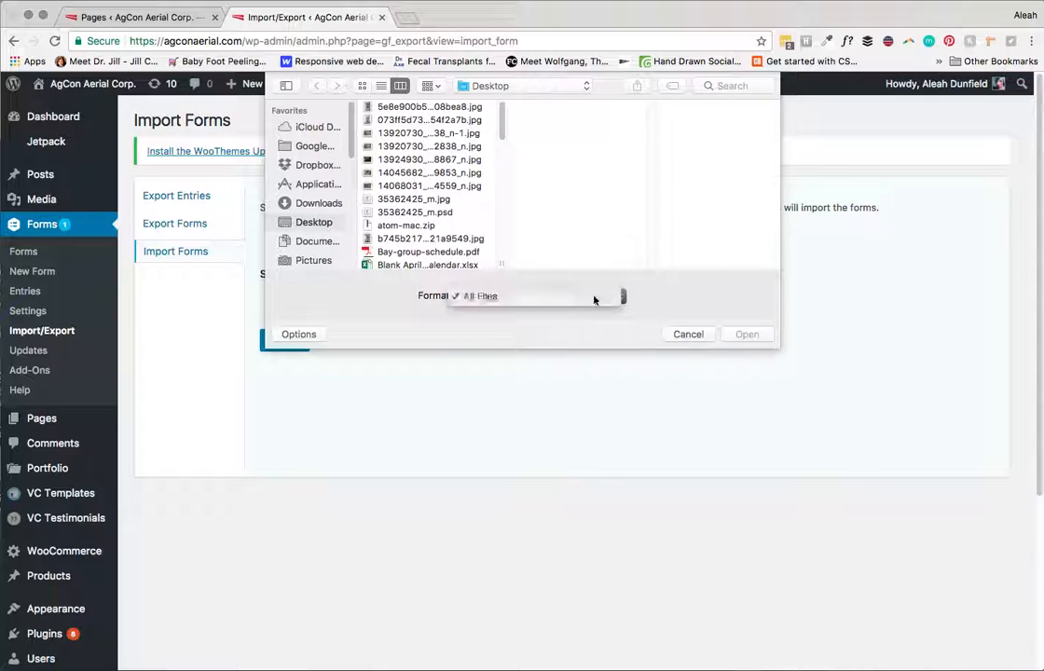
click(688, 335)
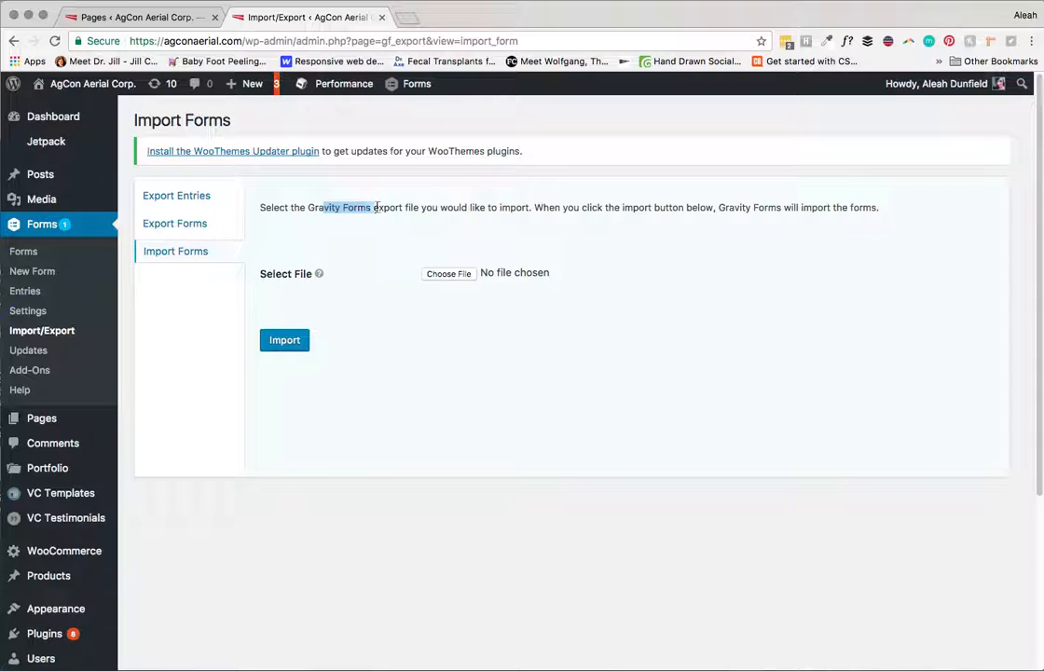
Step: Highlight the instruction text about the Gravity Forms export file
click(302, 213)
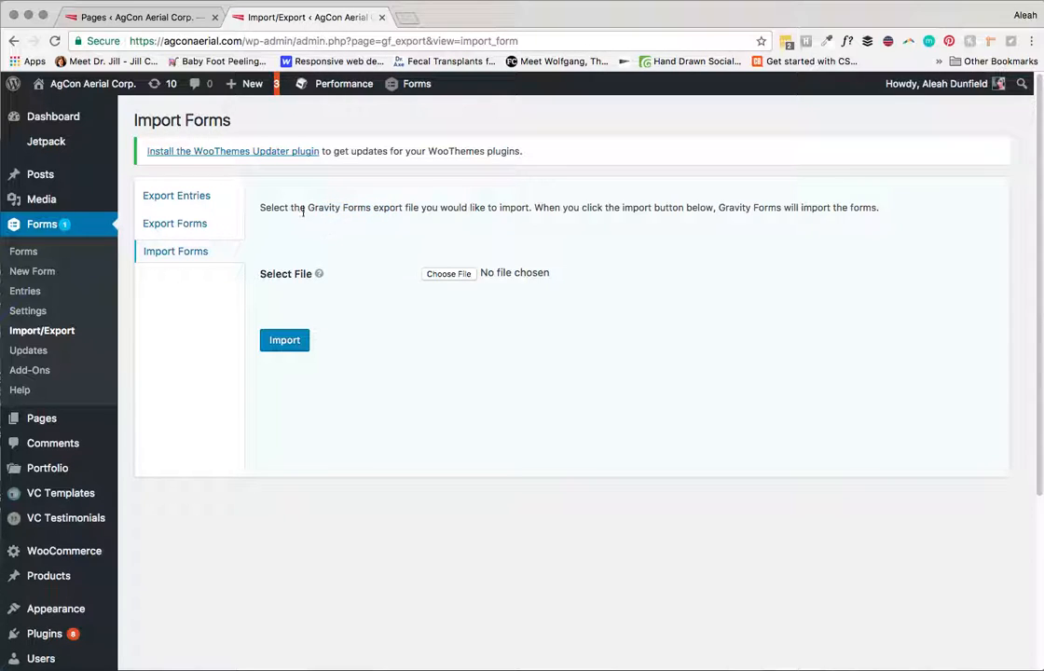
drag(370, 209, 415, 229)
click(331, 215)
drag(371, 207, 411, 208)
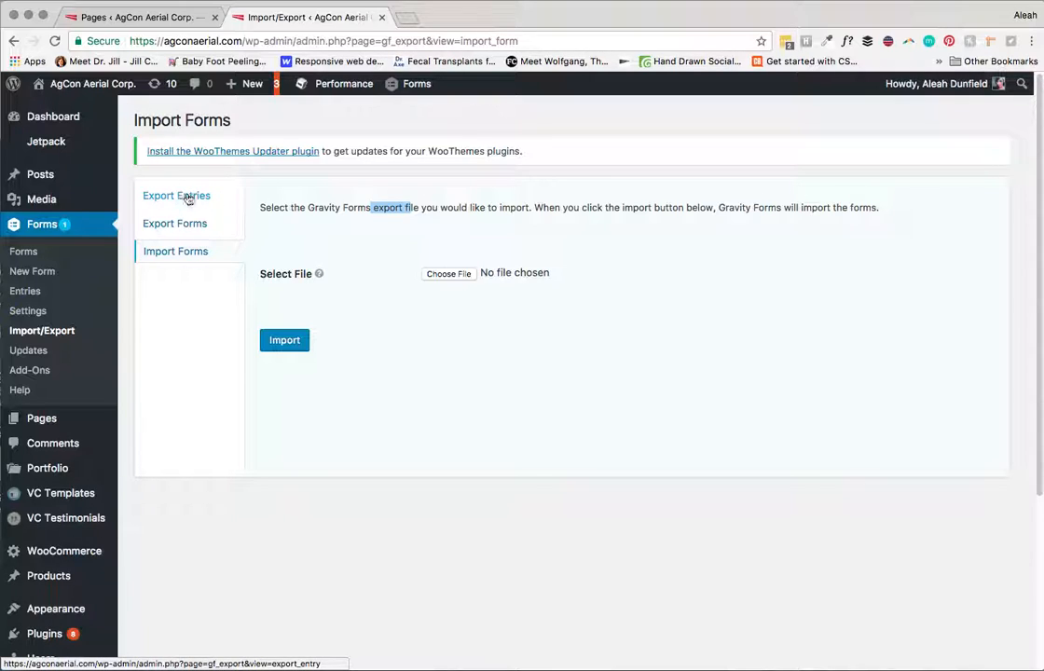
mouse_move(319, 273)
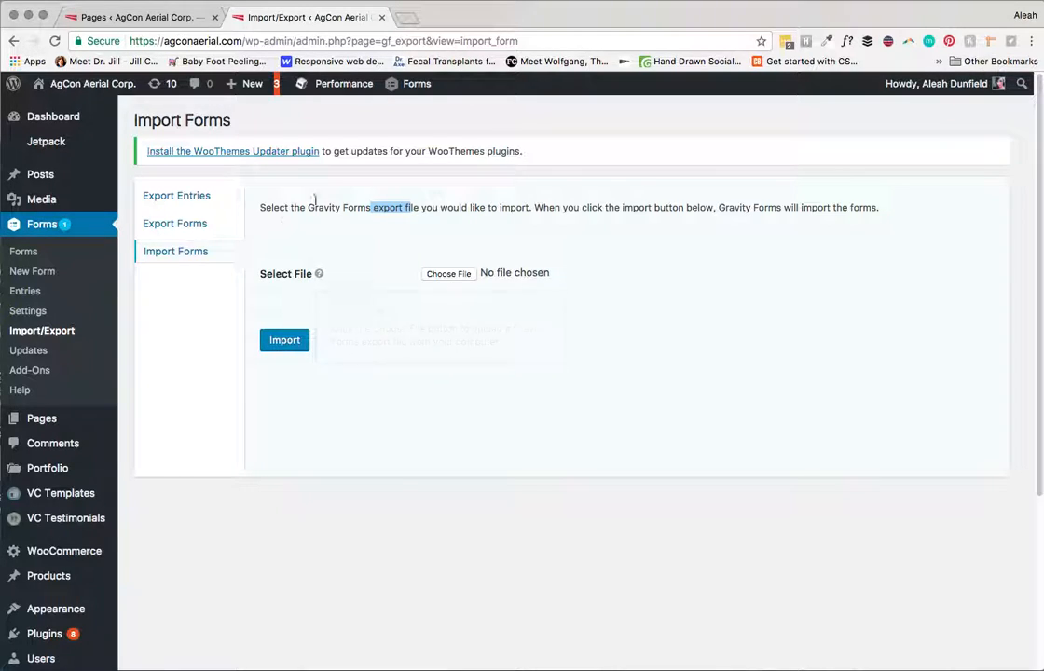